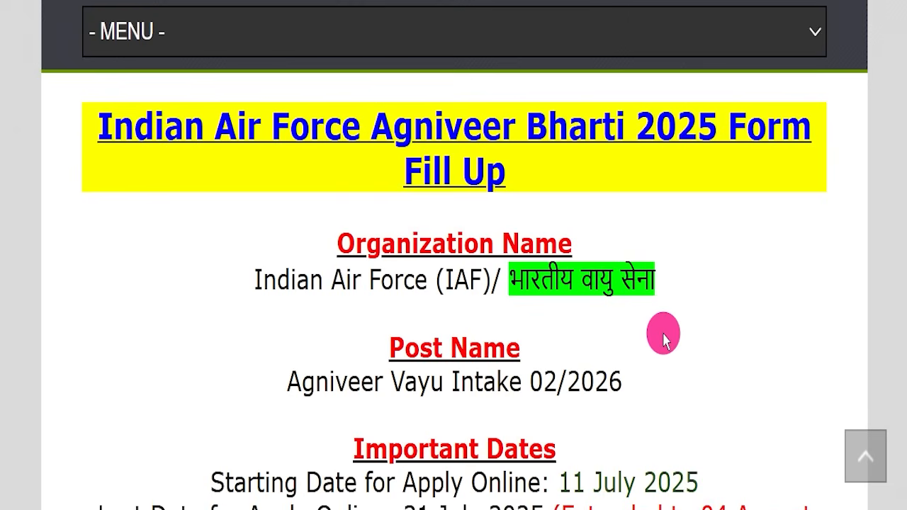
Step: Highlight the Agniveer Vayu Intake 02/2026 post name in the article, then clear the highlight
left_click_drag(257, 379, 656, 371)
left_click(654, 367)
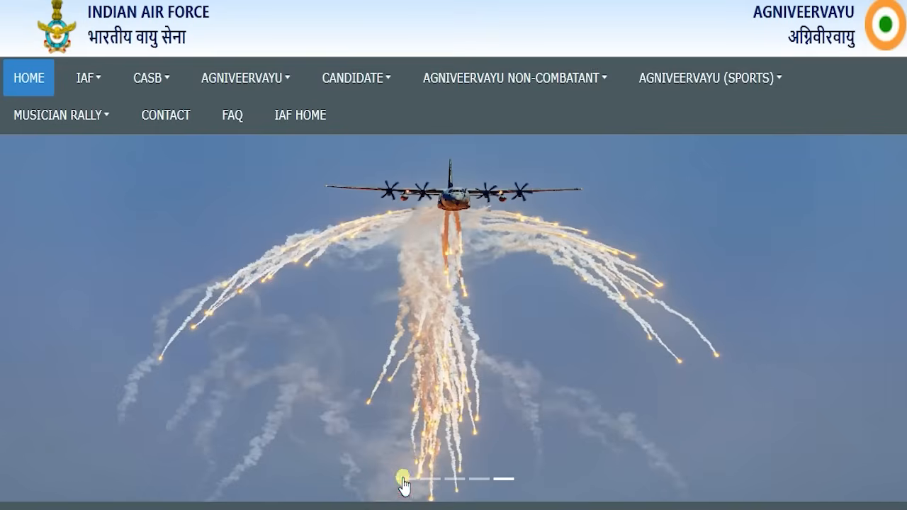
left_click(403, 480)
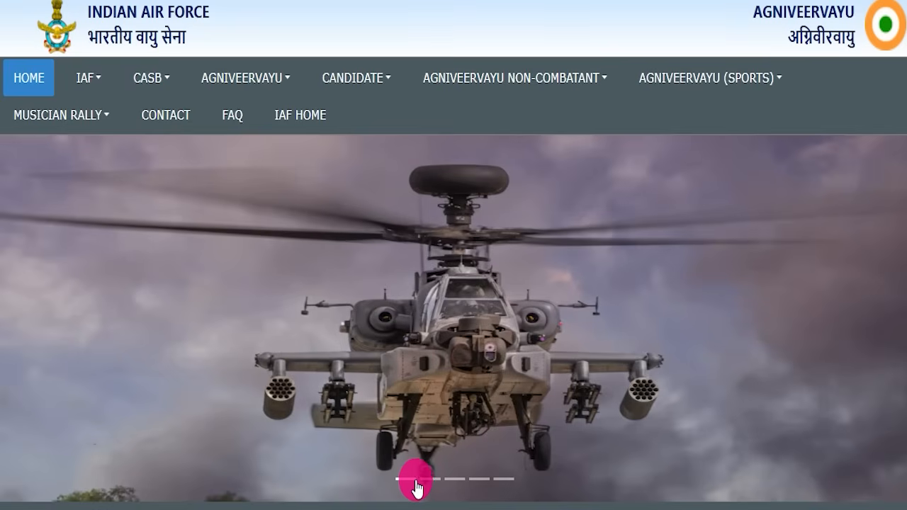
left_click(421, 480)
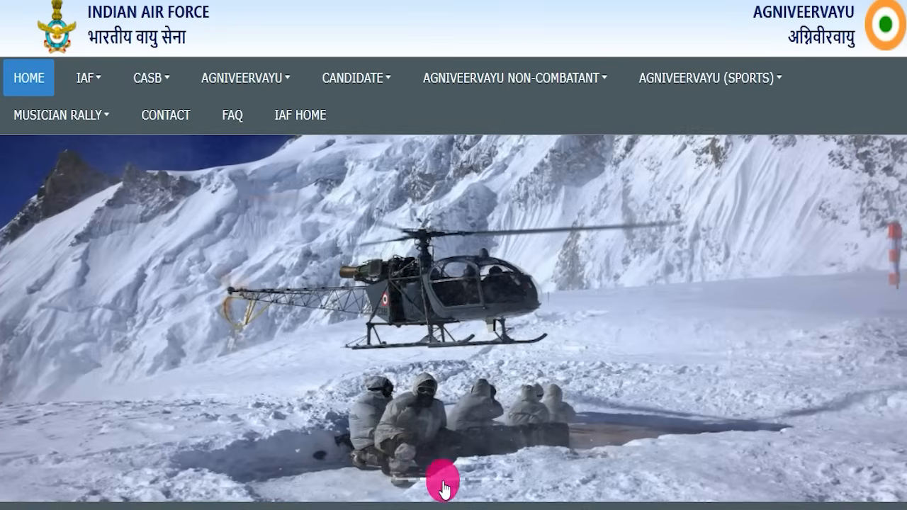
left_click(450, 480)
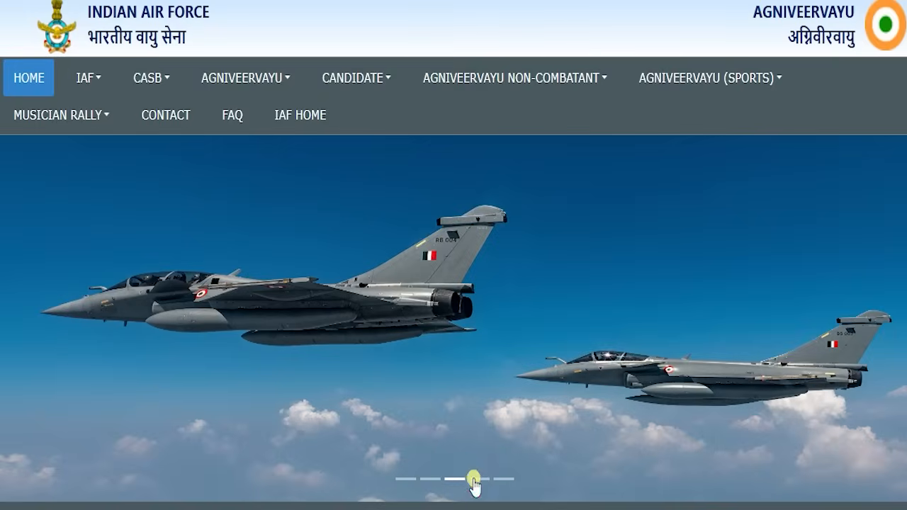
left_click(498, 480)
left_click(498, 480)
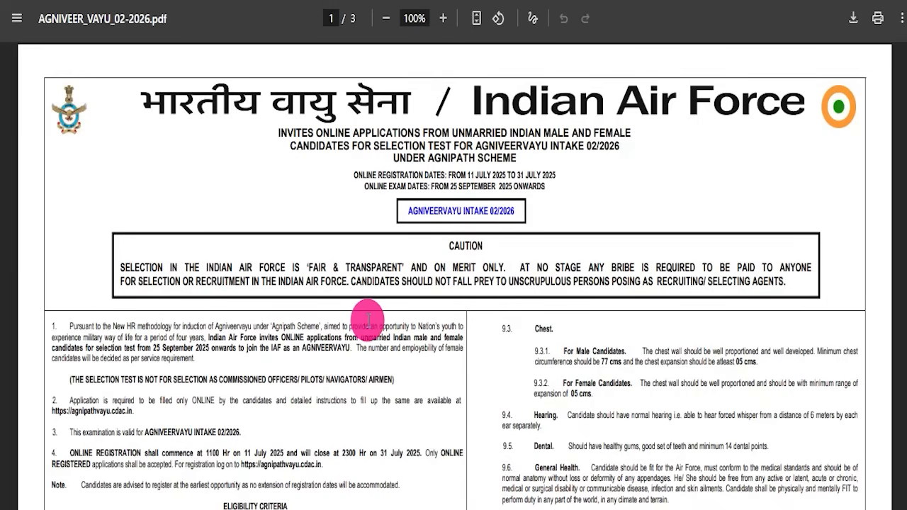
Step: Scroll the AGNIVEER_VAYU_02-2026.pdf notice down to the eligibility criteria and back up
scroll(461, 319, "down", 5)
scroll(461, 318, "down", 12)
scroll(461, 319, "up", 14)
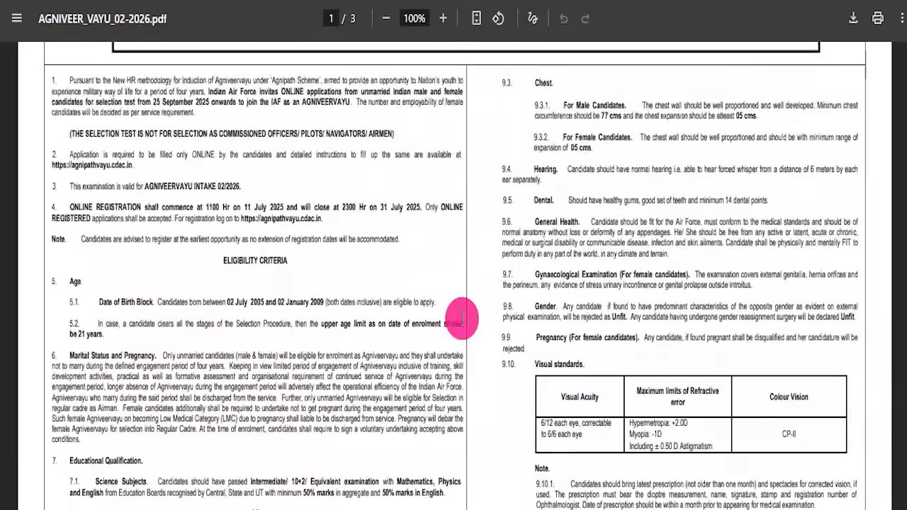
scroll(462, 319, "up", 4)
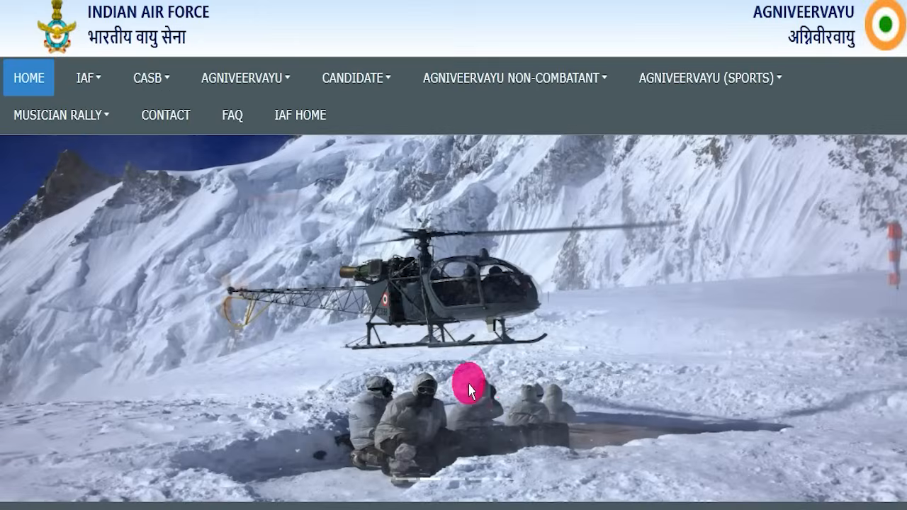
Step: Highlight the Indian Air Force Agniveer Bharti 2025 Form Fill Up heading
left_click(449, 480)
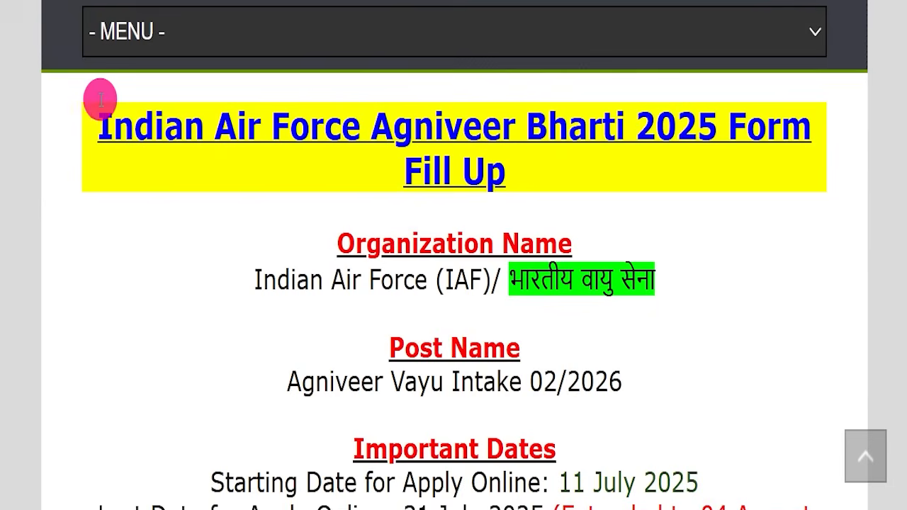
left_click_drag(97, 101, 520, 156)
left_click(520, 168)
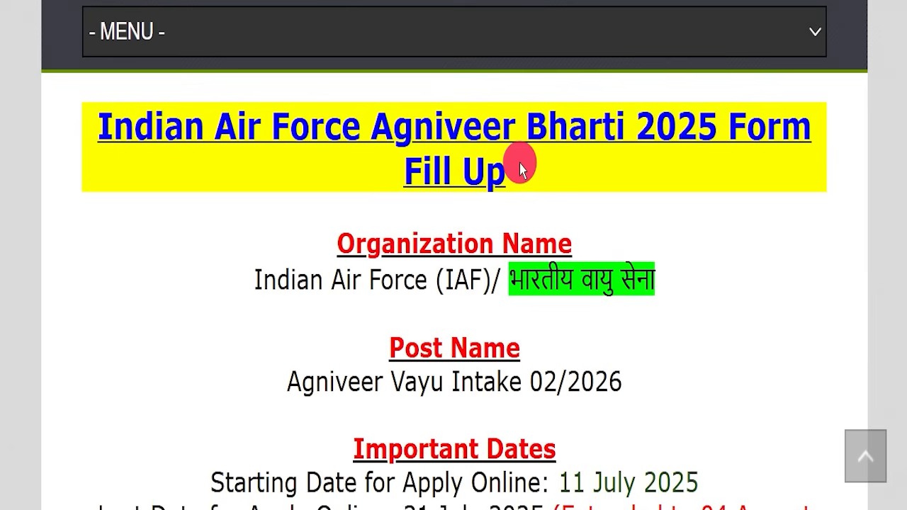
scroll(518, 170, "up", 8)
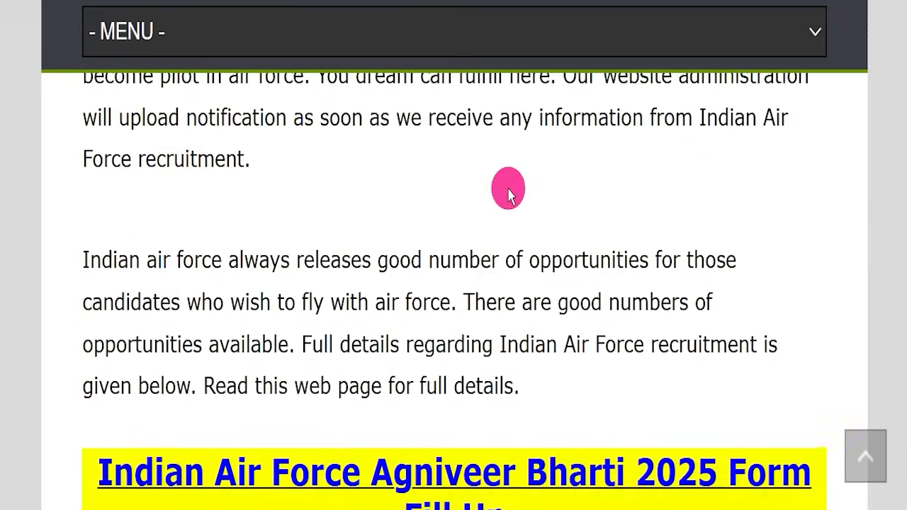
scroll(509, 191, "up", 10)
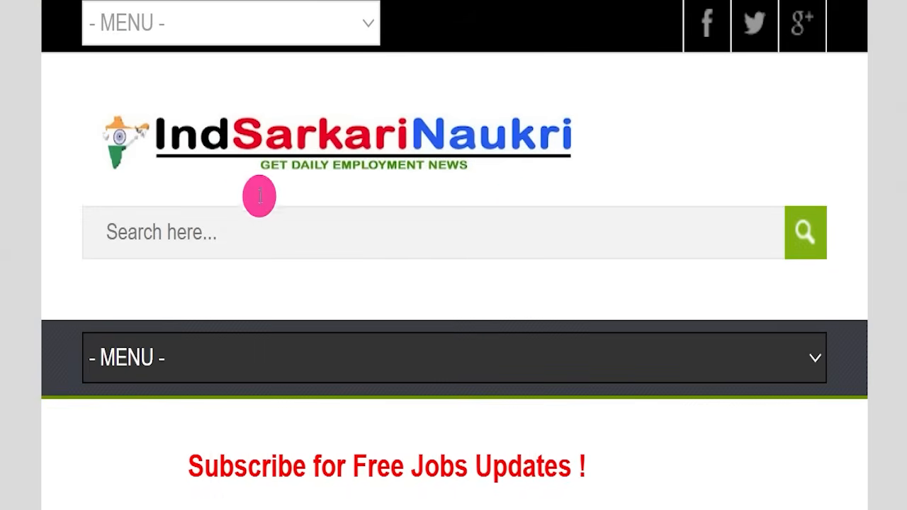
scroll(468, 233, "down", 8)
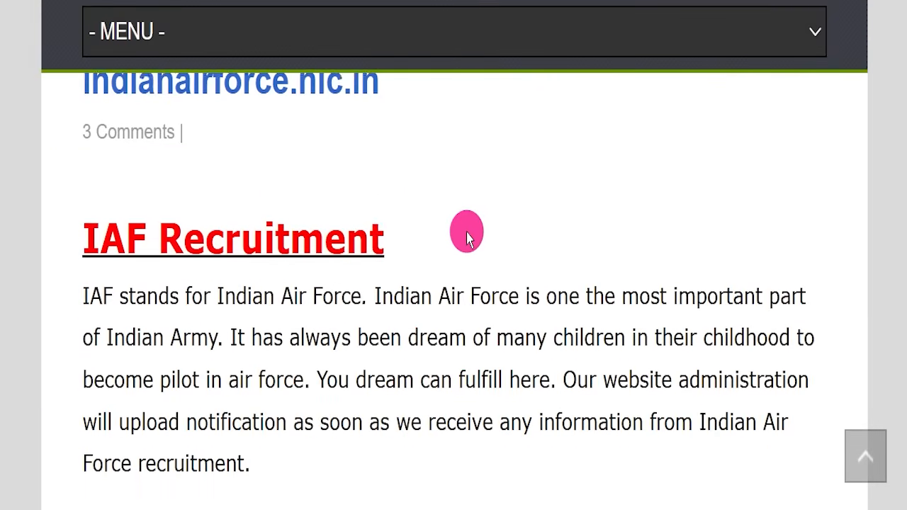
scroll(467, 239, "down", 5)
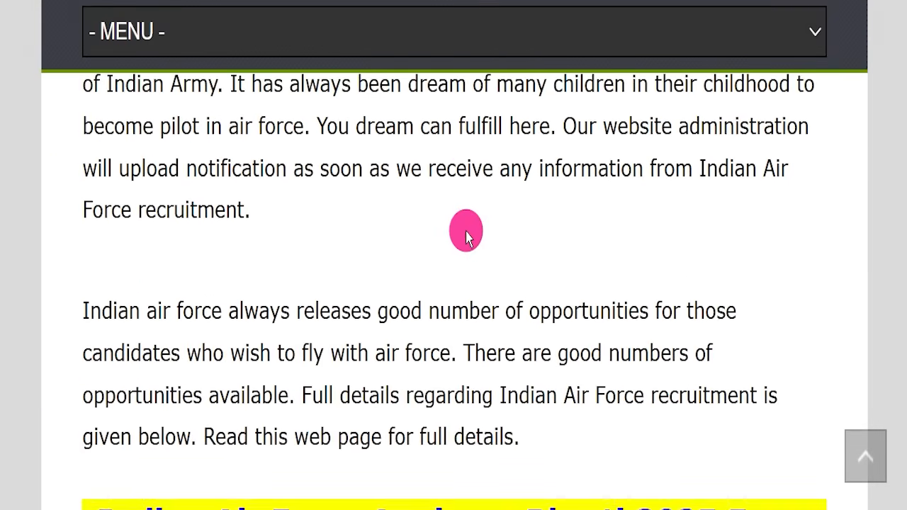
scroll(467, 239, "down", 4)
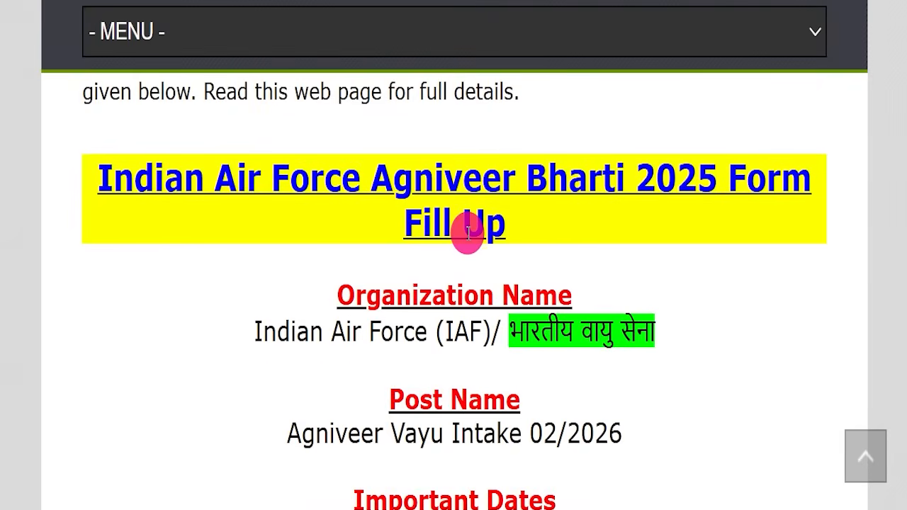
scroll(468, 234, "up", 1)
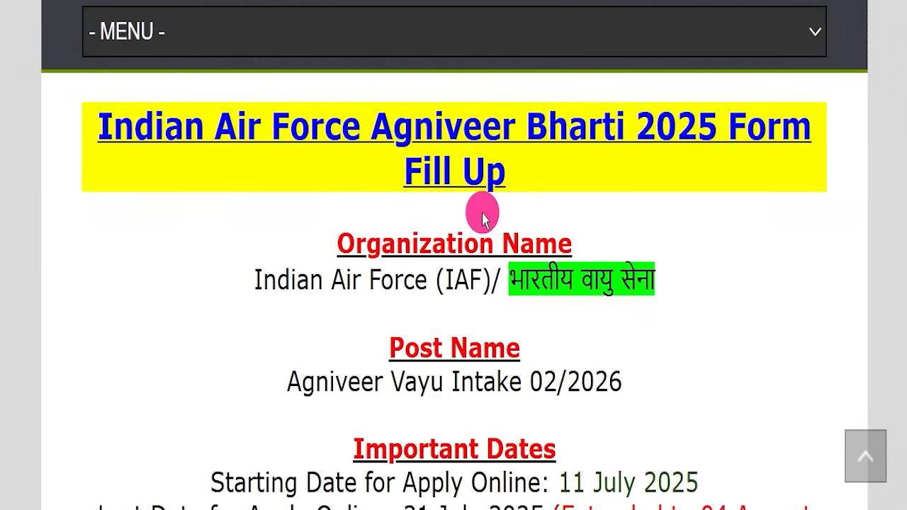
left_click_drag(83, 136, 541, 182)
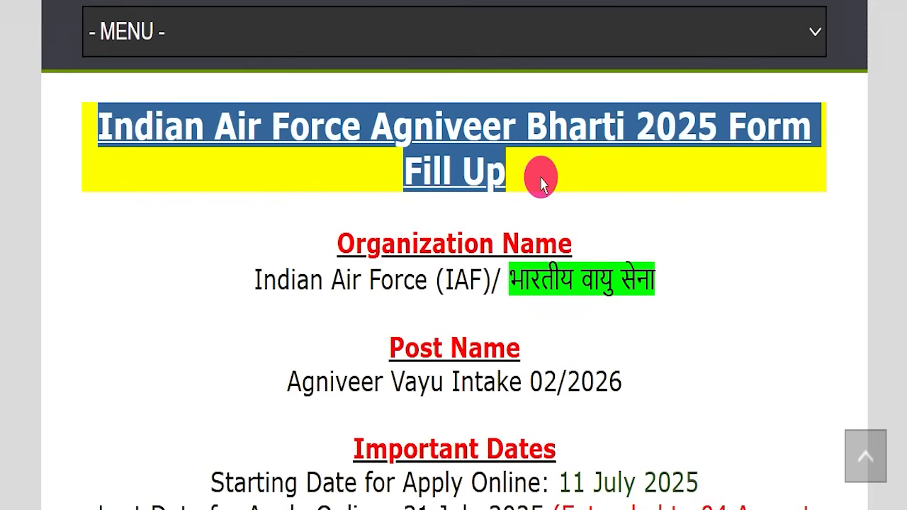
left_click(540, 183)
Step: Highlight the Organization Name line and the Agniveer Vayu Post Name line
left_click_drag(222, 269, 713, 283)
left_click(703, 295)
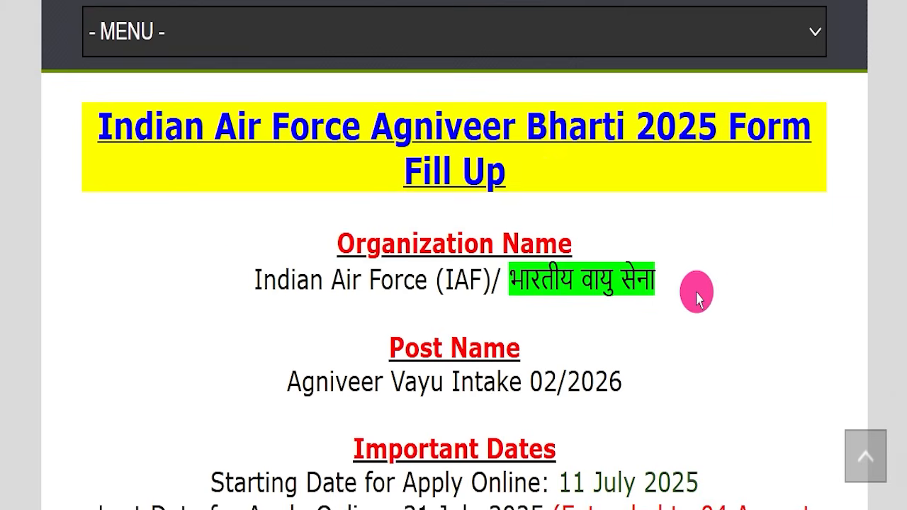
left_click_drag(273, 377, 635, 379)
Step: Underline and tick the extended 04 August deadline, then erase those annotations
left_click(634, 379)
scroll(648, 360, "down", 2)
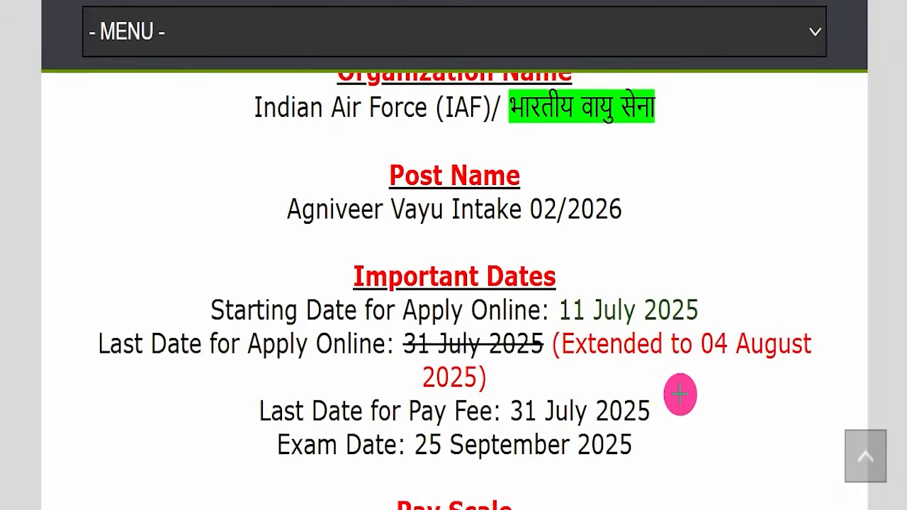
left_click_drag(688, 372, 854, 371)
left_click_drag(771, 314, 841, 257)
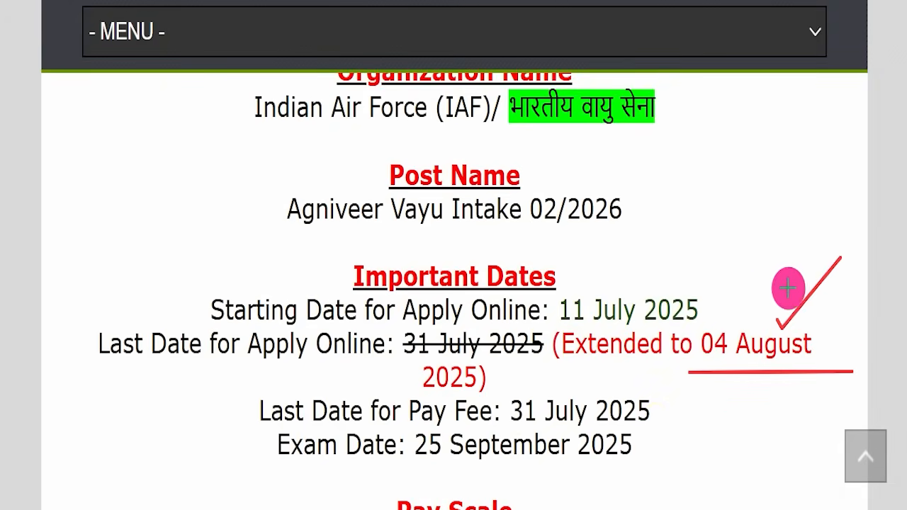
key("e")
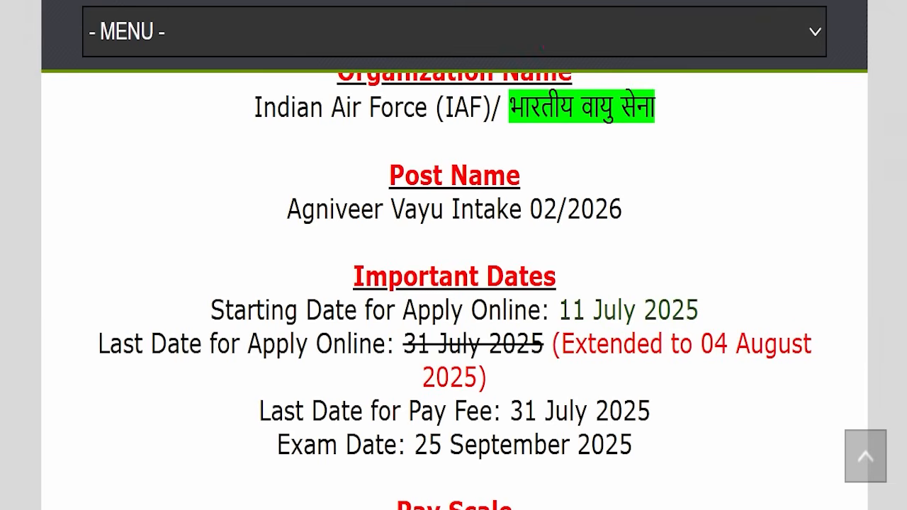
Step: Highlight the yearly pay lines: 30,000/-, 33,000/- and 36,500/-
scroll(502, 267, "down", 5)
left_click_drag(291, 201, 267, 251)
left_click_drag(359, 245, 591, 239)
left_click_drag(309, 278, 612, 310)
left_click_drag(310, 320, 591, 314)
left_click(591, 314)
Step: Highlight the 17.5 to 21 Years age limit and the 550/- application fee
scroll(552, 200, "down", 2)
scroll(553, 276, "down", 6)
scroll(554, 284, "down", 8)
scroll(460, 305, "down", 2)
left_click_drag(354, 210, 544, 200)
scroll(599, 261, "down", 1)
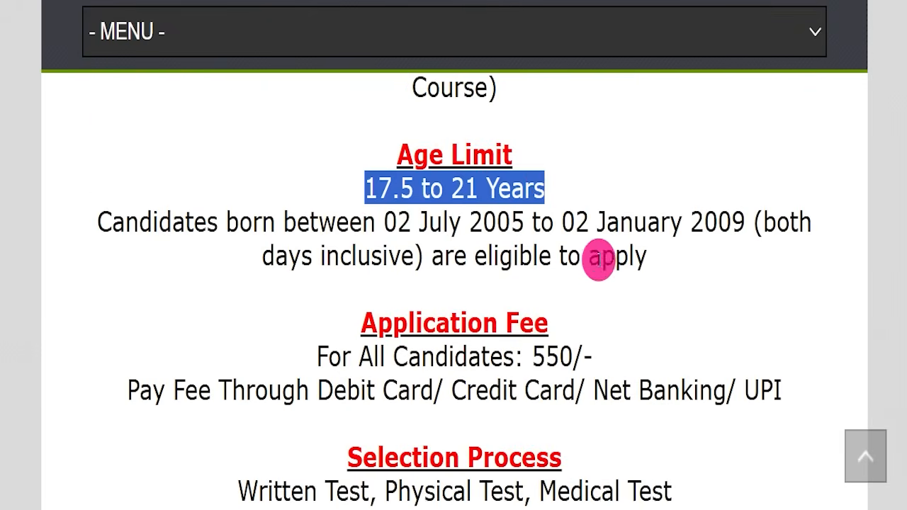
left_click(599, 261)
scroll(609, 260, "down", 1)
left_click_drag(617, 279, 531, 273)
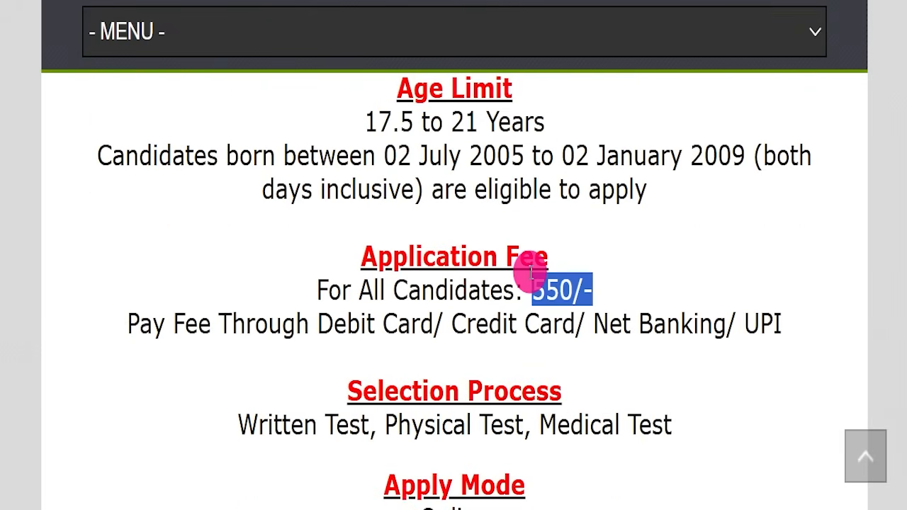
scroll(532, 273, "down", 3)
Step: Highlight the selection process's written and physical test stages
left_click_drag(238, 249, 532, 237)
left_click(680, 228)
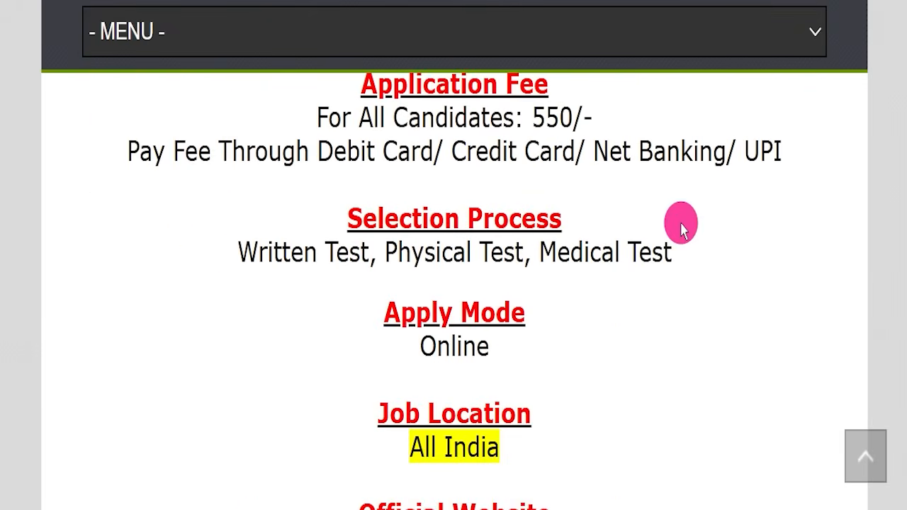
triple_click(680, 228)
left_click(365, 345)
left_click_drag(583, 333, 378, 333)
left_click_drag(304, 431, 524, 445)
scroll(664, 308, "down", 4)
Step: Highlight the agnipathvayu.cdac.in website, the Important Links block and the Official Notification Pdf link
left_click_drag(339, 275, 599, 277)
left_click(679, 314)
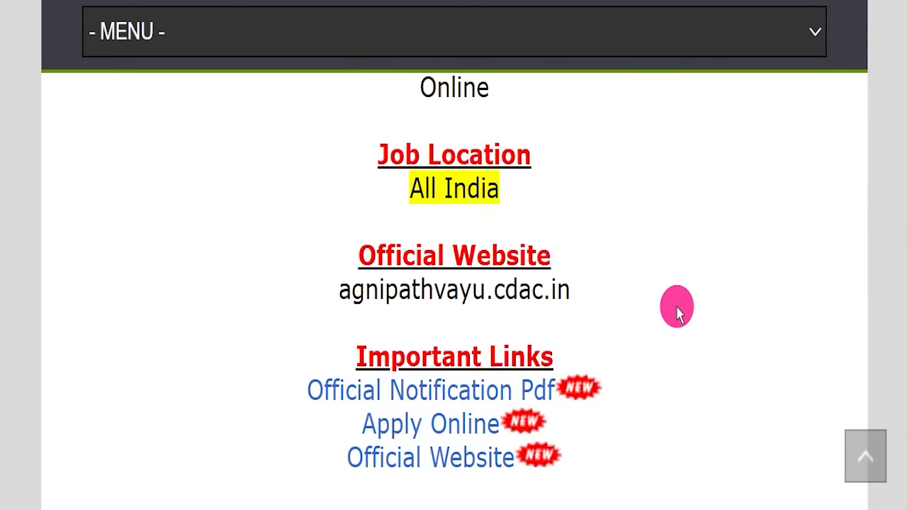
left_click_drag(314, 340, 640, 441)
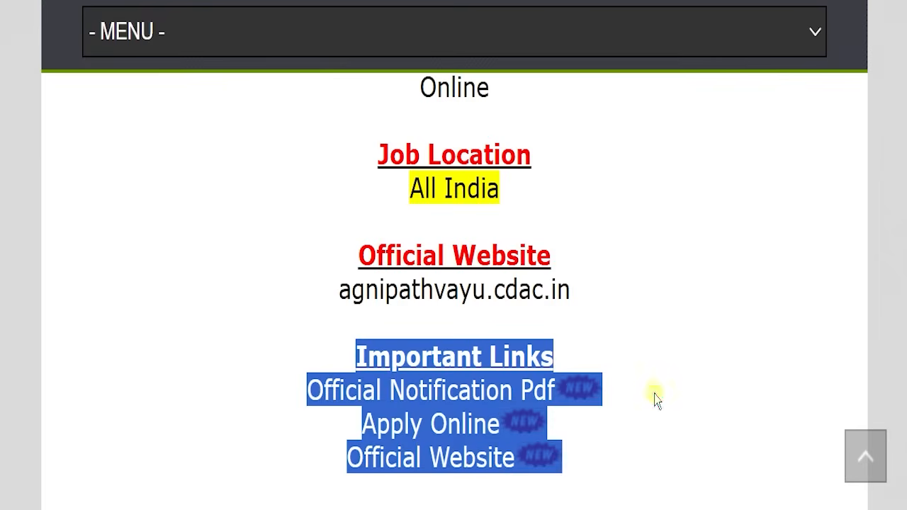
left_click(279, 397)
left_click_drag(279, 397, 559, 404)
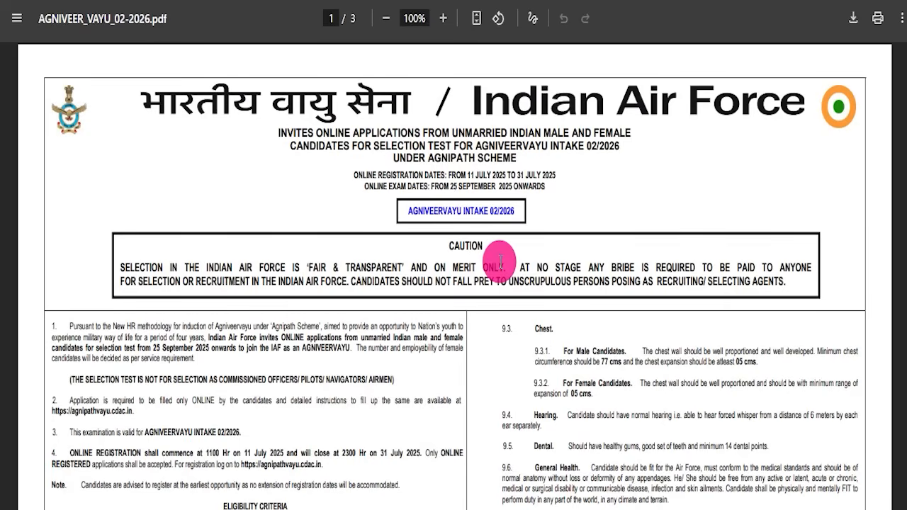
Step: Highlight the ELIGIBILITY CRITERIA heading and scroll to the end of the PDF
scroll(496, 268, "down", 3)
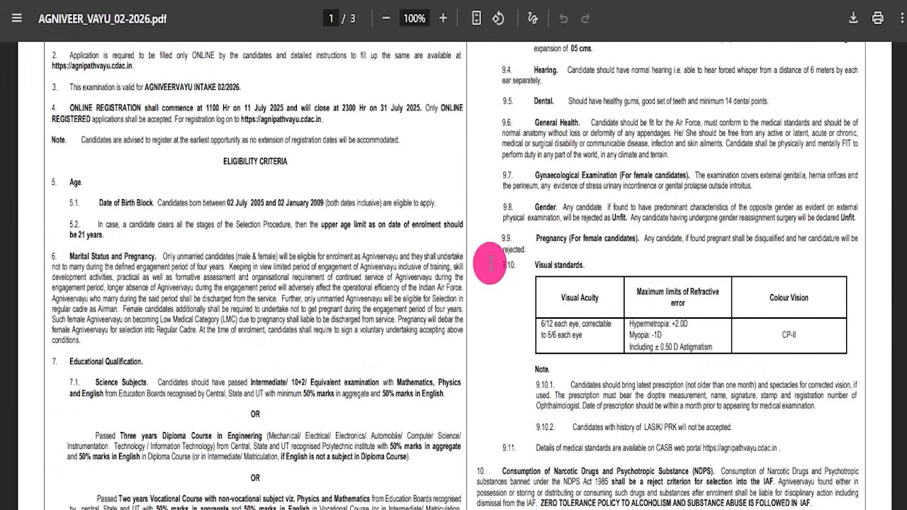
left_click_drag(223, 161, 320, 152)
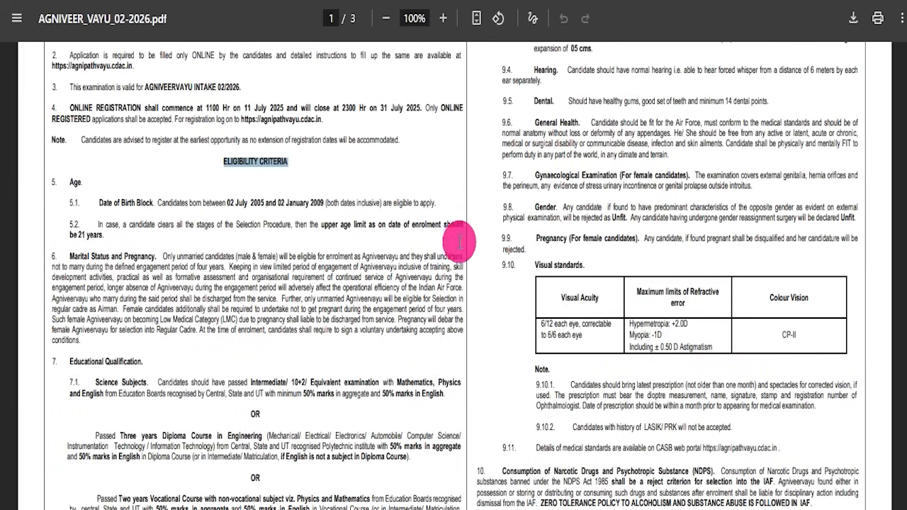
scroll(457, 227, "down", 12)
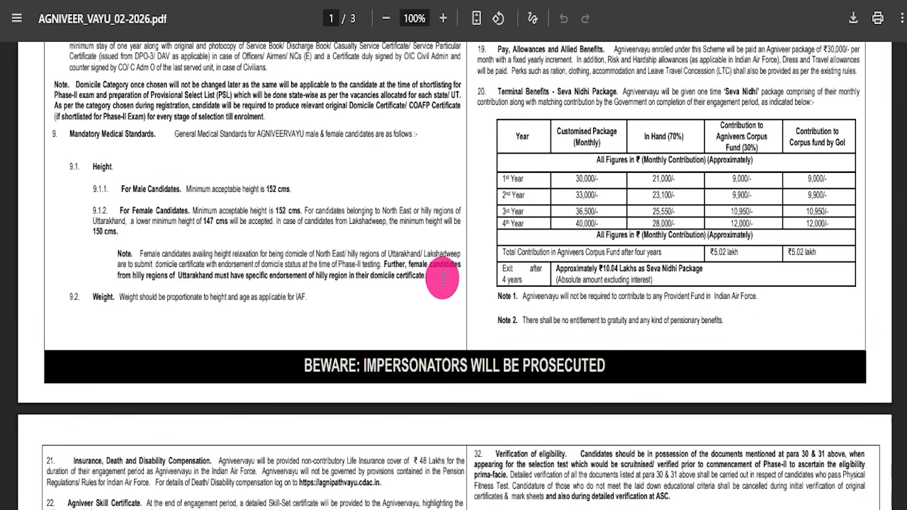
scroll(439, 282, "down", 14)
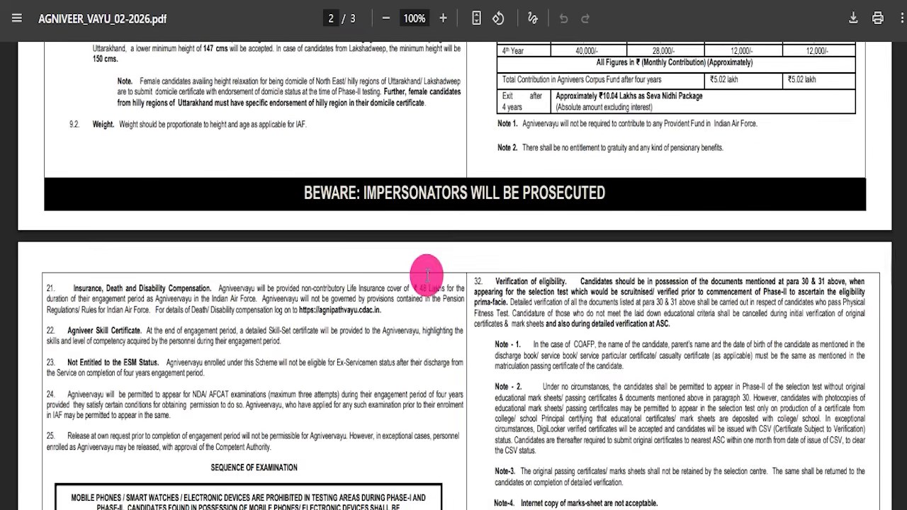
scroll(374, 278, "down", 3)
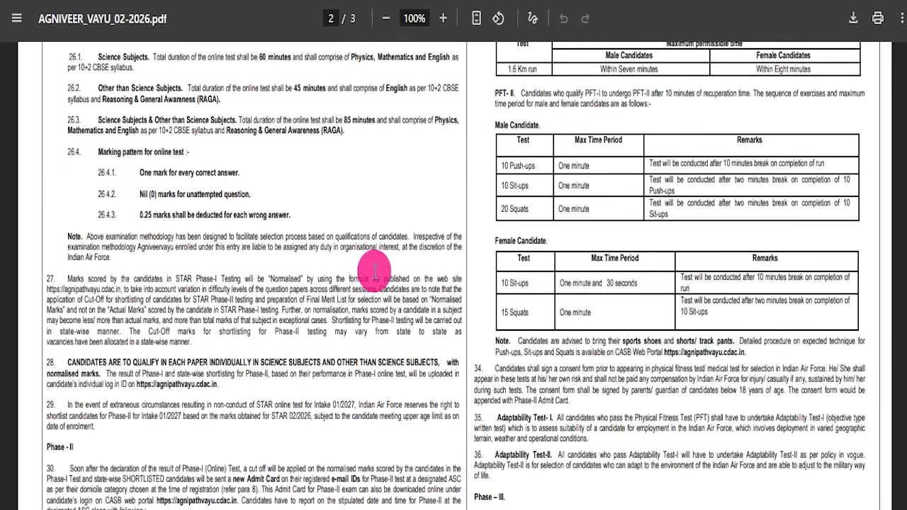
scroll(374, 271, "down", 20)
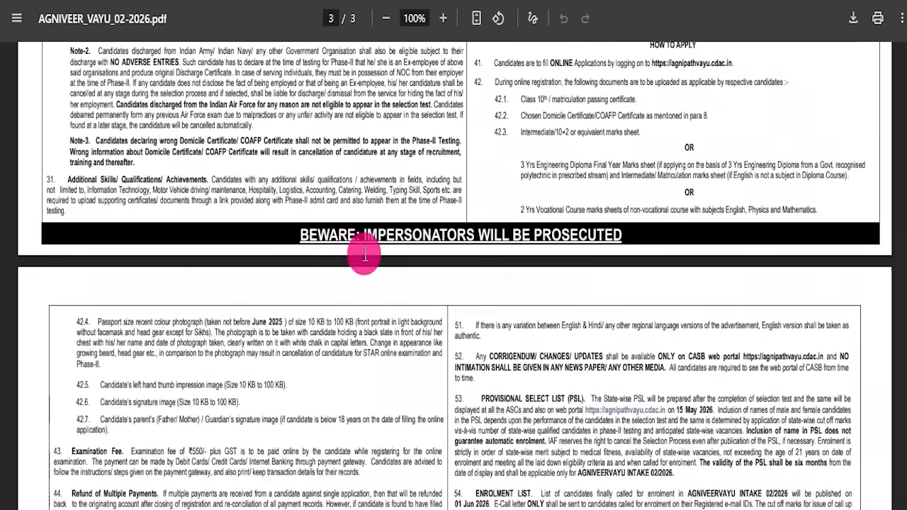
scroll(364, 269, "down", 20)
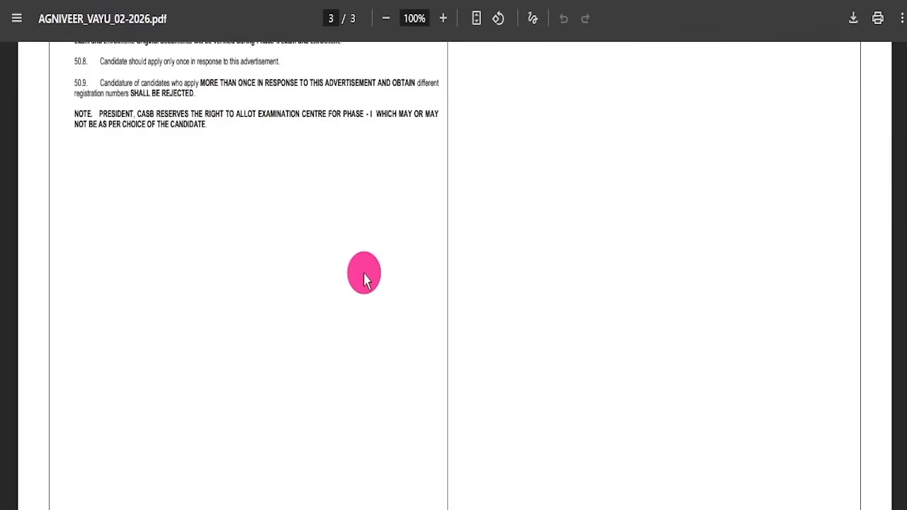
Step: Scroll back to the top and return to the article's important links
scroll(365, 283, "up", 20)
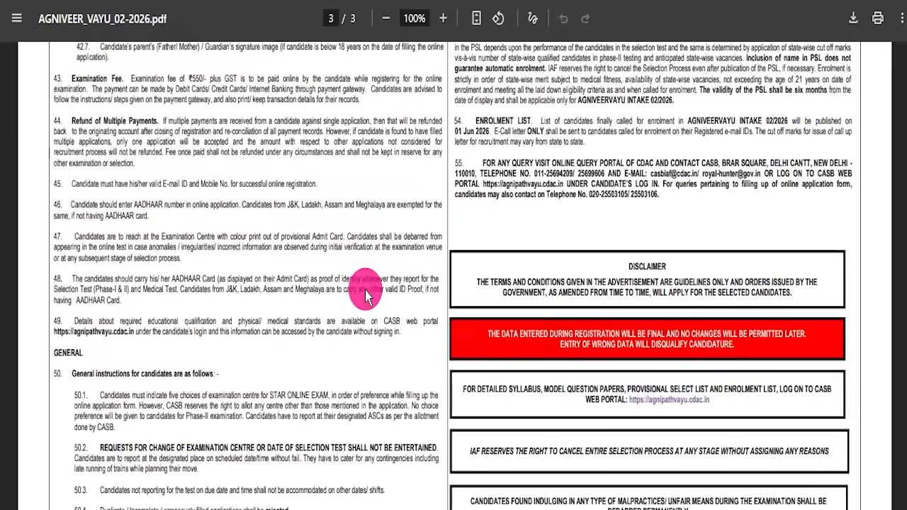
scroll(365, 294, "up", 20)
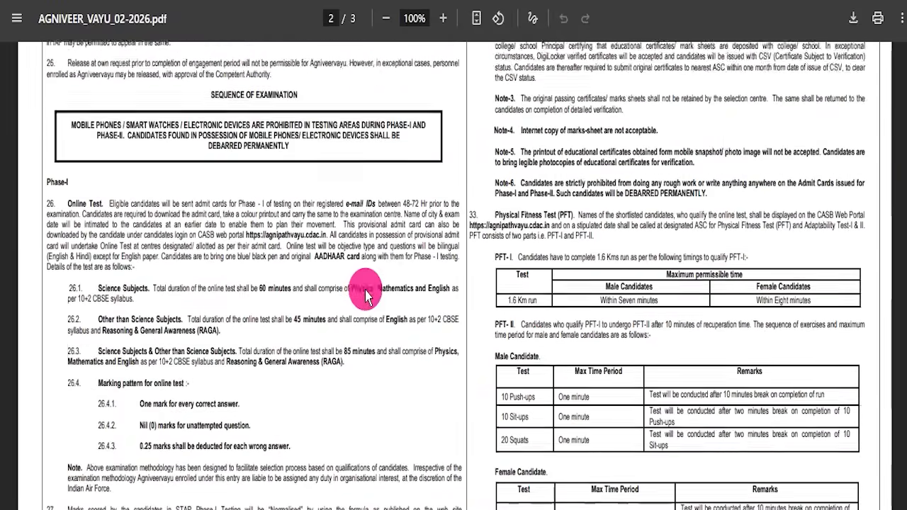
scroll(365, 291, "up", 10)
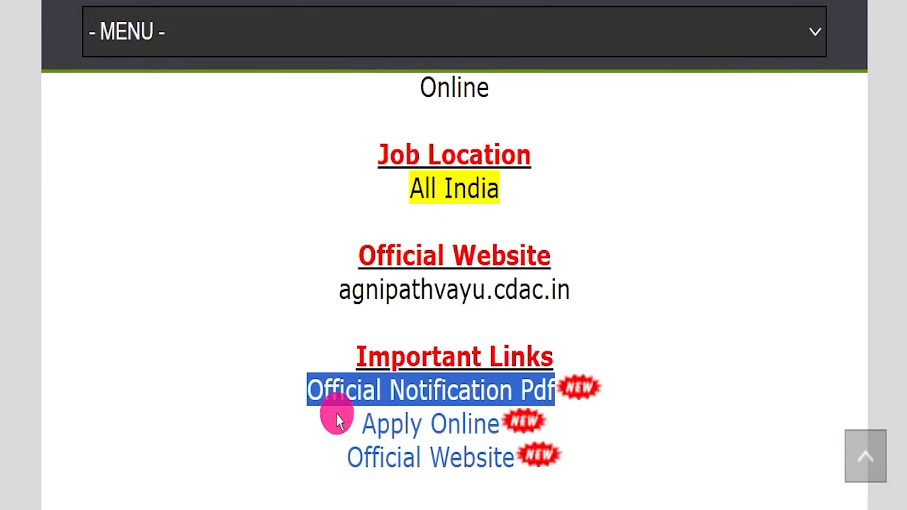
left_click_drag(358, 424, 492, 405)
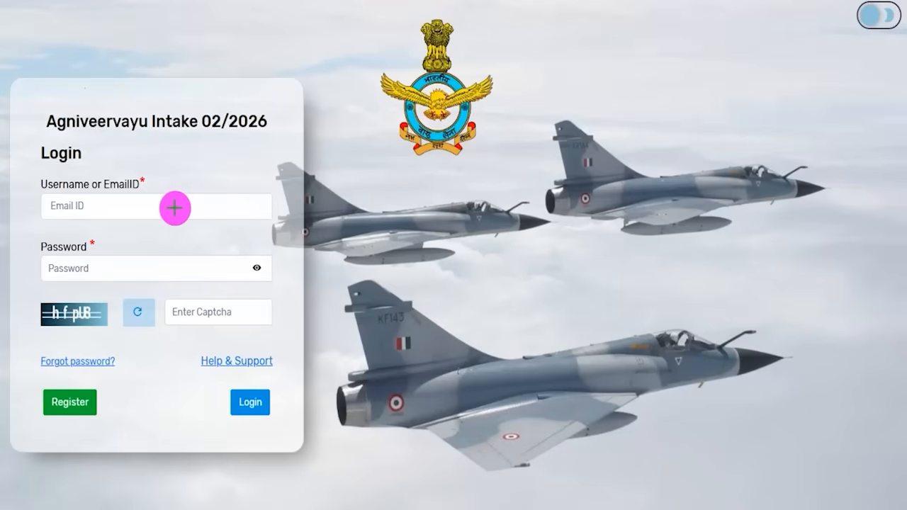
Step: Mark the login page's username, password and captcha fields, then bring up the registration options
left_click_drag(174, 206, 222, 173)
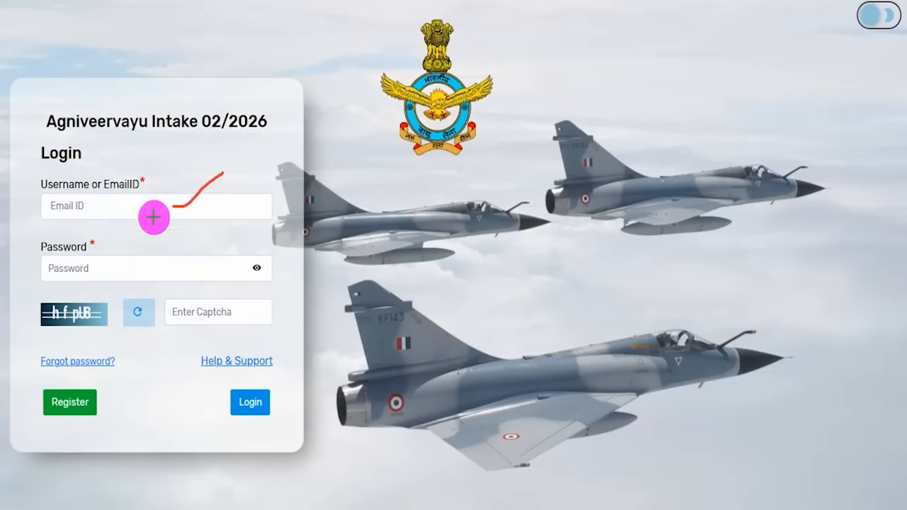
left_click_drag(142, 270, 182, 239)
left_click_drag(100, 320, 128, 295)
left_click_drag(210, 313, 285, 288)
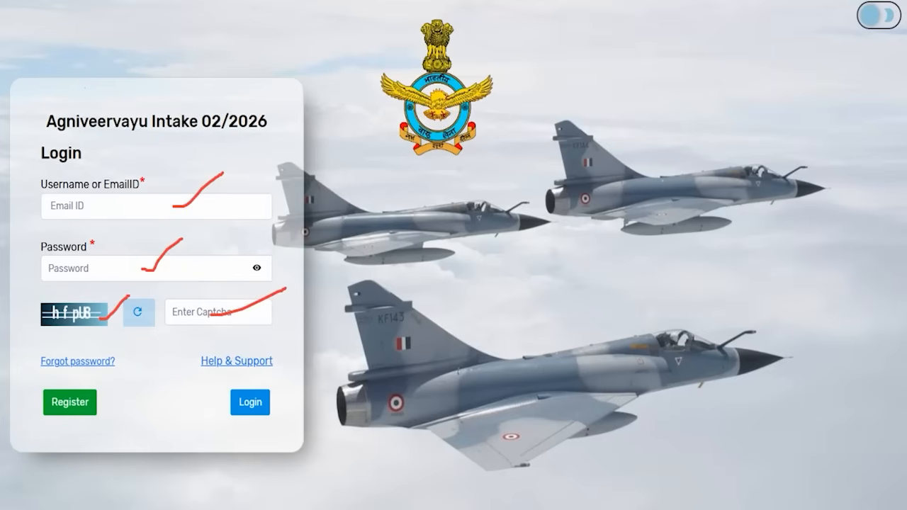
left_click_drag(464, 330, 296, 390)
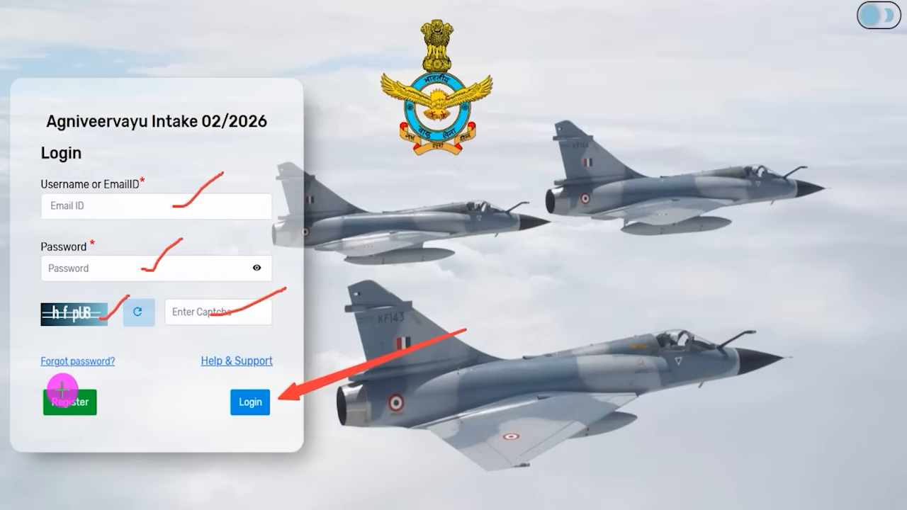
left_click_drag(15, 382, 135, 429)
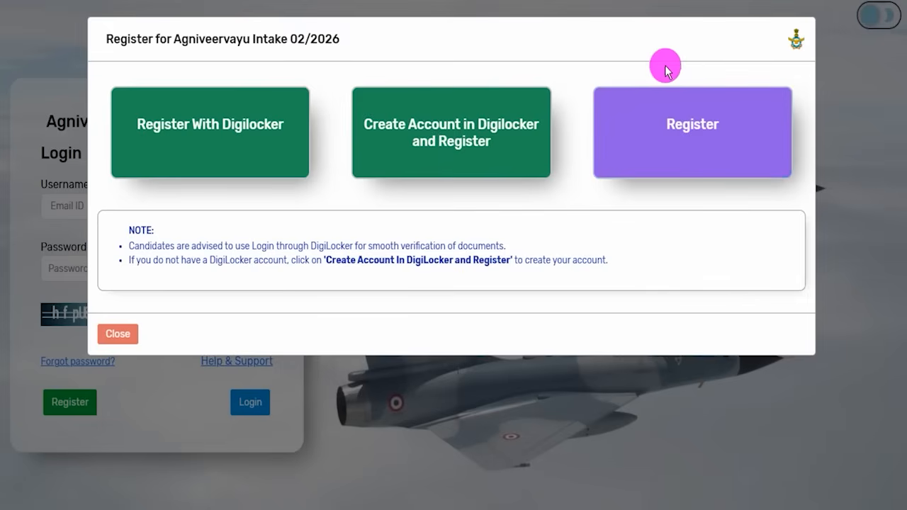
Step: Choose direct registration and mark the name, email, mobile and both OTP fields
left_click(680, 126)
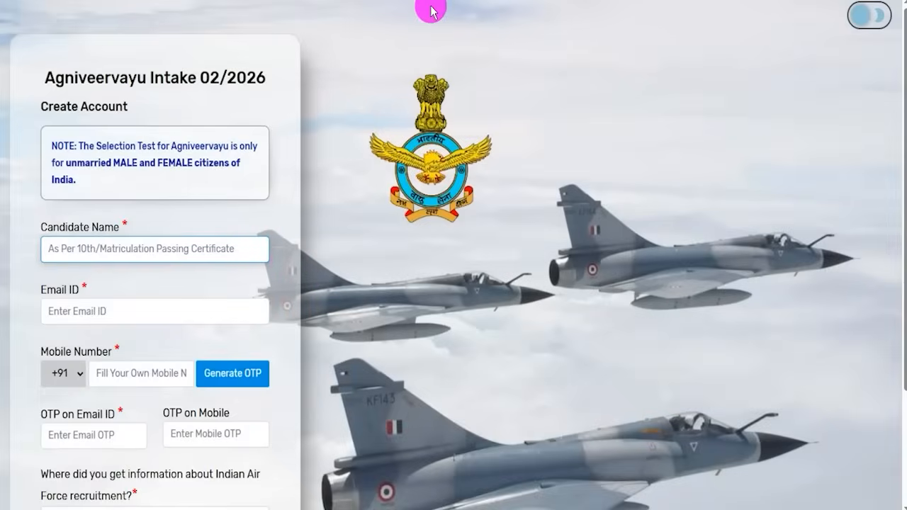
scroll(376, 85, "down", 1)
left_click(315, 14)
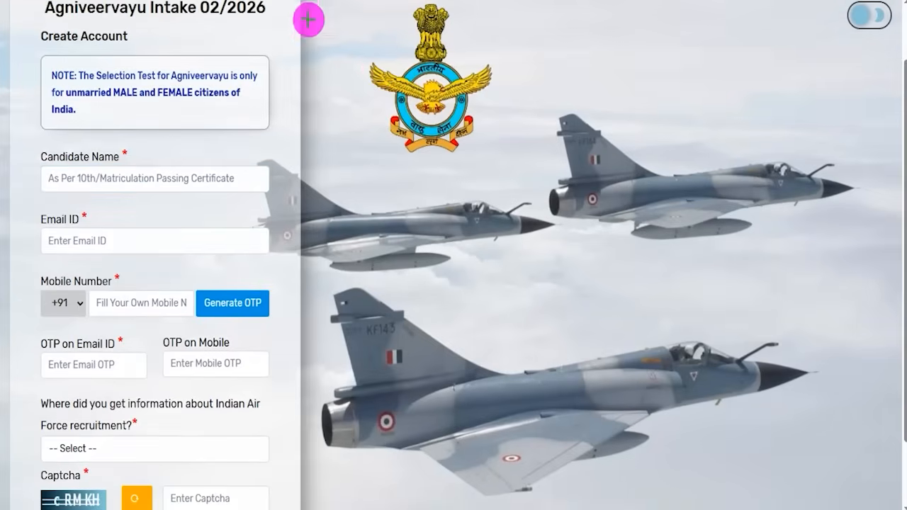
left_click_drag(199, 180, 241, 140)
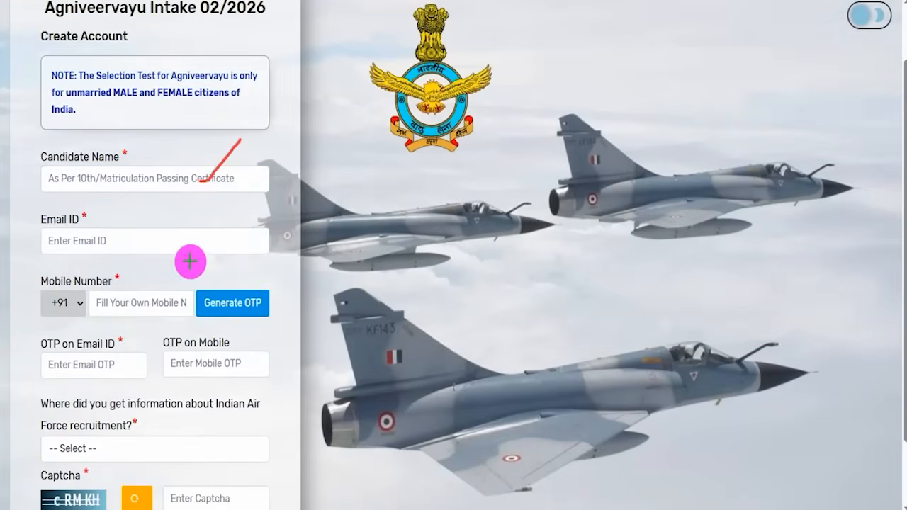
left_click_drag(192, 244, 221, 222)
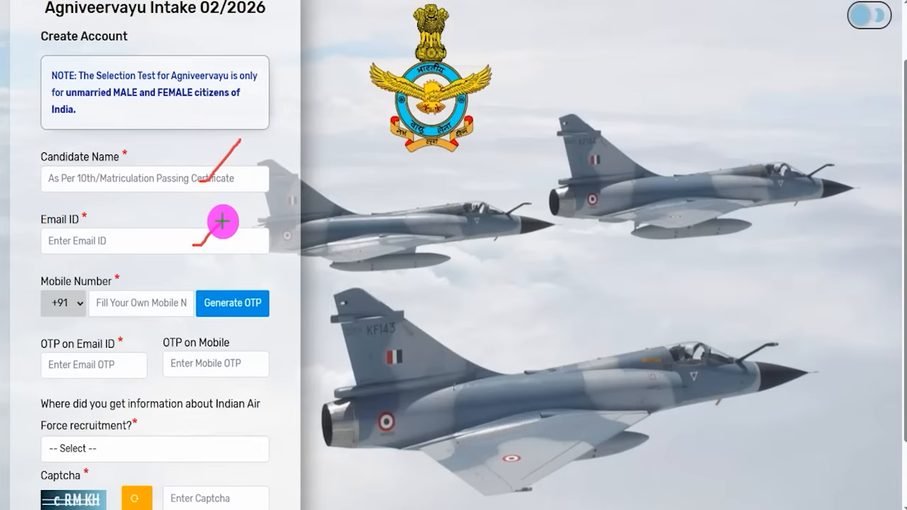
left_click_drag(151, 305, 173, 279)
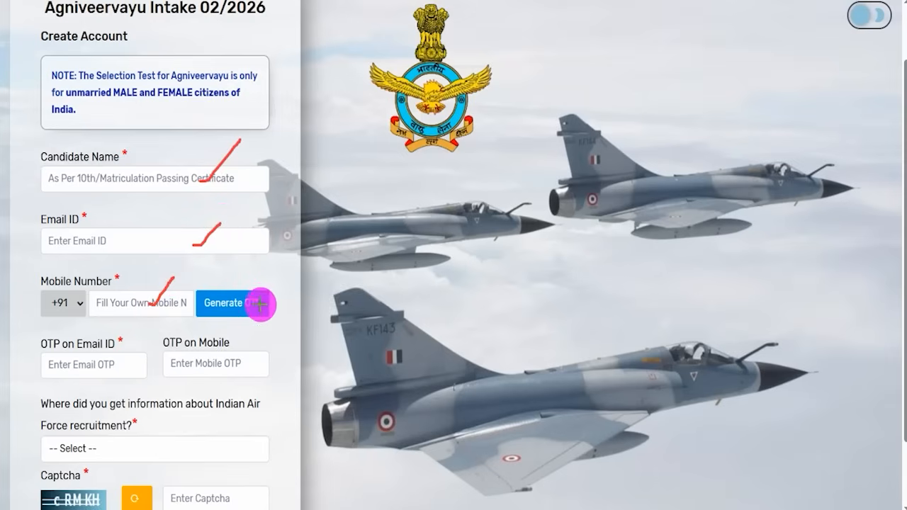
left_click_drag(265, 293, 308, 250)
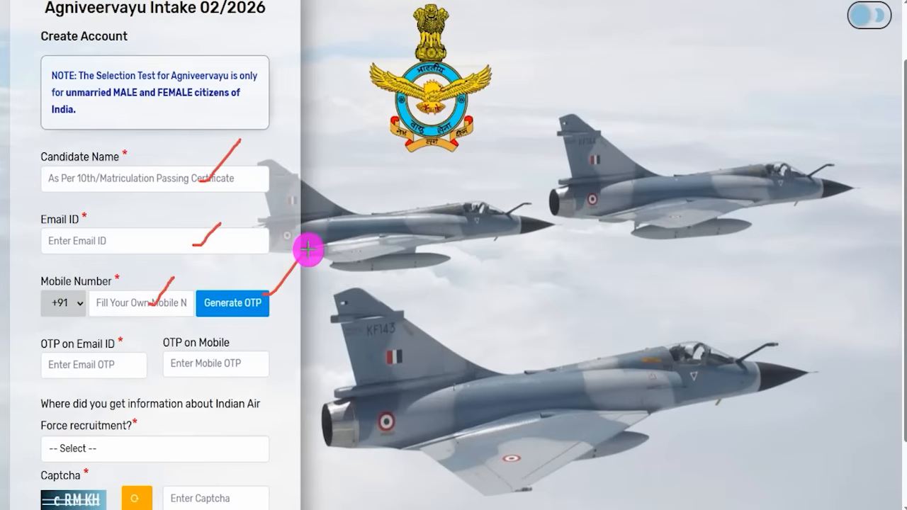
left_click_drag(111, 367, 136, 341)
left_click_drag(239, 368, 260, 356)
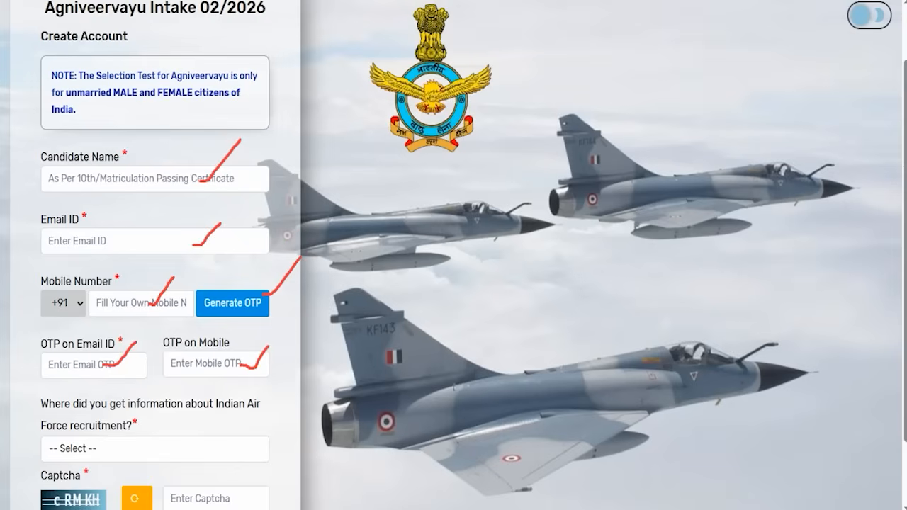
key("Escape")
Step: Select Newspaper as the information source and mark the captcha before submitting
scroll(238, 348, "down", 1)
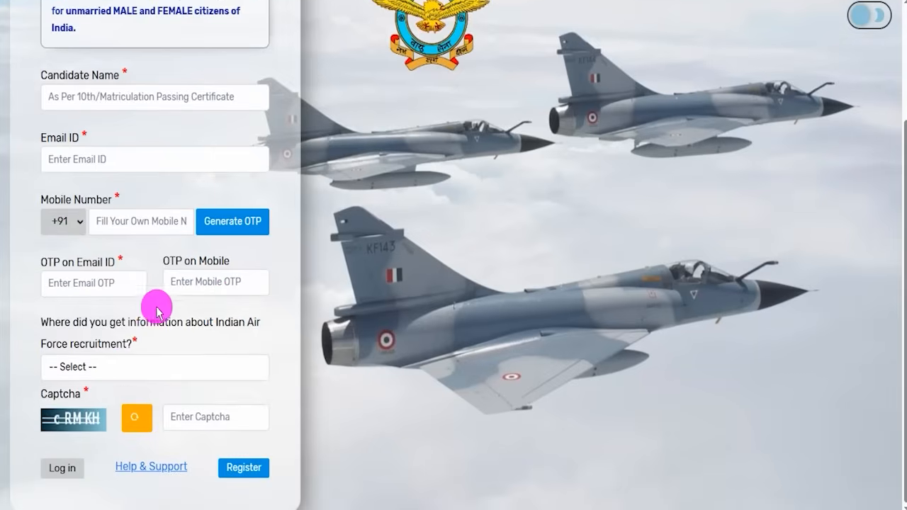
left_click(121, 368)
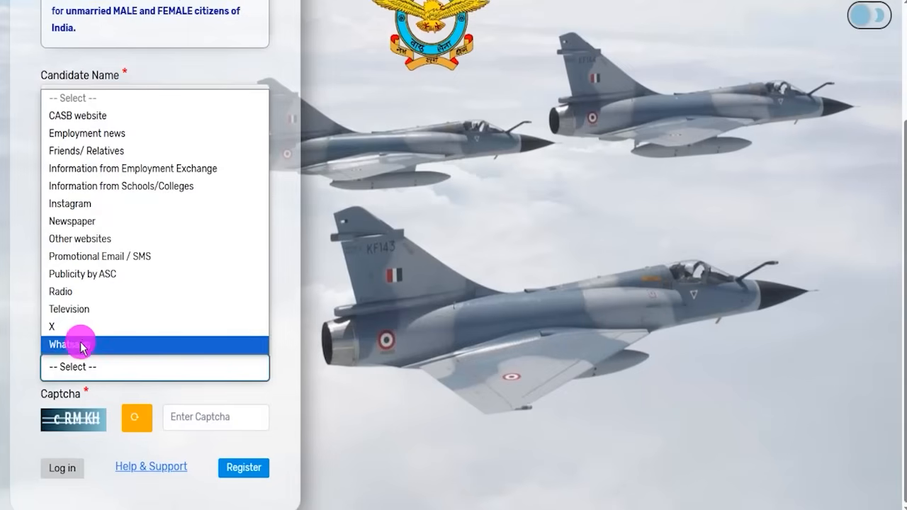
left_click(82, 222)
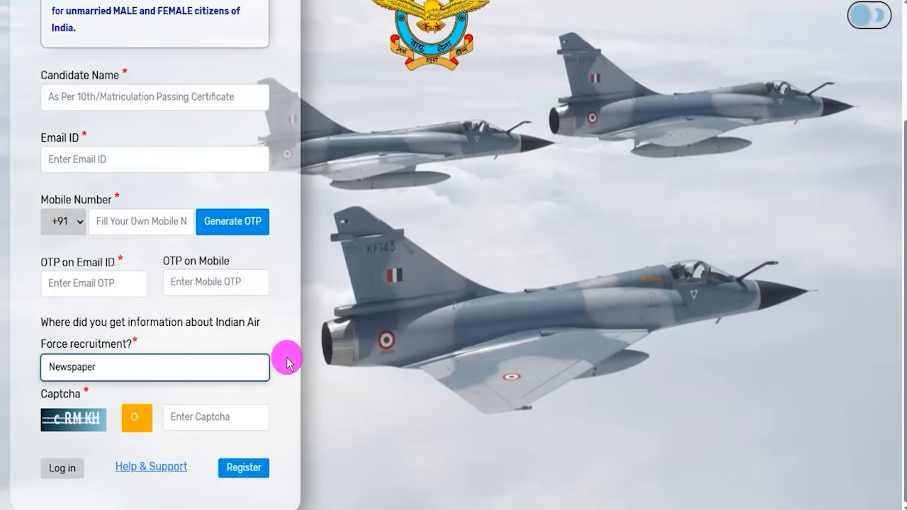
left_click_drag(106, 415, 121, 391)
left_click_drag(205, 418, 221, 403)
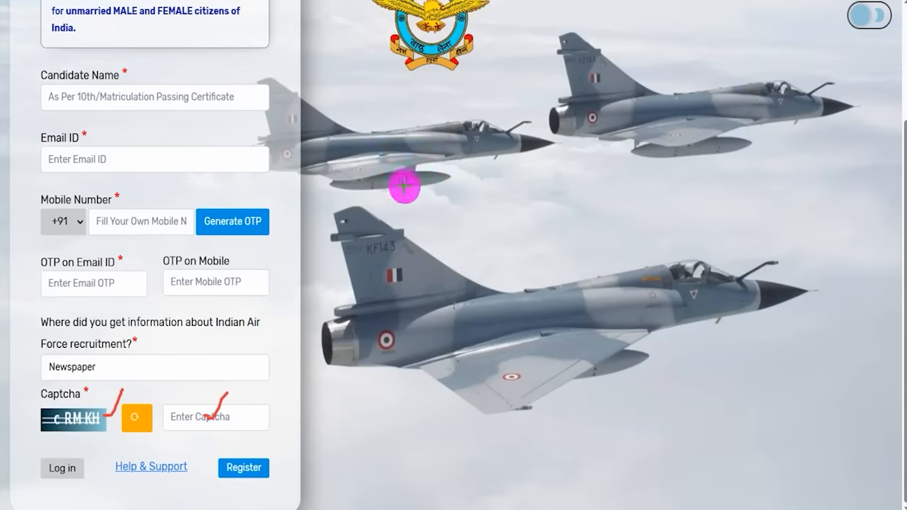
mouse_move(425, 393)
left_mouse_down()
mouse_move(348, 439)
mouse_move(274, 464)
left_mouse_up()
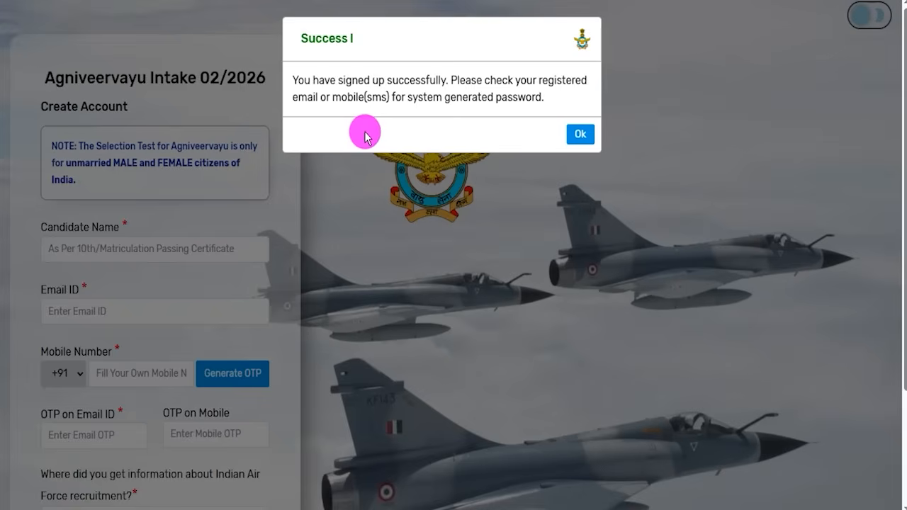
Step: Dismiss the success message and mark the login email, password and captcha fields before signing in
left_click(579, 135)
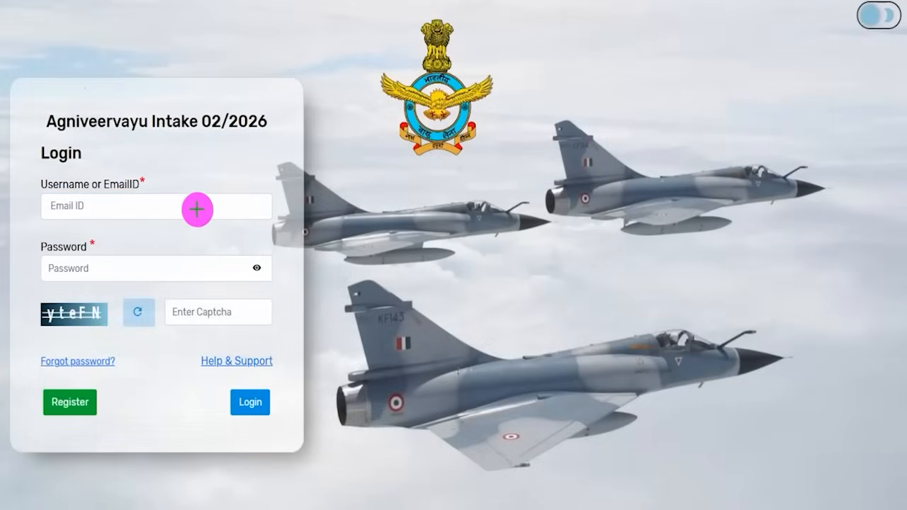
left_click_drag(196, 209, 226, 172)
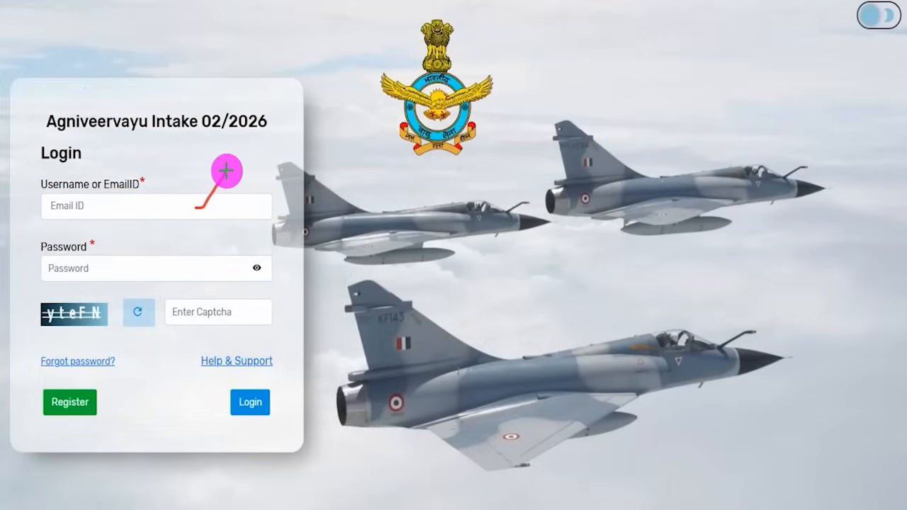
left_click_drag(186, 274, 222, 240)
left_click_drag(104, 322, 131, 286)
left_click_drag(222, 312, 243, 290)
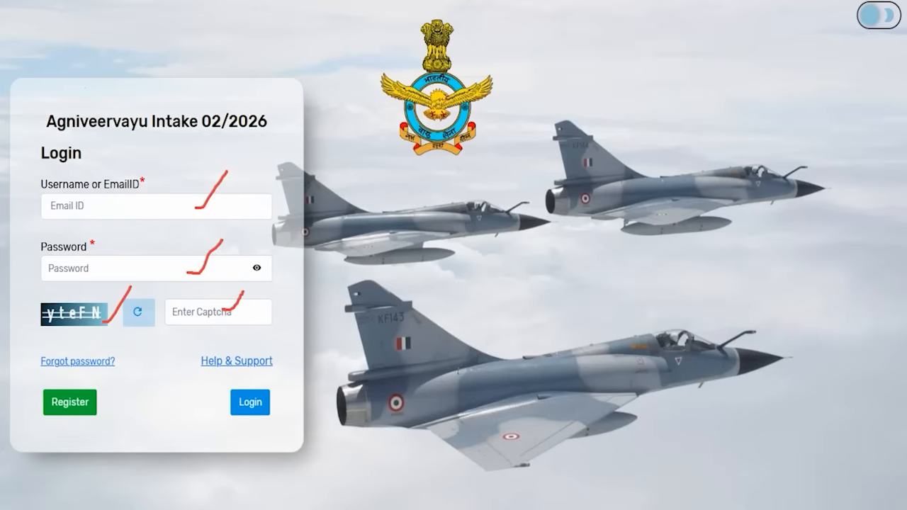
left_click_drag(449, 414, 275, 403)
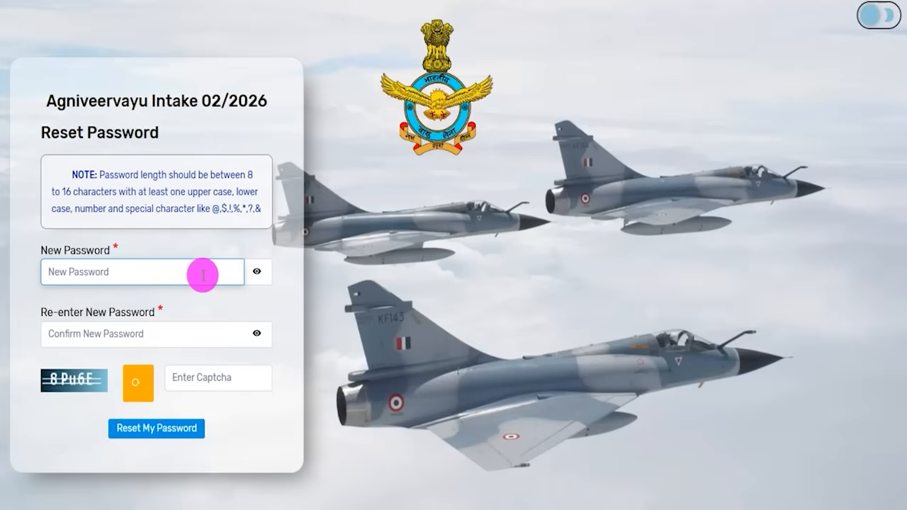
Step: Enter the new account password with plain-text view on, then re-enter it
left_click(257, 267)
left_click(199, 273)
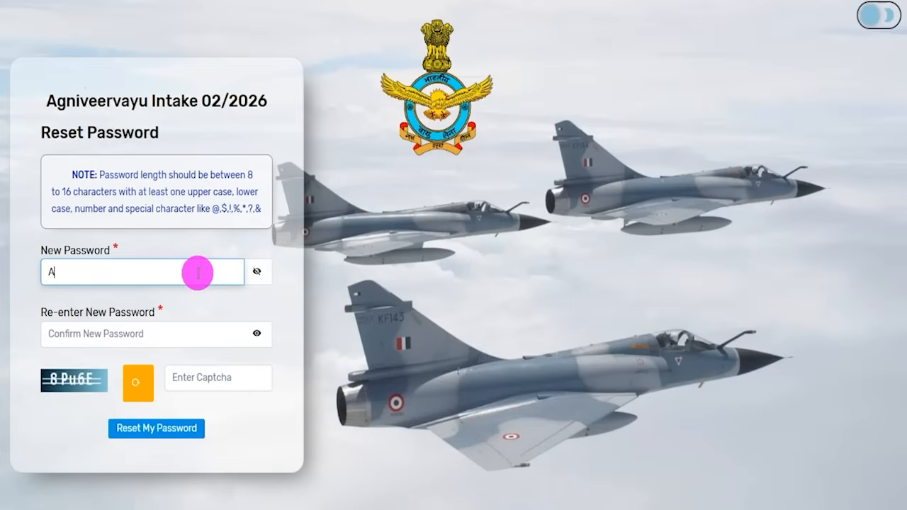
left_click(127, 333)
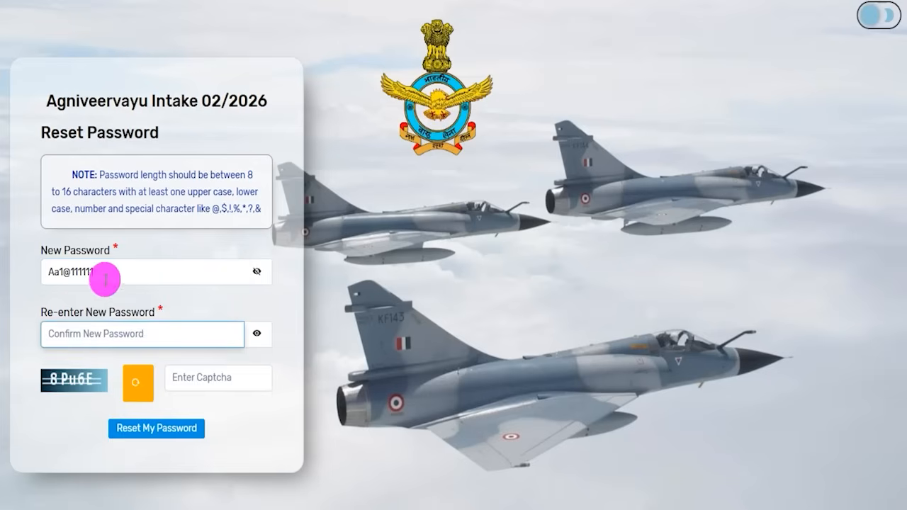
left_click_drag(130, 269, 49, 277)
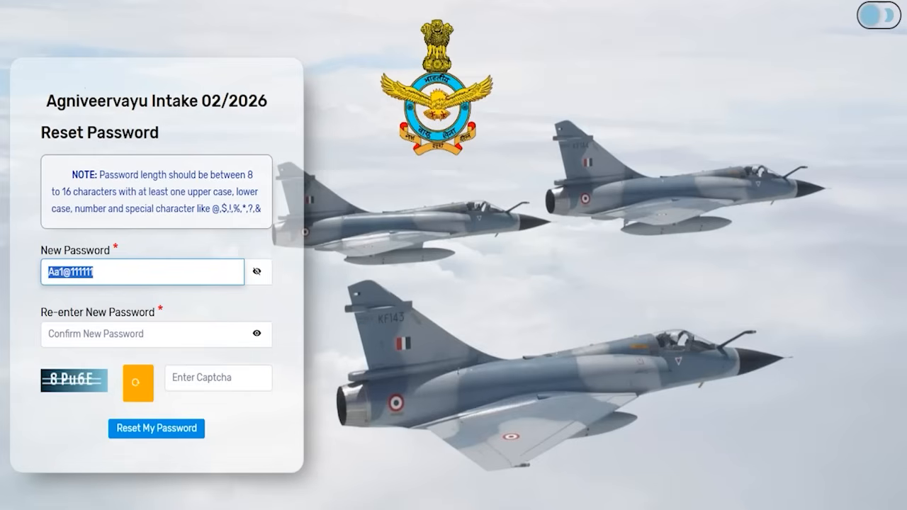
Step: Mark the captcha image and entry field, then submit the password reset
key("ctrl+2")
left_click_drag(107, 378, 120, 360)
left_click_drag(215, 380, 236, 358)
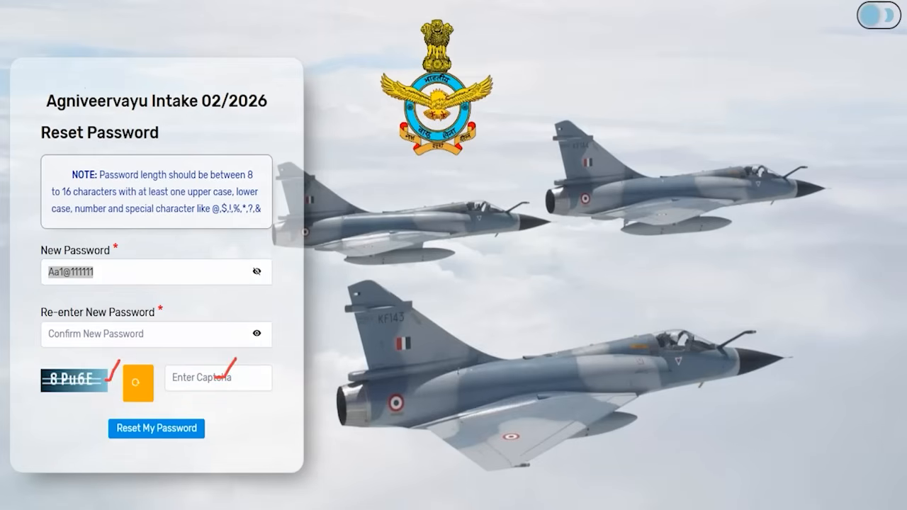
left_click_drag(425, 411, 239, 429)
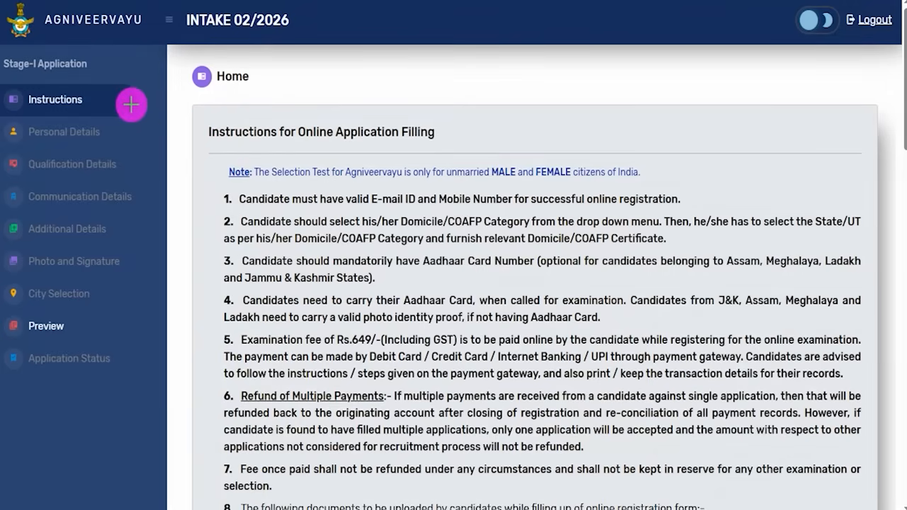
left_click_drag(131, 105, 162, 69)
left_click_drag(440, 132, 480, 102)
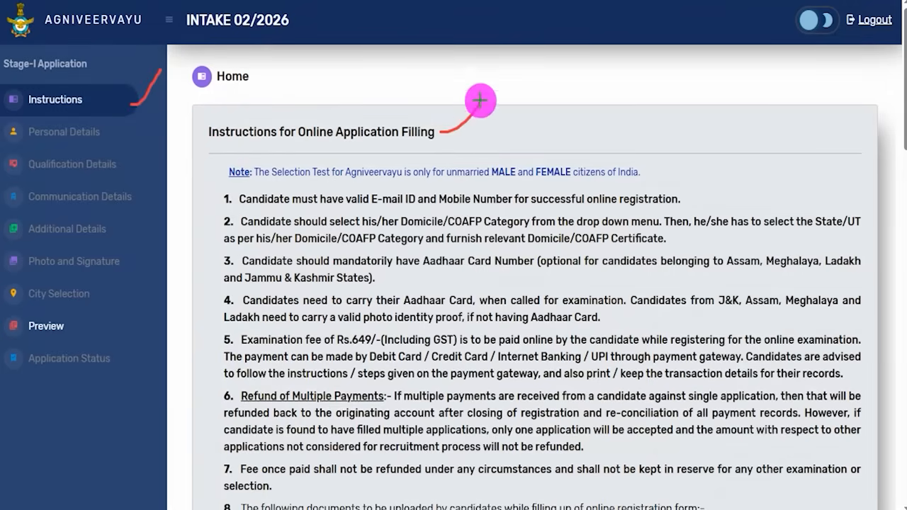
left_click_drag(105, 131, 127, 119)
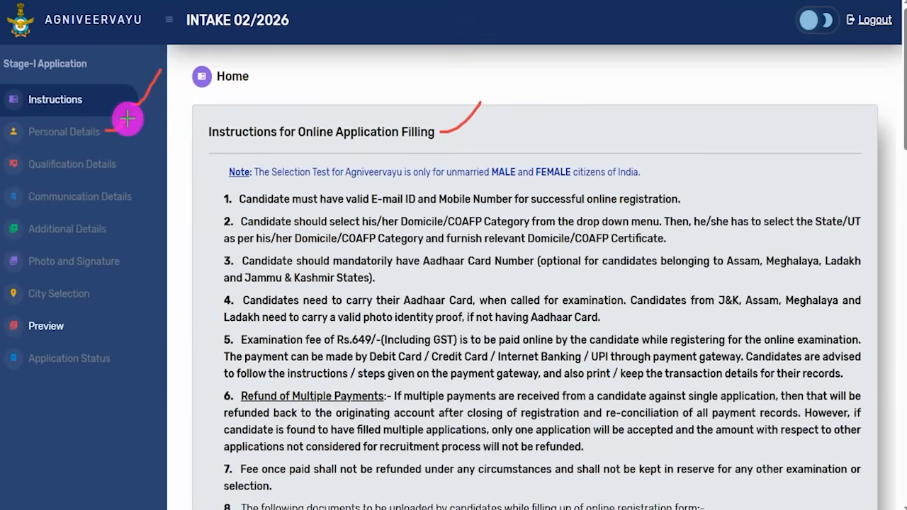
left_click_drag(122, 166, 140, 144)
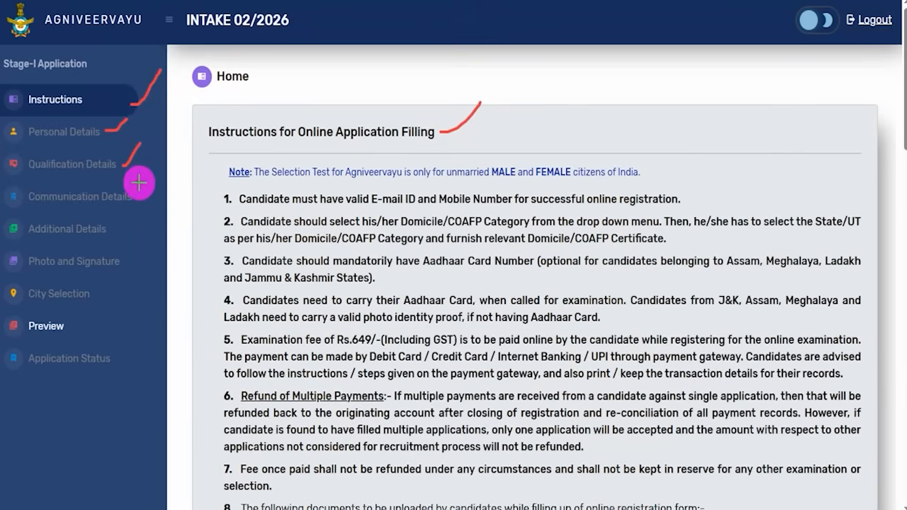
left_click_drag(138, 197, 169, 173)
left_click_drag(115, 229, 132, 223)
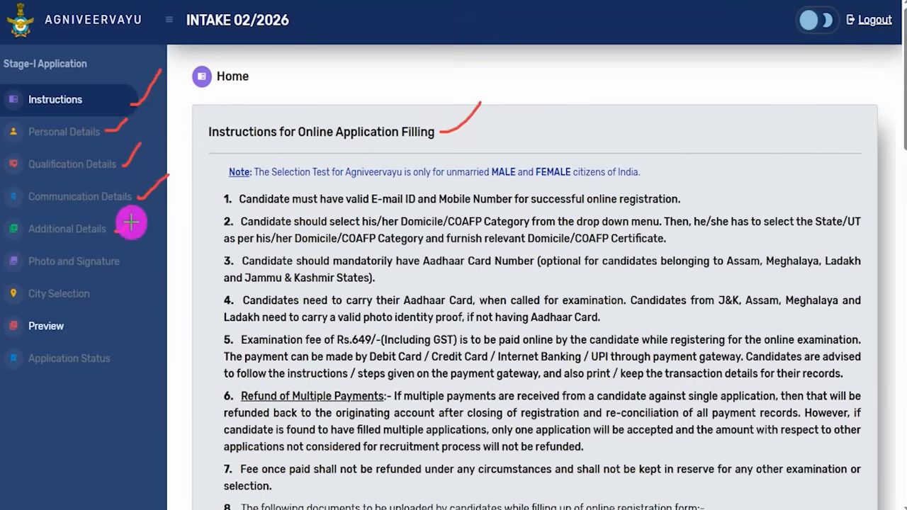
left_click_drag(127, 265, 162, 241)
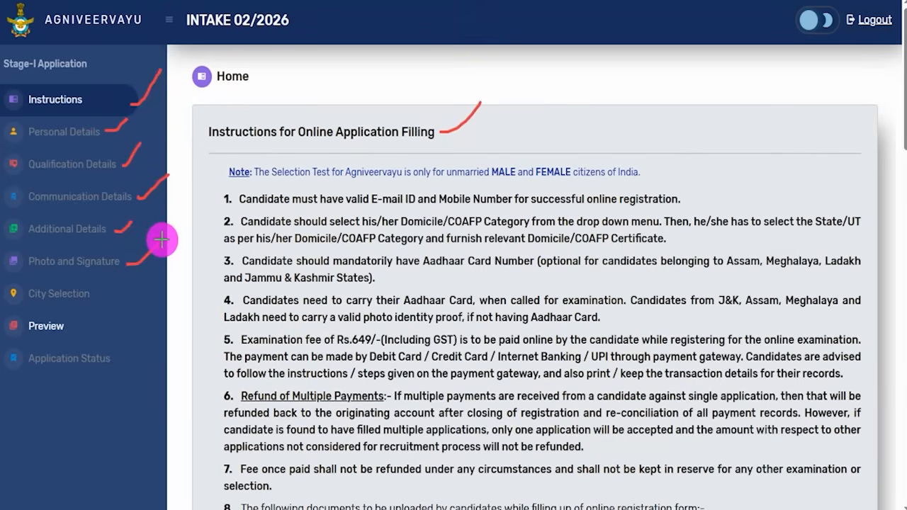
left_click_drag(98, 296, 127, 271)
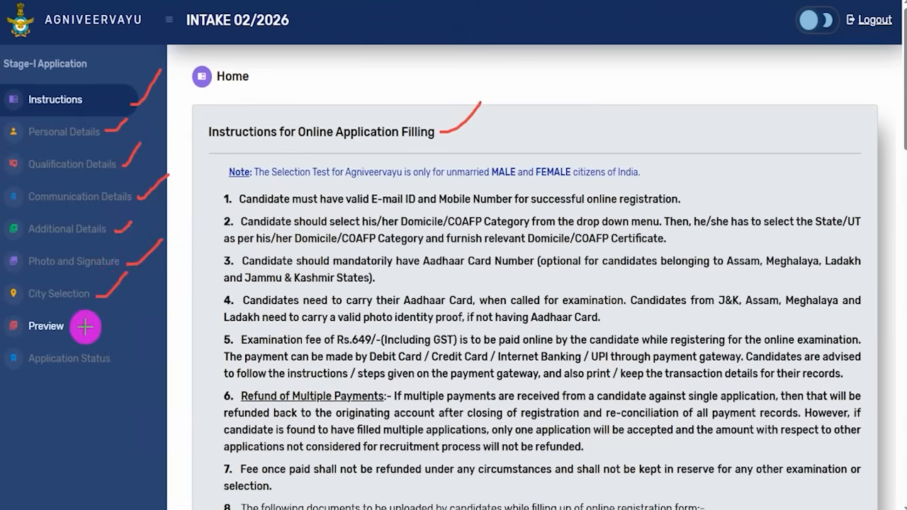
left_click_drag(85, 326, 102, 309)
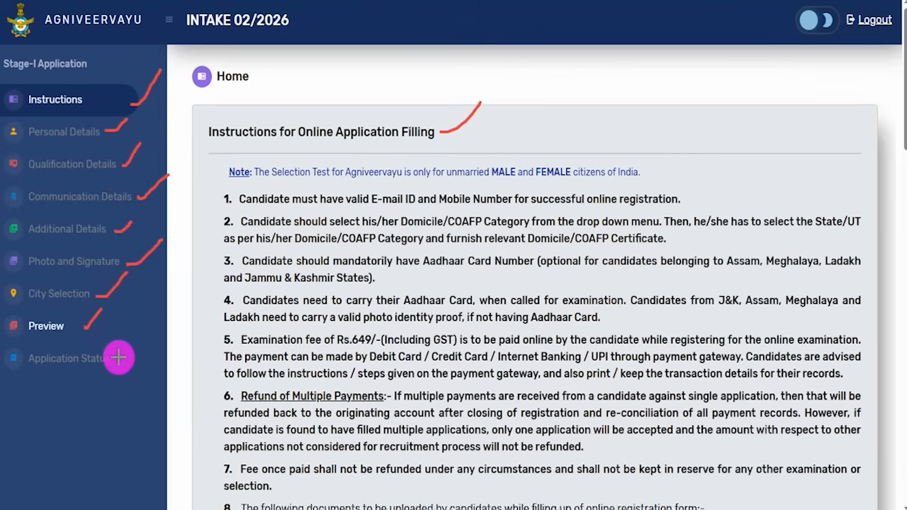
left_click_drag(119, 359, 136, 331)
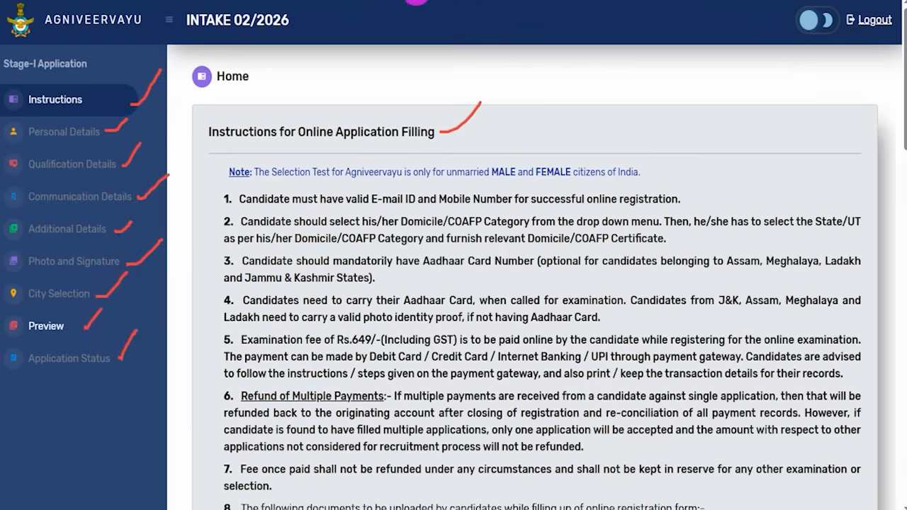
mouse_move(2, 83)
left_mouse_down()
mouse_move(141, 146)
mouse_move(142, 279)
mouse_move(157, 374)
left_mouse_up()
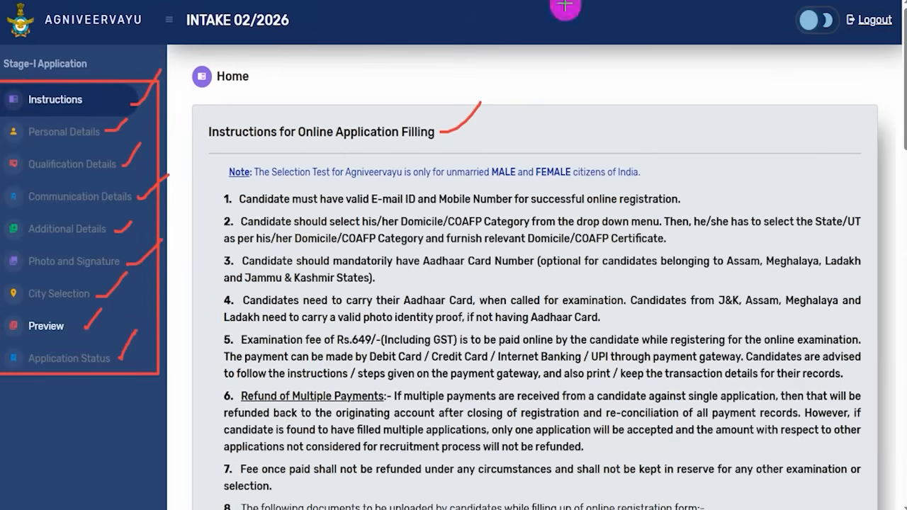
key("Escape")
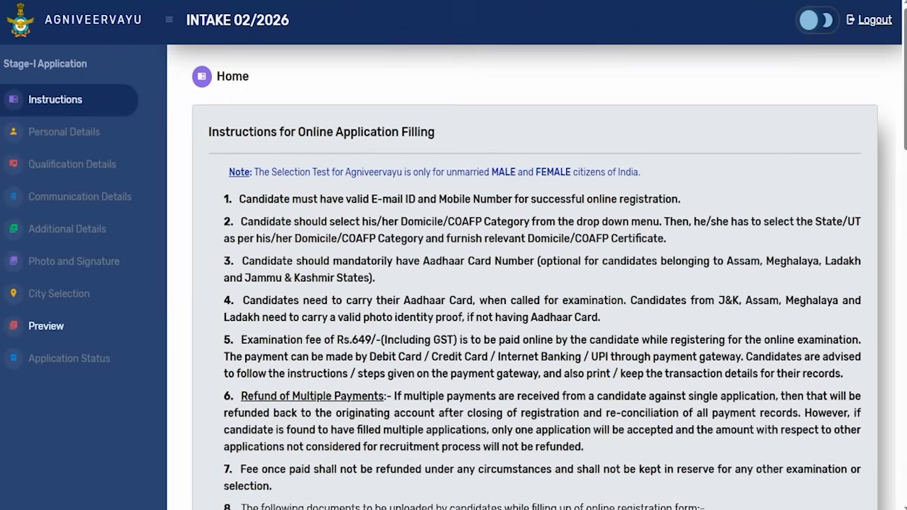
Step: Tick the read-instructions and data-is-final declarations, then continue to the registration form
double_click(358, 132)
left_click(470, 265)
scroll(468, 265, "down", 8)
scroll(455, 242, "down", 10)
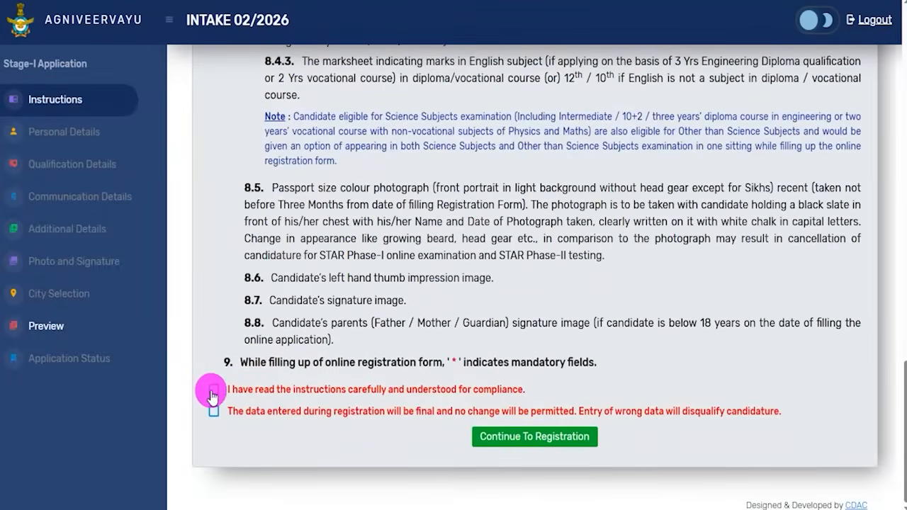
left_click(213, 389)
left_click(213, 411)
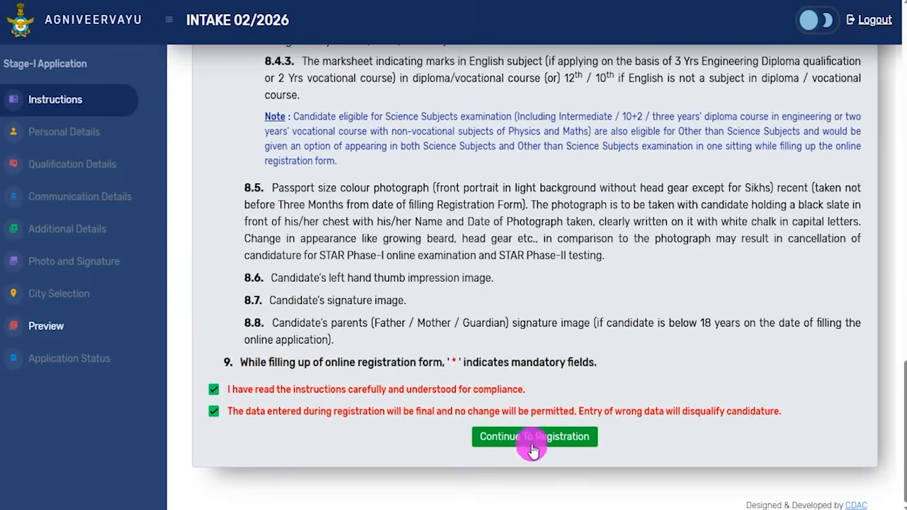
left_click(591, 440)
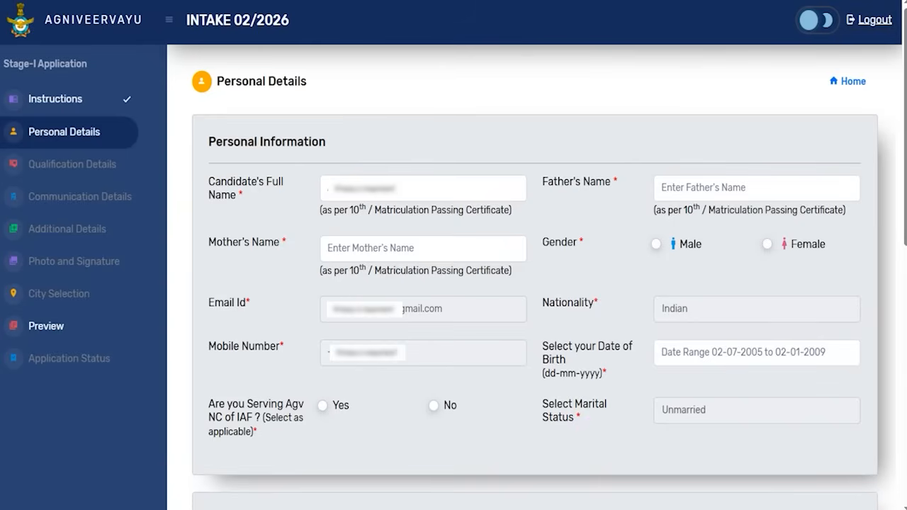
Step: Set the gender to Male and confirm the choice in the prompt
left_click_drag(783, 181, 796, 162)
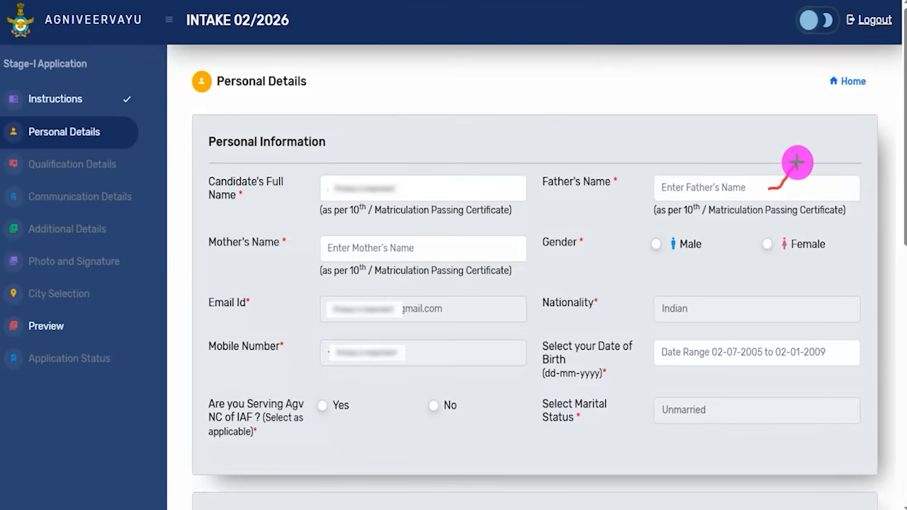
left_click_drag(491, 245, 524, 218)
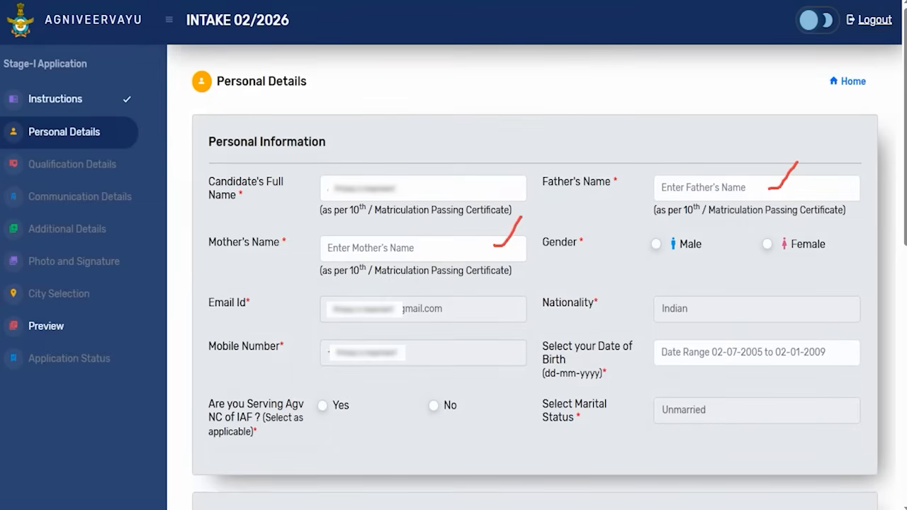
left_click(657, 244)
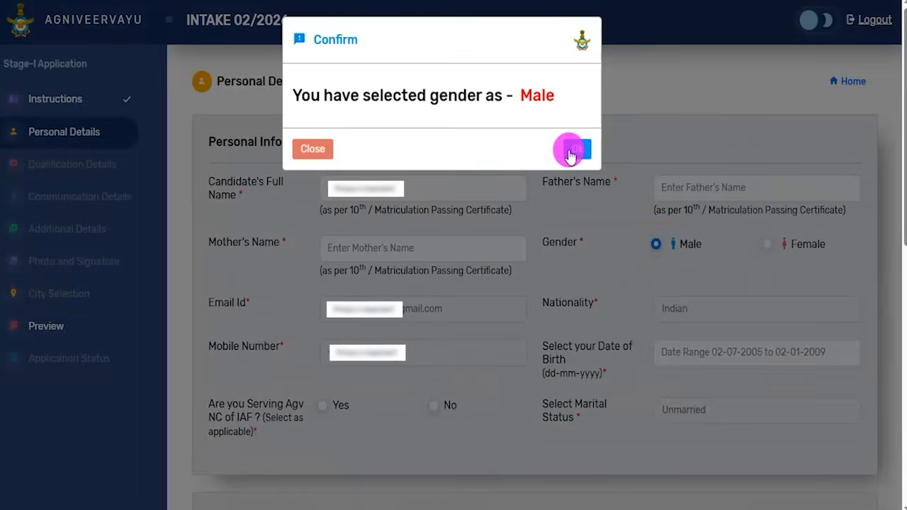
left_click(571, 148)
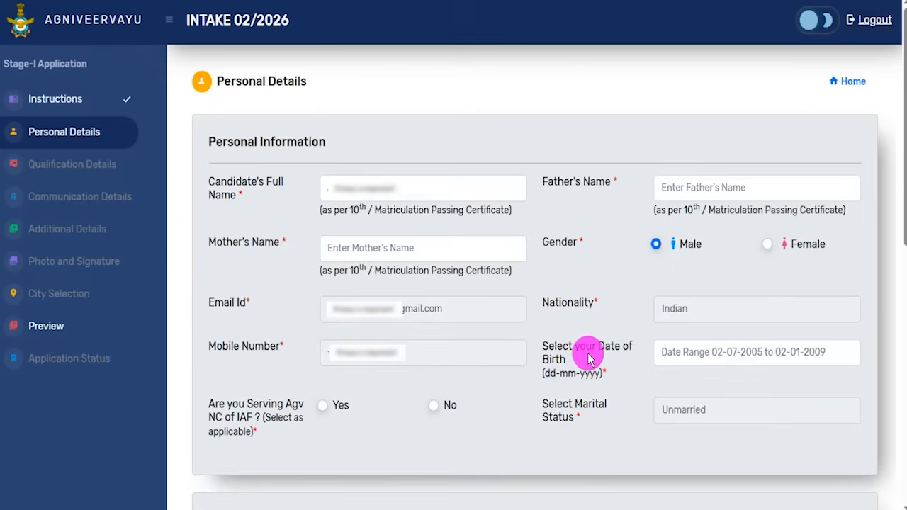
left_click(711, 355)
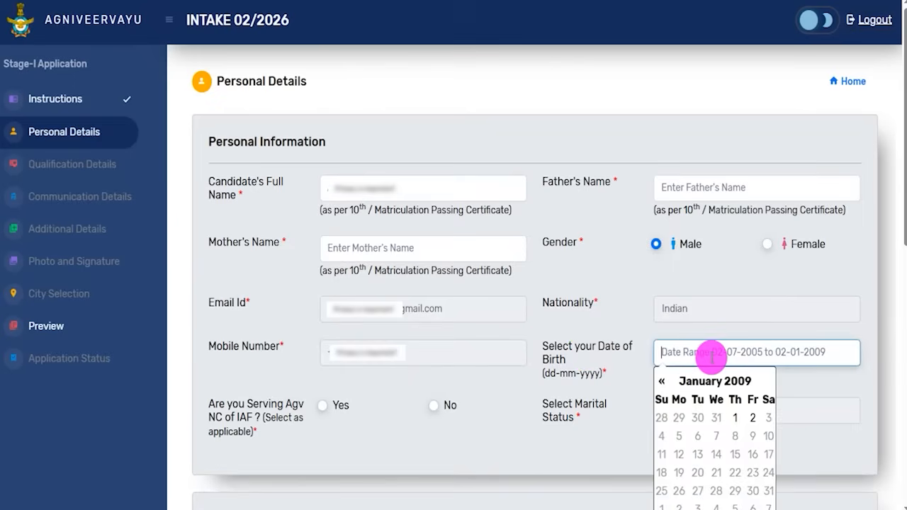
left_click(269, 406)
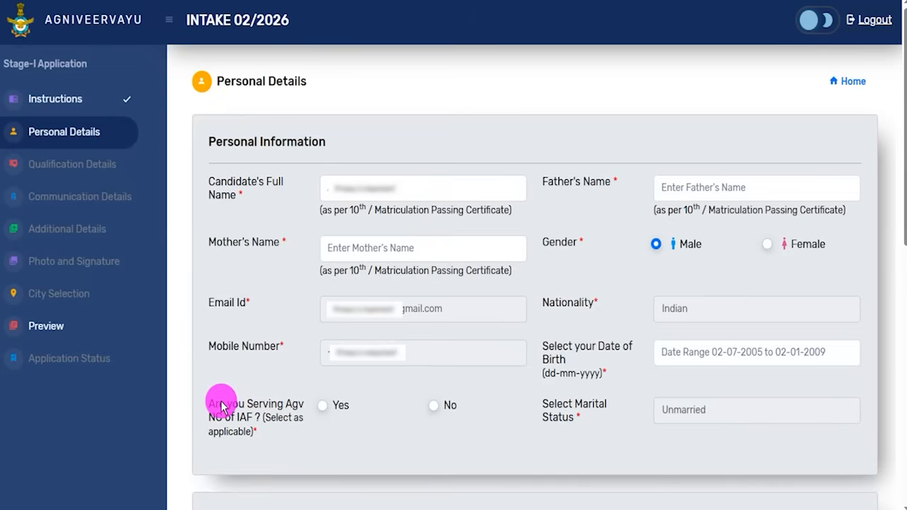
Step: Answer No to 'Are you Serving Agv NC of IAF?'
left_click_drag(221, 406, 321, 411)
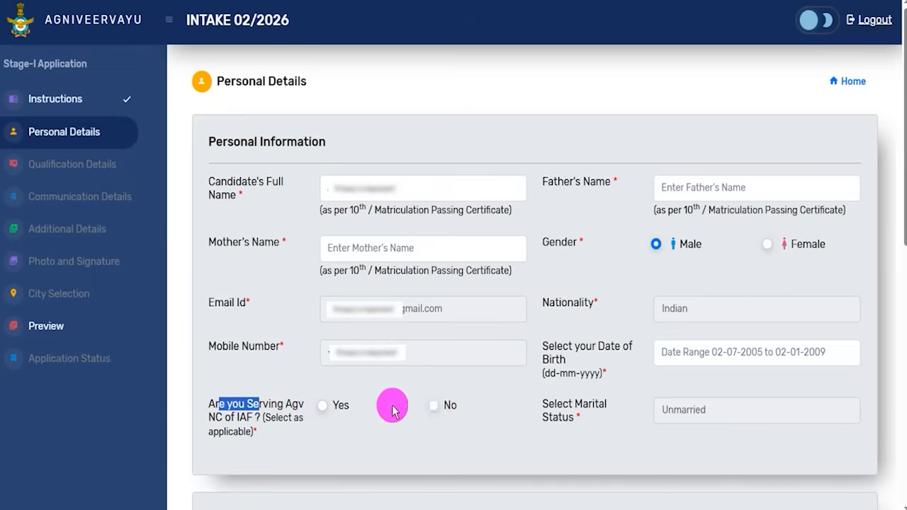
left_click(324, 407)
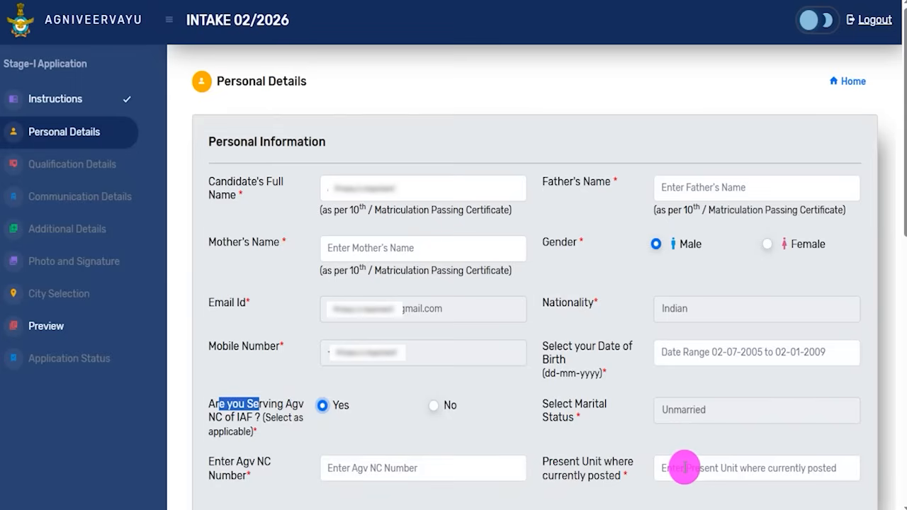
left_click(434, 407)
scroll(434, 410, "down", 5)
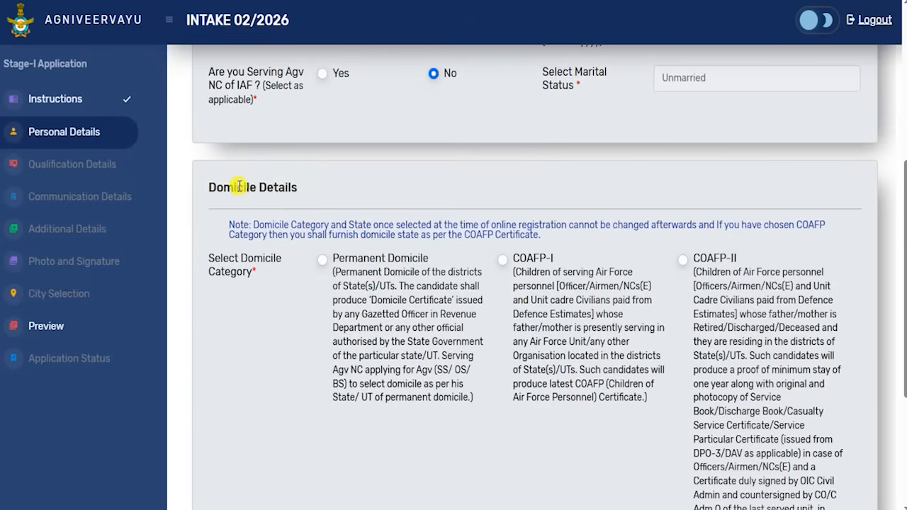
left_click_drag(224, 188, 277, 186)
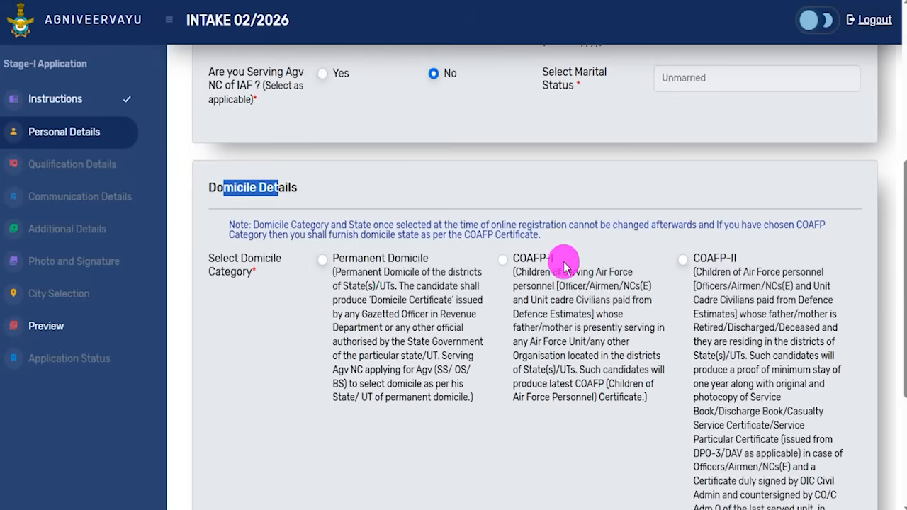
Step: Choose Permanent Domicile with state Uttar Pradesh and district Saharanpur
left_click(324, 262)
scroll(450, 308, "down", 1)
scroll(450, 309, "down", 4)
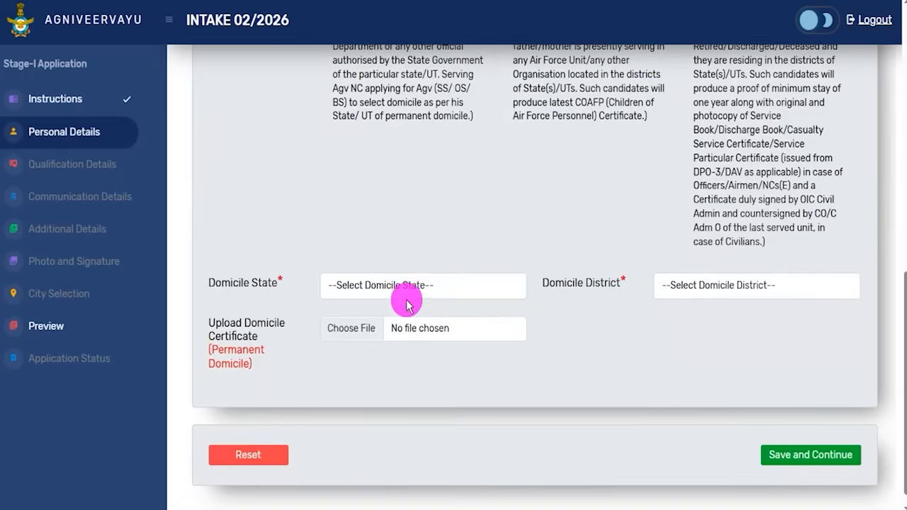
left_click(409, 289)
scroll(415, 251, "down", 5)
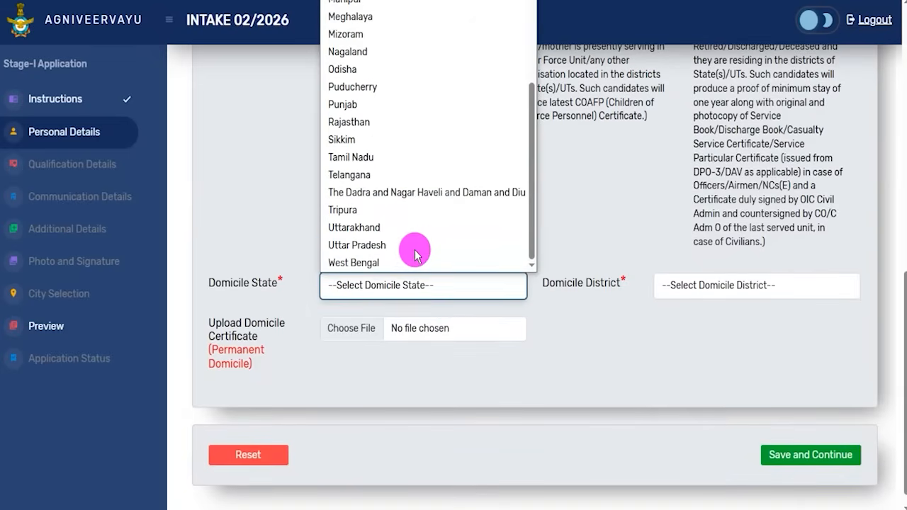
left_click(385, 249)
left_click(679, 286)
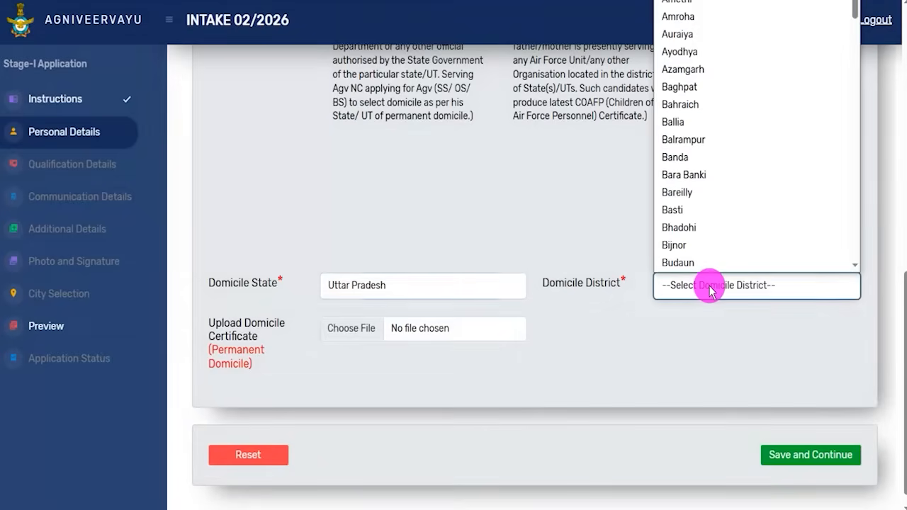
key("s")
left_click(709, 263)
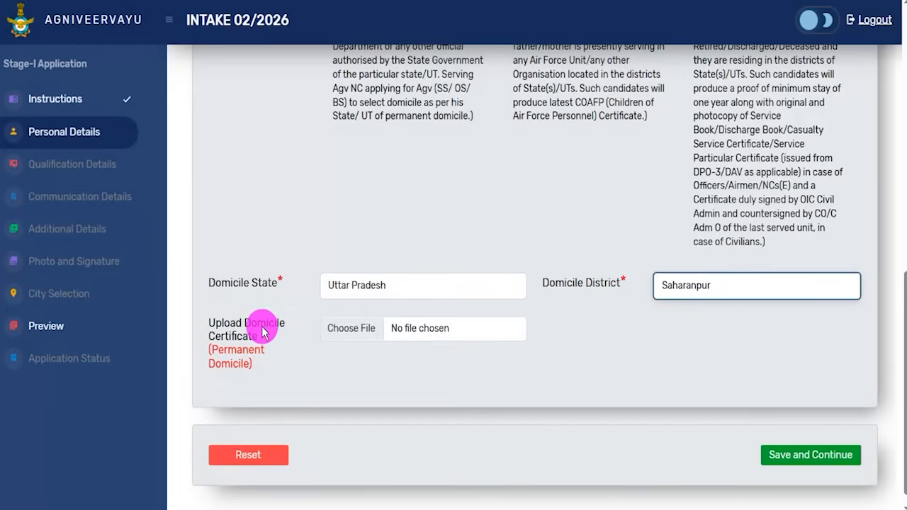
Step: Mark the domicile certificate upload, then save the personal details and continue
key("ctrl+2")
left_click_drag(495, 245, 521, 218)
left_click_drag(770, 188, 798, 163)
left_click_drag(374, 327, 403, 297)
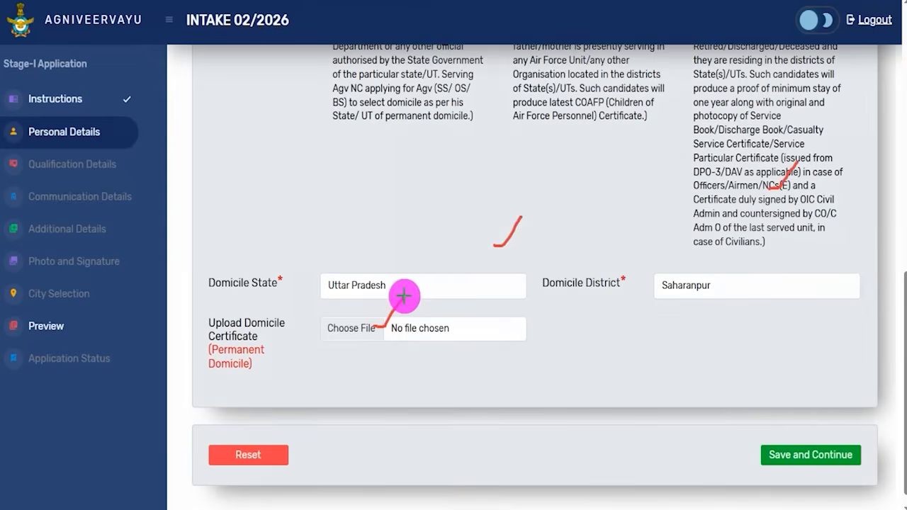
key("Escape")
scroll(587, 415, "down", 1)
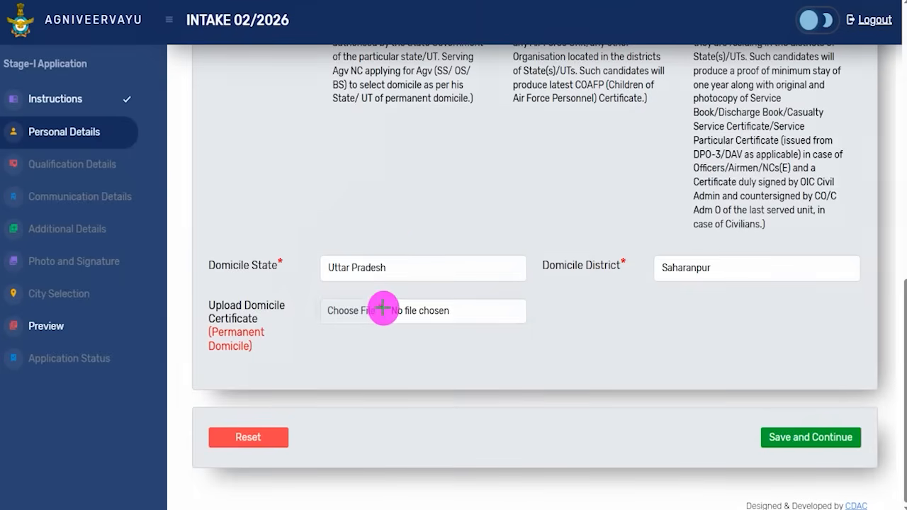
left_click_drag(381, 303, 392, 297)
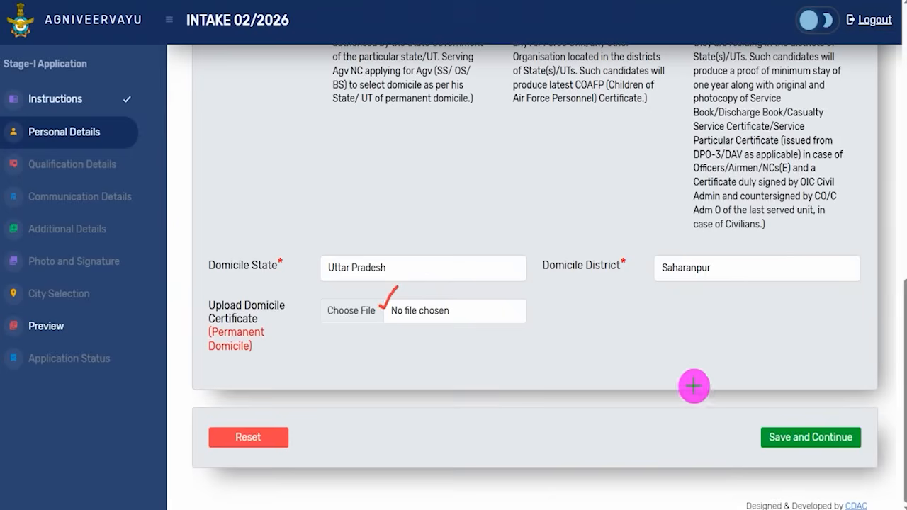
left_click_drag(567, 427, 727, 439)
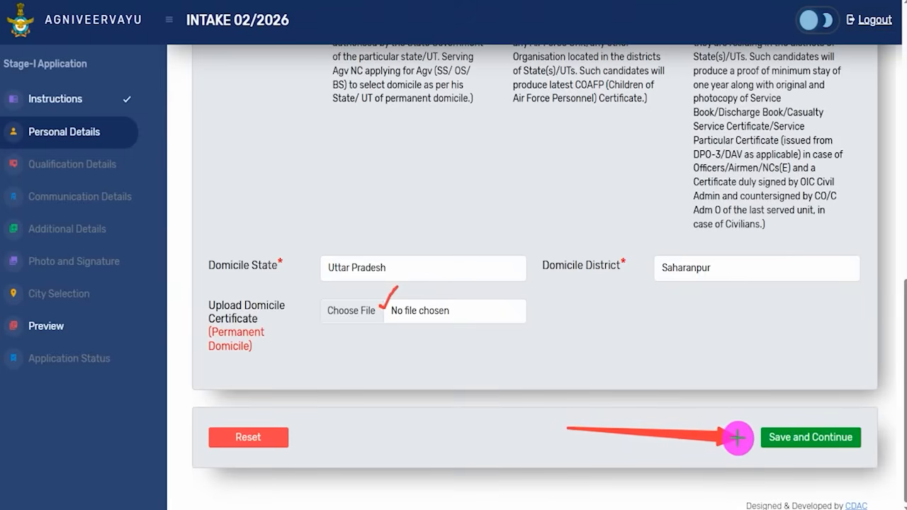
left_click(772, 437)
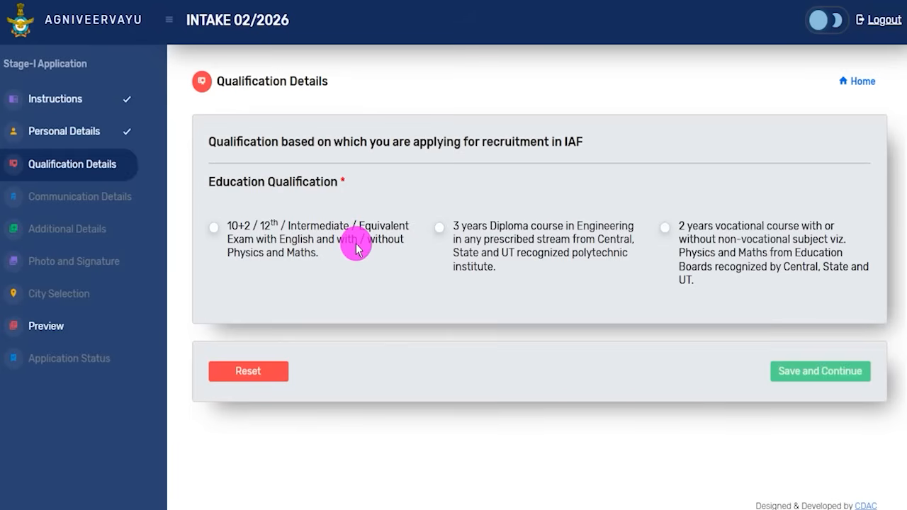
Step: Review the qualification options and pick 10+2 / 12th / Intermediate / Equivalent
left_click_drag(223, 181, 314, 183)
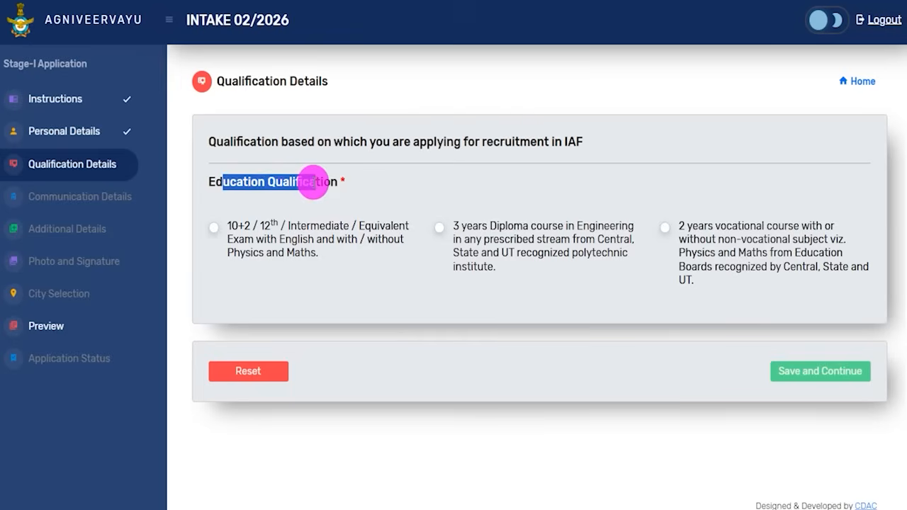
left_click_drag(253, 227, 313, 232)
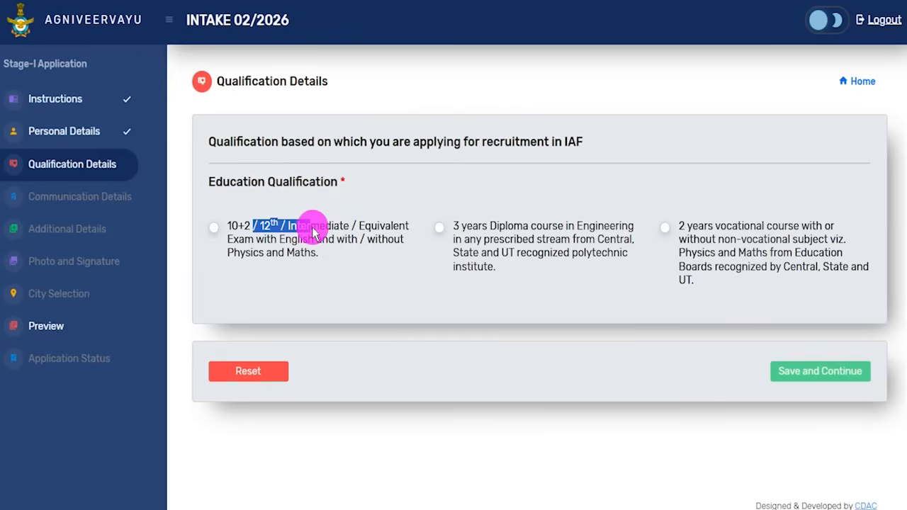
left_click(268, 244)
left_click_drag(291, 242, 328, 244)
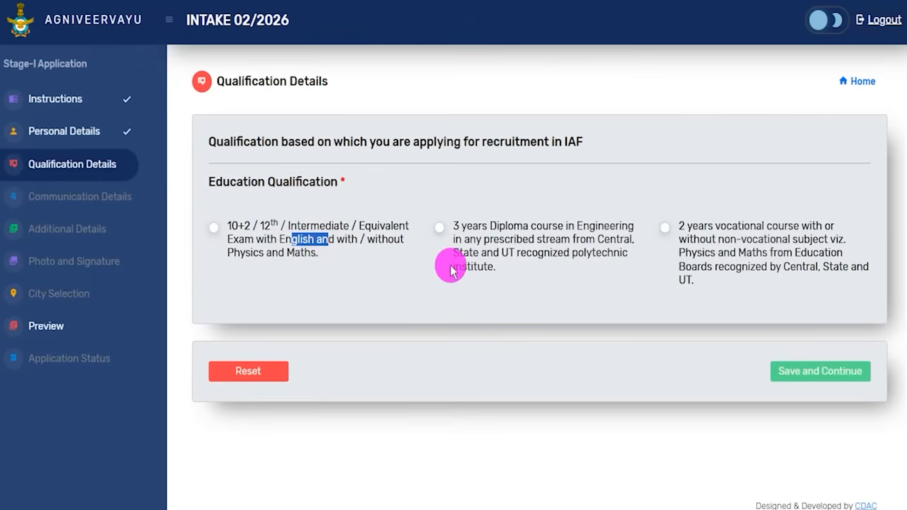
left_click_drag(462, 226, 553, 225)
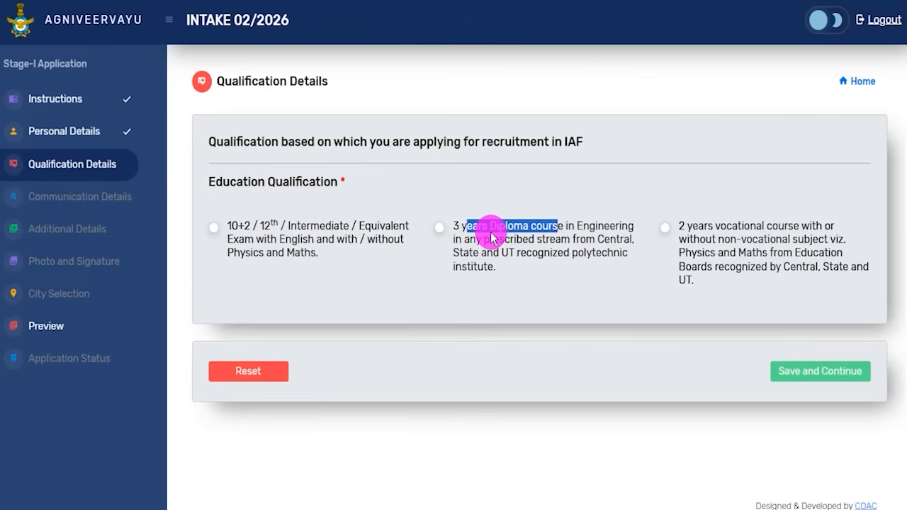
left_click_drag(691, 226, 784, 231)
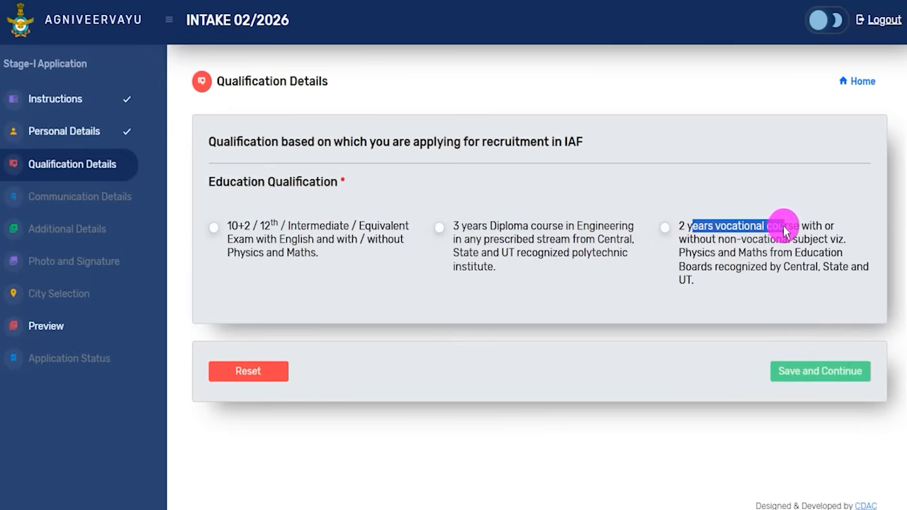
left_click(747, 246)
mouse_move(737, 241)
left_mouse_down()
mouse_move(808, 245)
mouse_move(713, 241)
mouse_move(737, 246)
left_mouse_up()
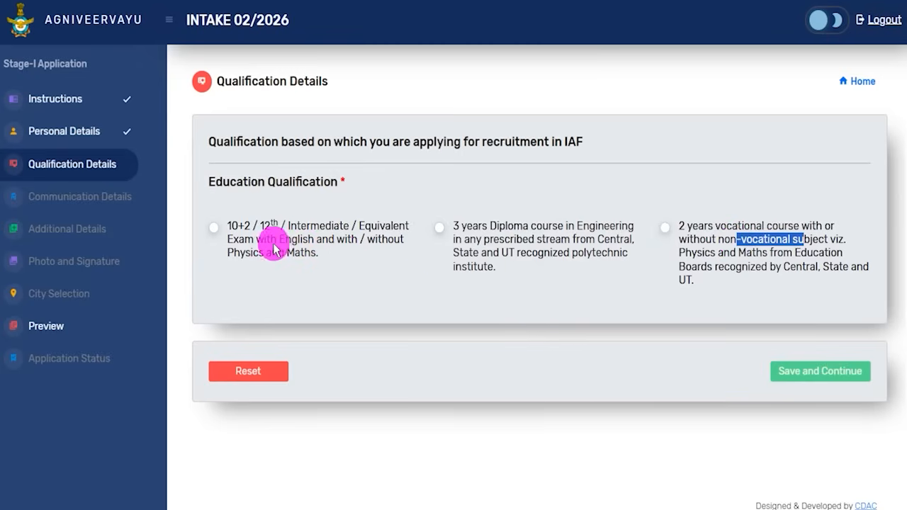
left_click(214, 228)
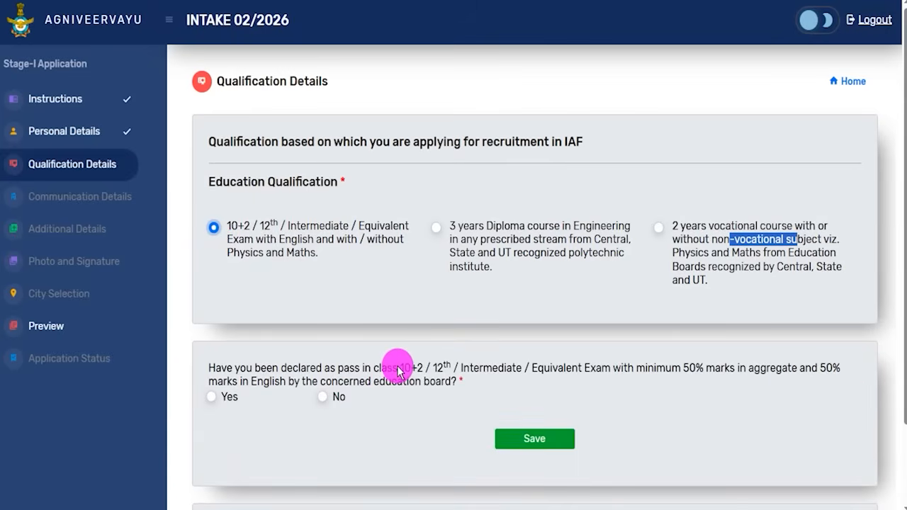
Step: Answer Yes to passing with 50% marks and Physics / Maths, with Science as stream
left_click_drag(364, 368, 688, 372)
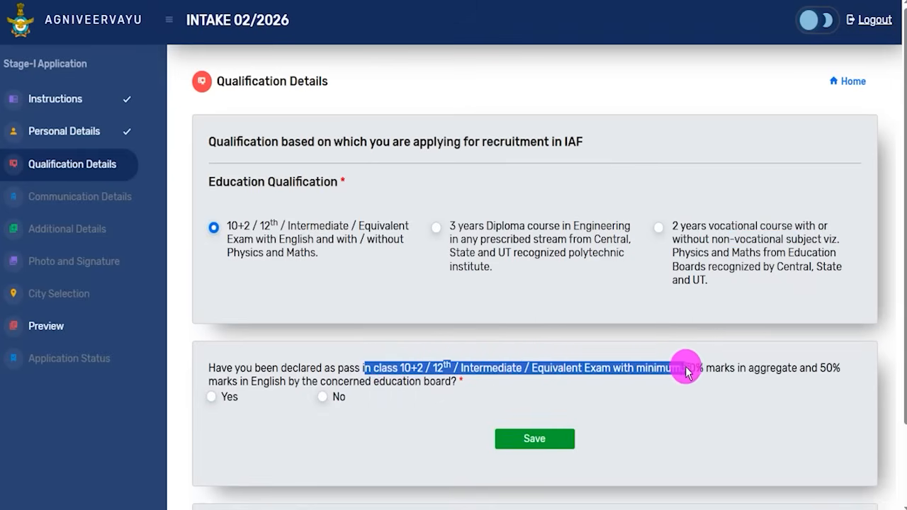
left_click(212, 398)
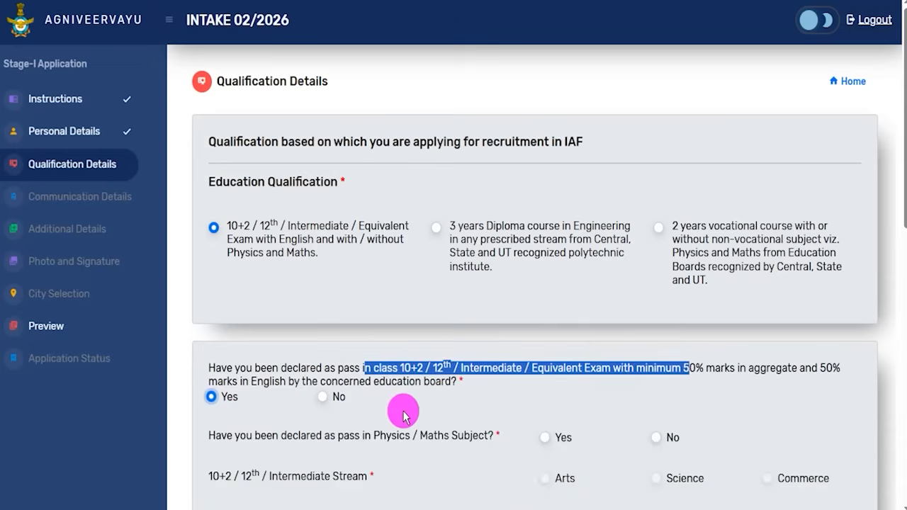
scroll(460, 354, "down", 2)
left_click(515, 300)
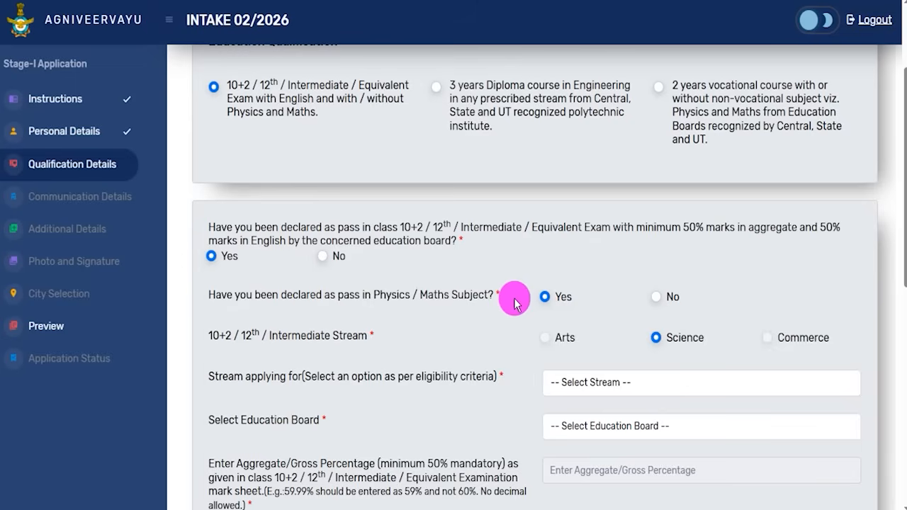
left_click_drag(233, 297, 445, 297)
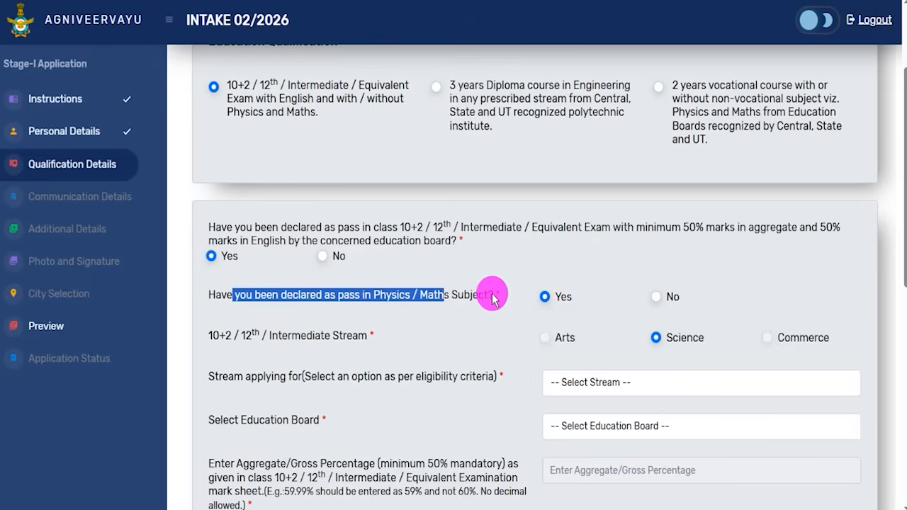
left_click(543, 298)
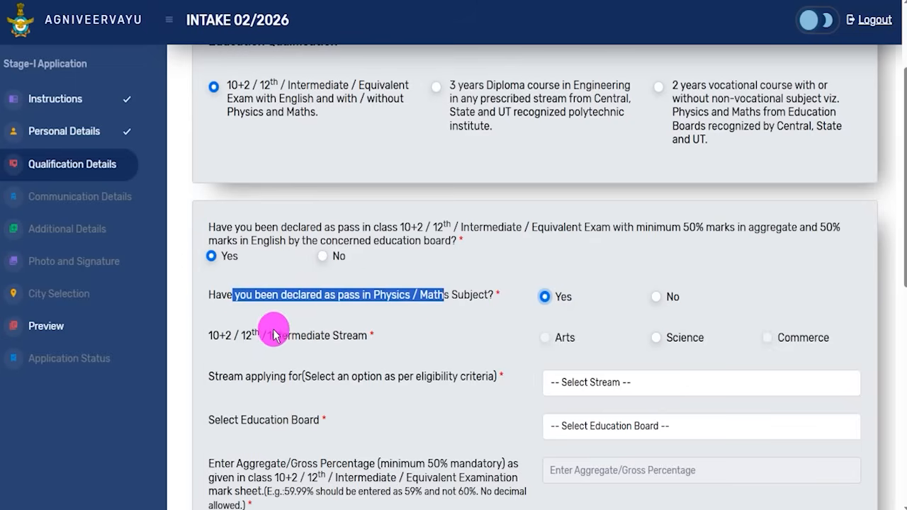
left_click_drag(231, 339, 353, 337)
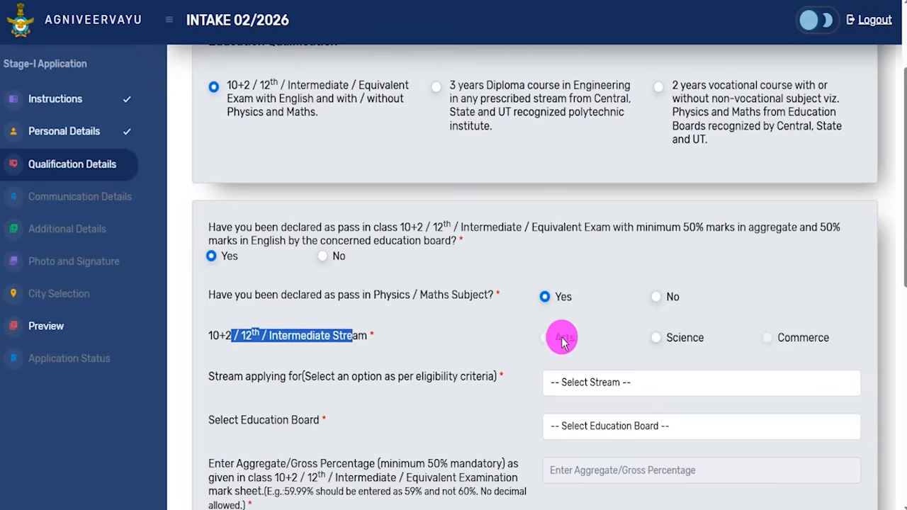
left_click(656, 338)
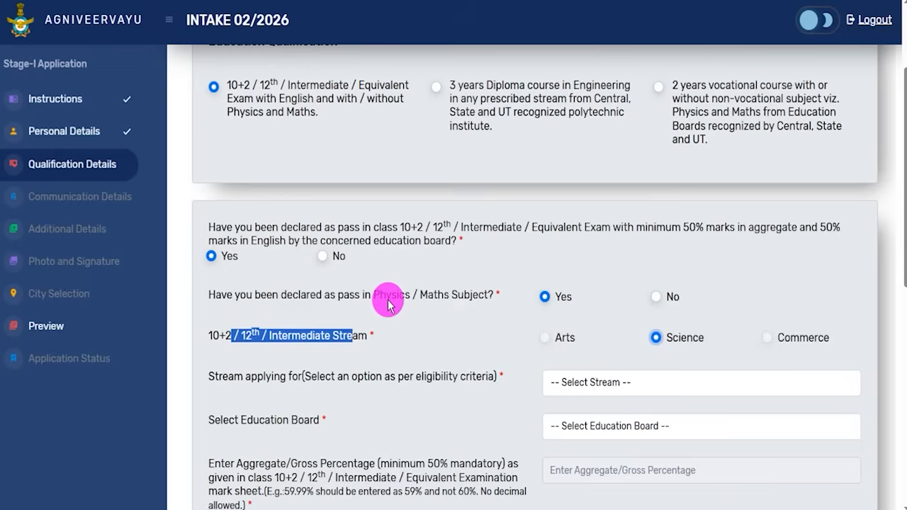
Step: Set the stream applying for to Science Subjects and the education board to CBSE
left_click(553, 383)
left_click(553, 398)
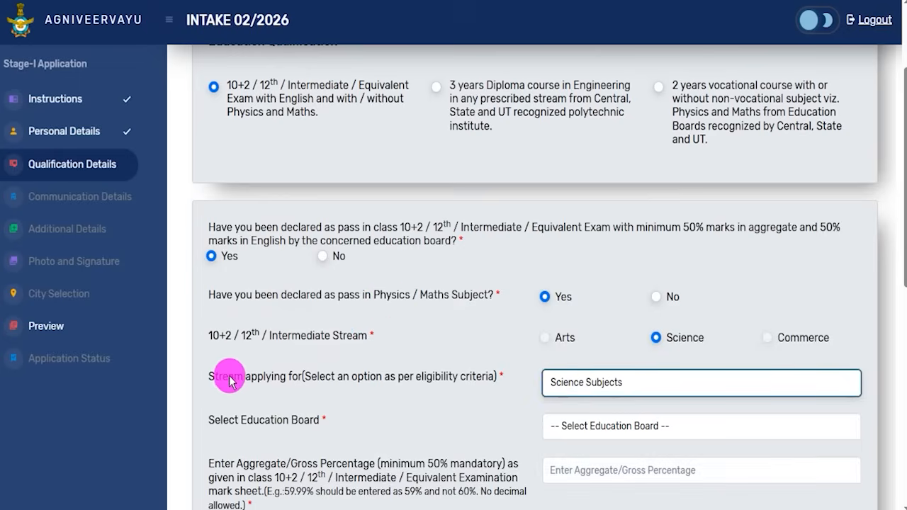
left_click_drag(223, 381, 561, 385)
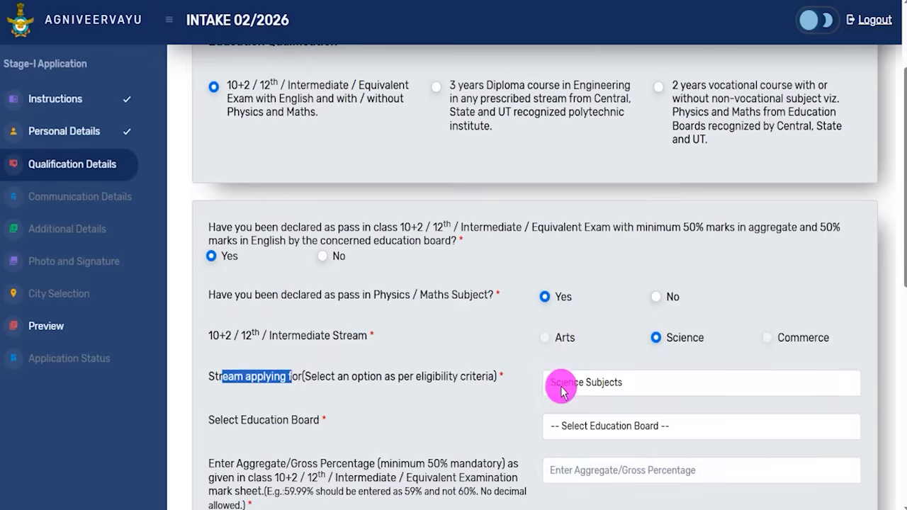
left_click(570, 383)
left_click(577, 424)
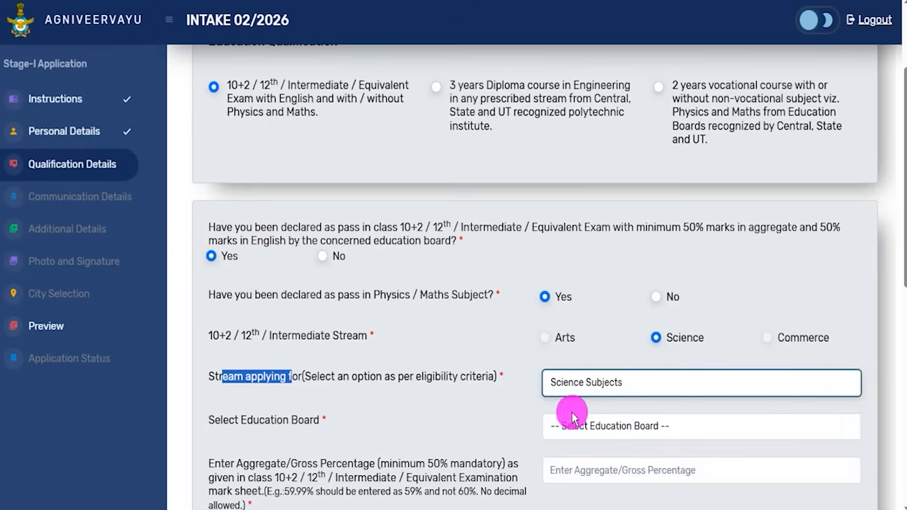
left_click(216, 423)
left_click_drag(223, 426, 291, 424)
left_click(573, 426)
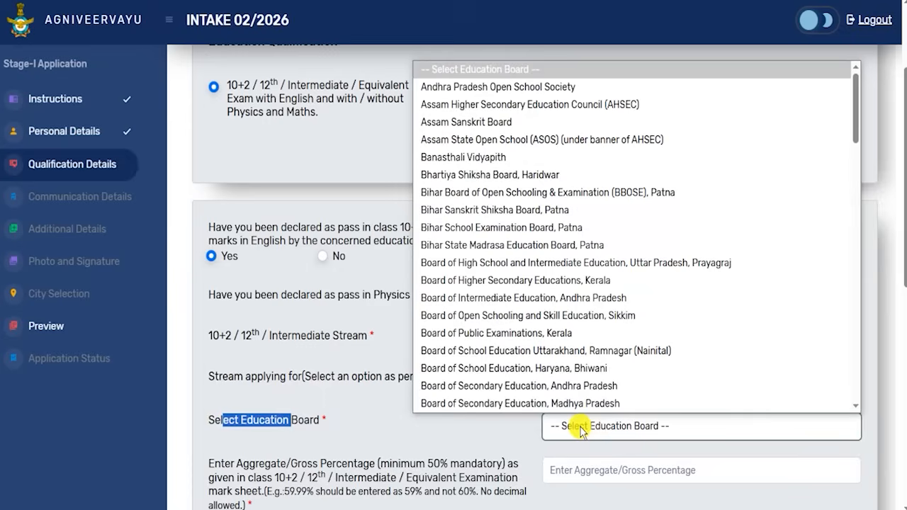
key("c")
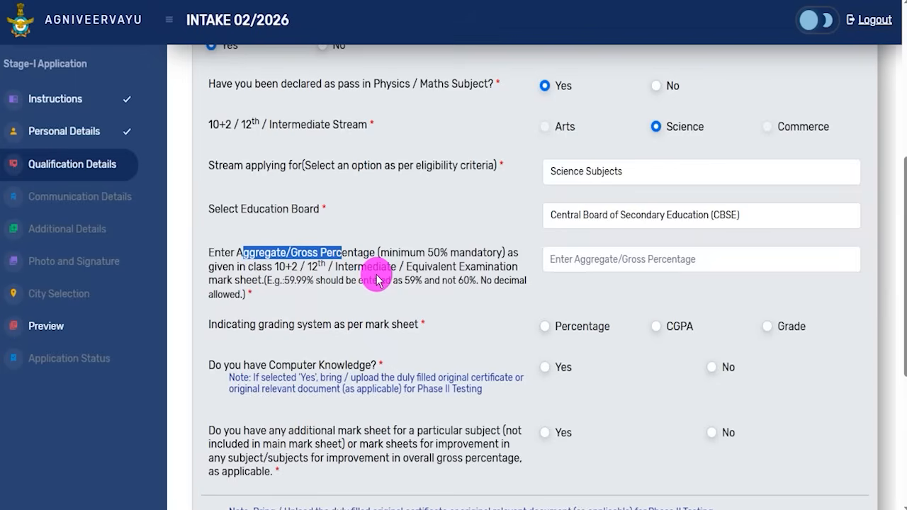
Step: Enter an aggregate of 80 and choose Percentage as the grading system
left_click(372, 273)
left_click_drag(320, 253, 393, 254)
left_click(589, 268)
type("80")
key("BackSpace")
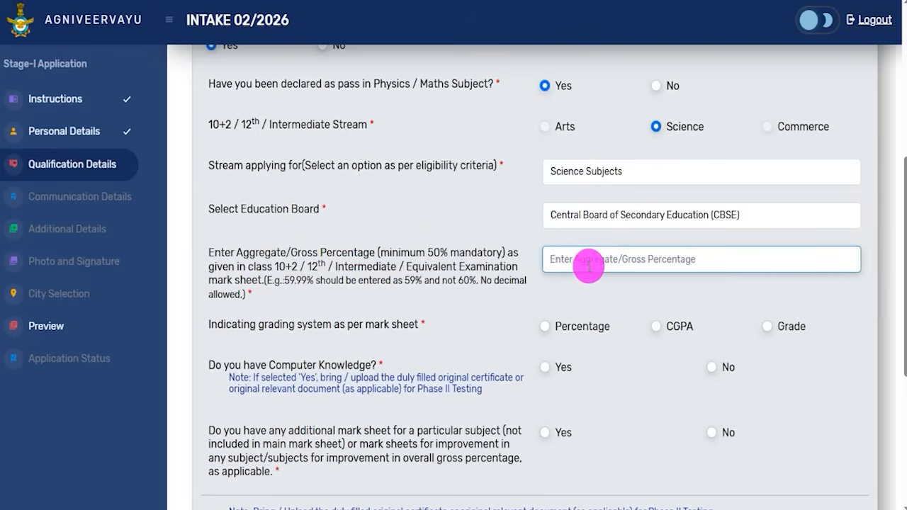
type("80")
left_click(395, 332)
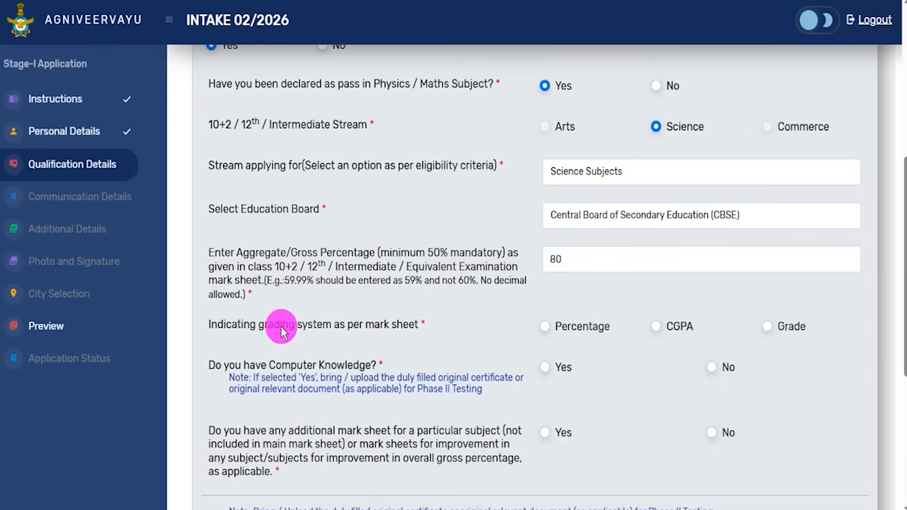
left_click_drag(221, 324, 391, 326)
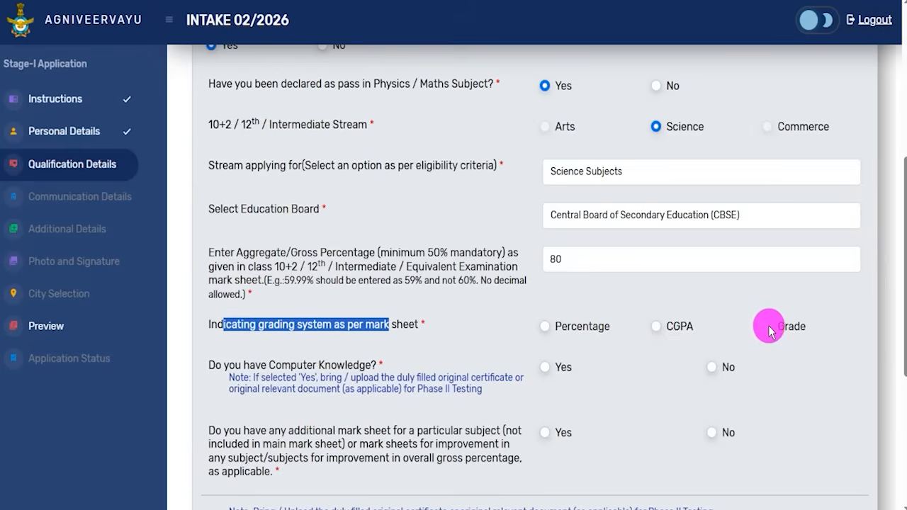
left_click(545, 327)
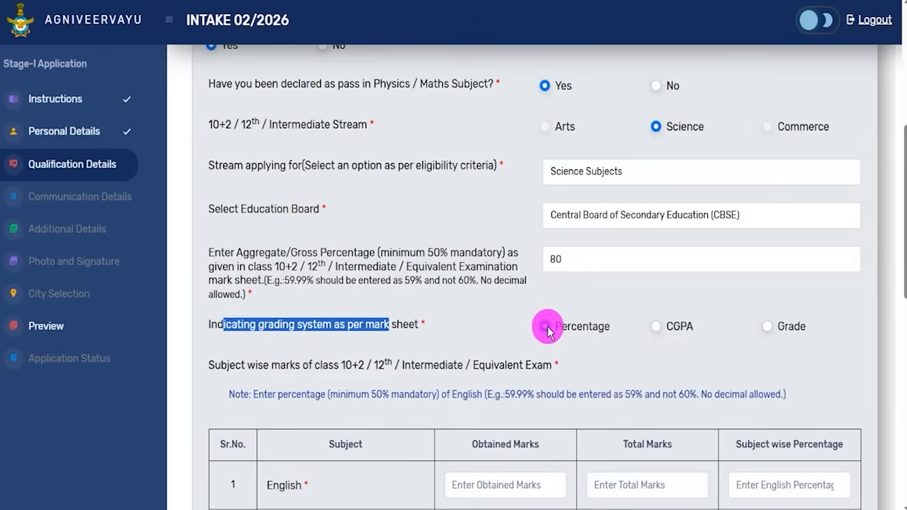
Step: Enter English marks as 80 out of 100, giving 80 percent
scroll(470, 395, "down", 2)
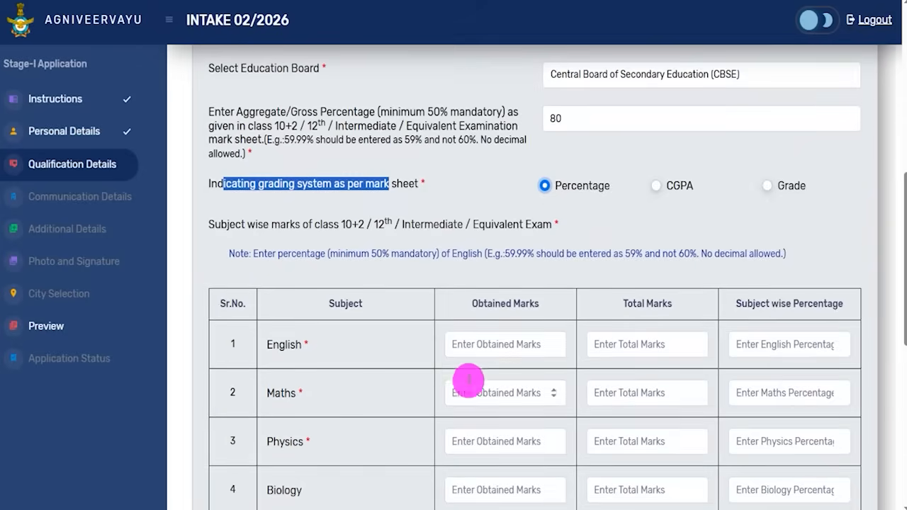
left_click_drag(280, 344, 351, 347)
left_click(483, 344)
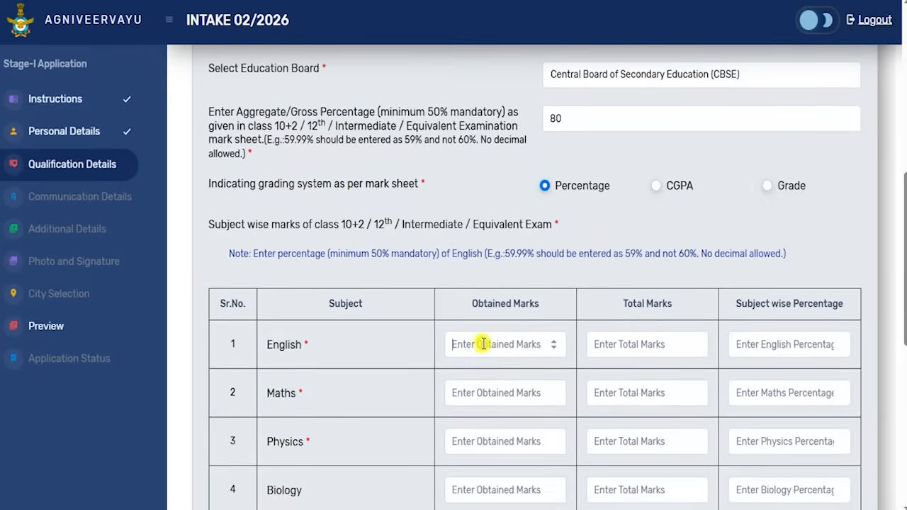
type("80")
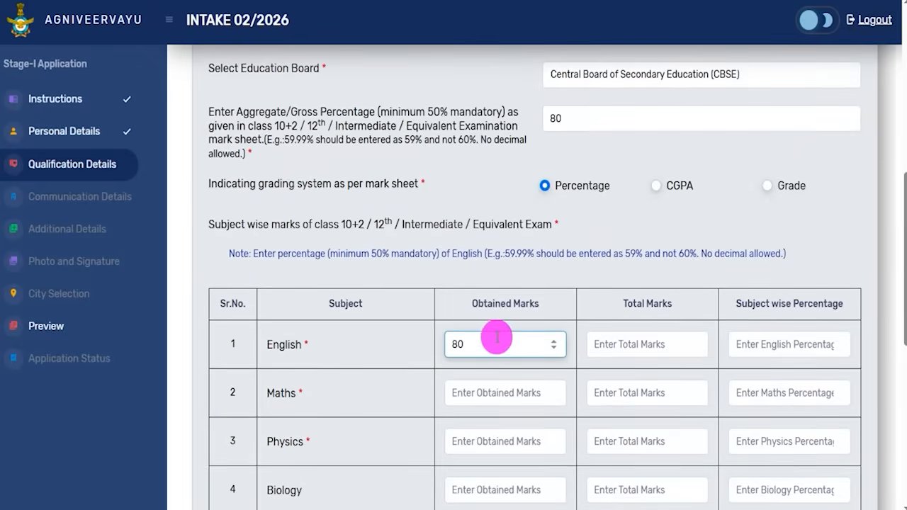
left_click(612, 345)
type("7")
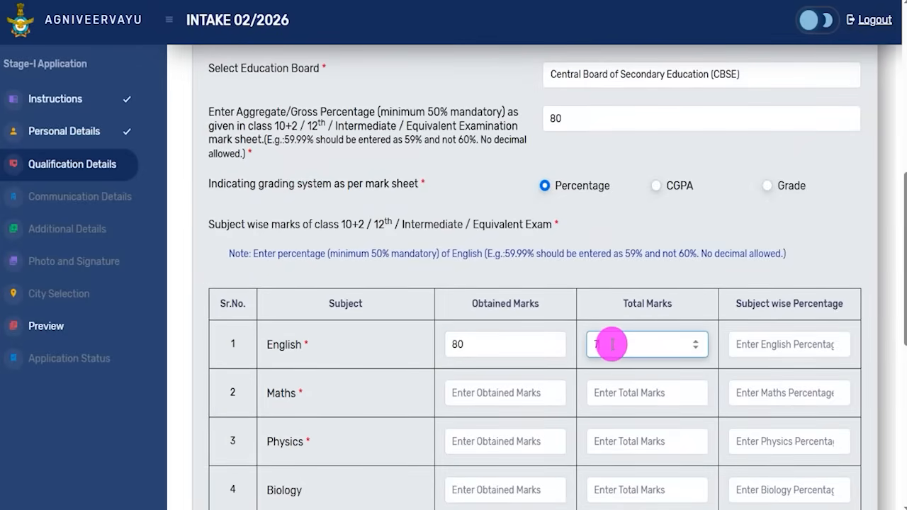
left_click(722, 369)
left_click(760, 345)
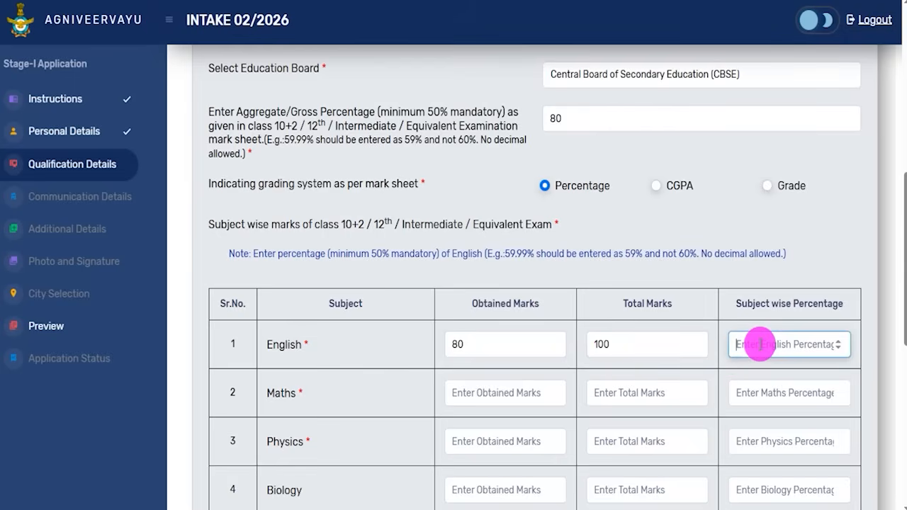
type("80")
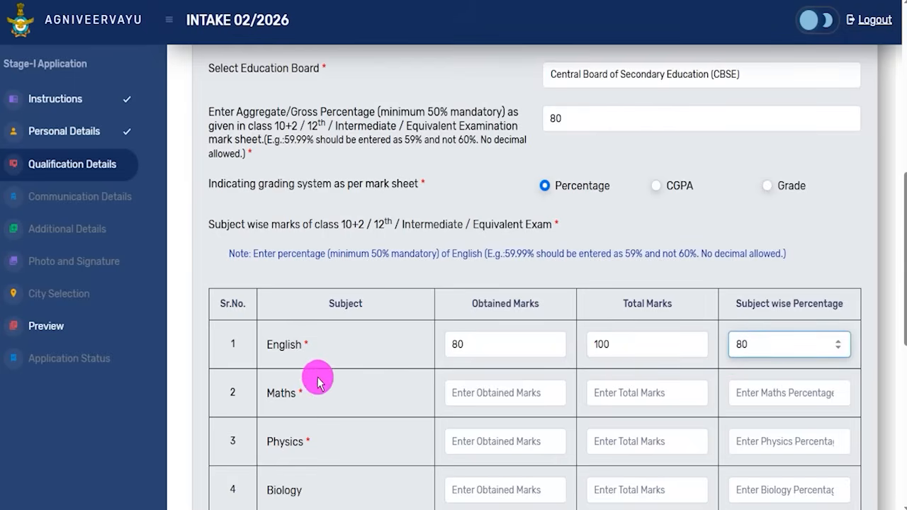
Step: Fill Maths as 75 out of 100 and leave the Physics and Biology rows empty
left_click(450, 392)
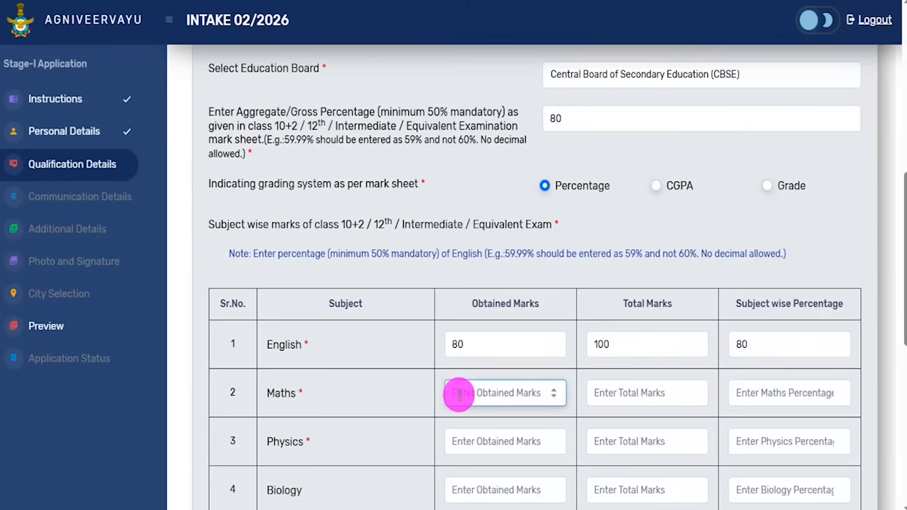
left_click(638, 395)
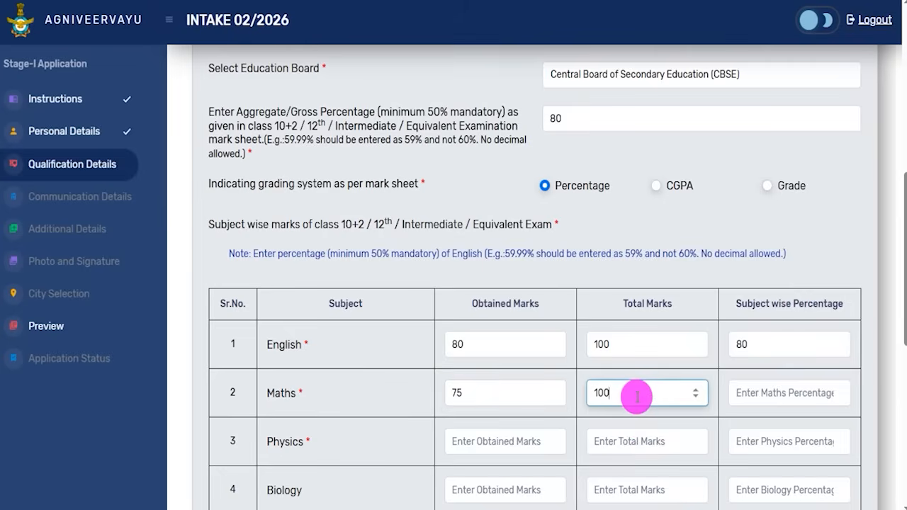
left_click(756, 391)
scroll(359, 389, "down", 1)
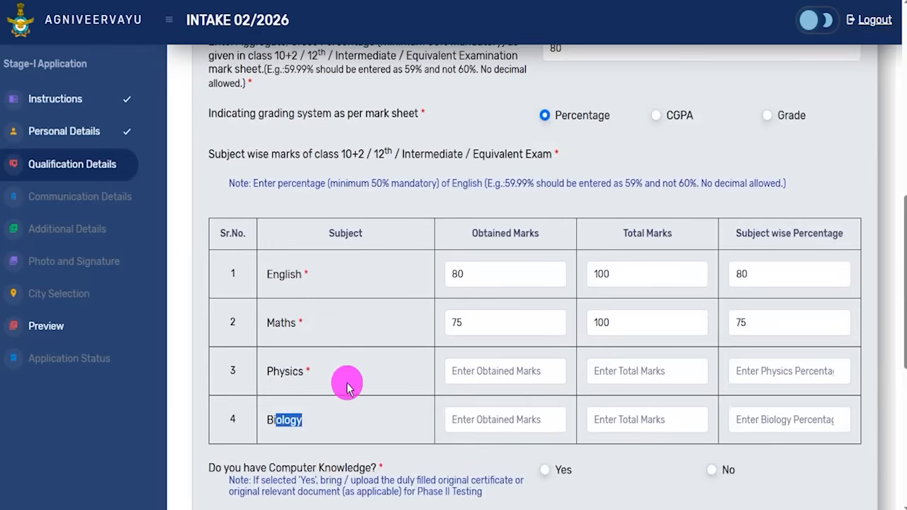
double_click(286, 372)
left_click(459, 373)
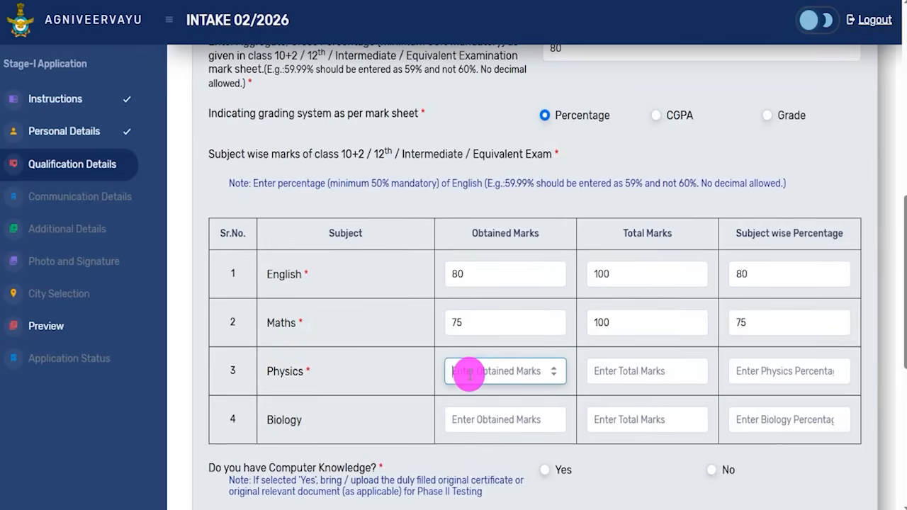
double_click(283, 421)
left_click(476, 424)
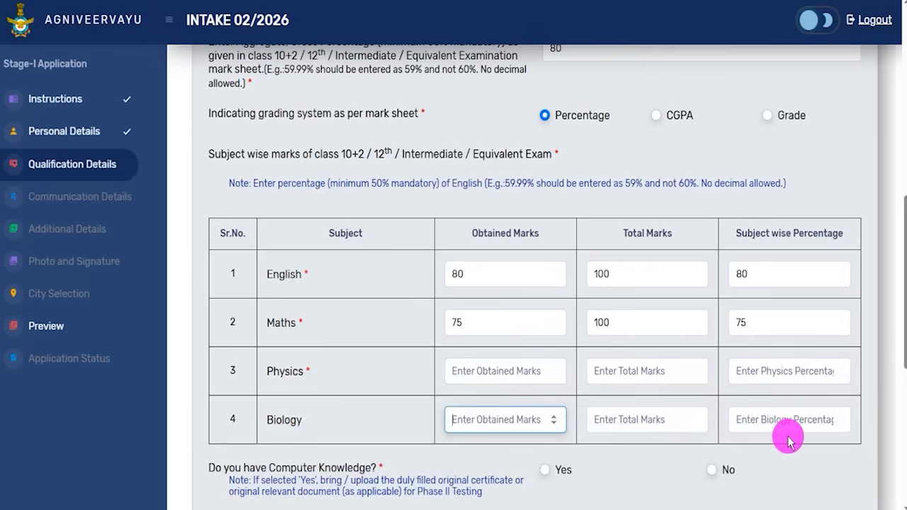
left_click(306, 279)
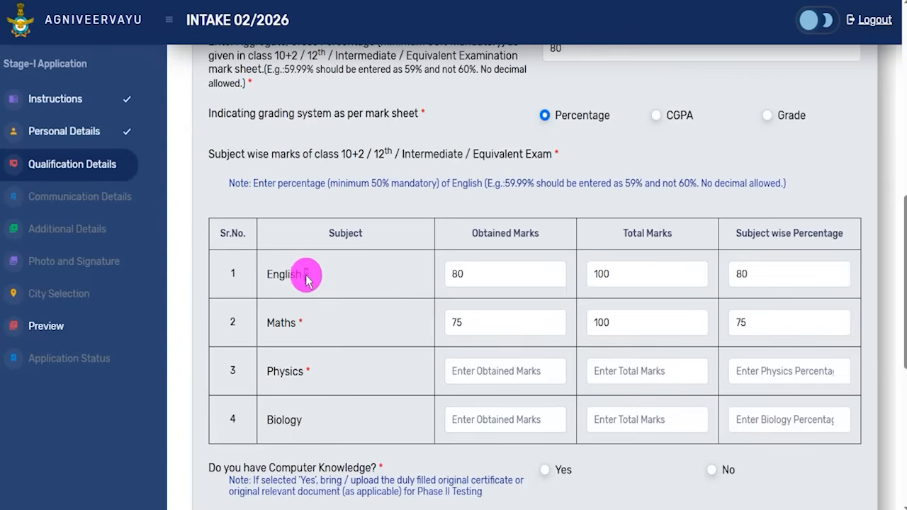
double_click(301, 323)
double_click(307, 371)
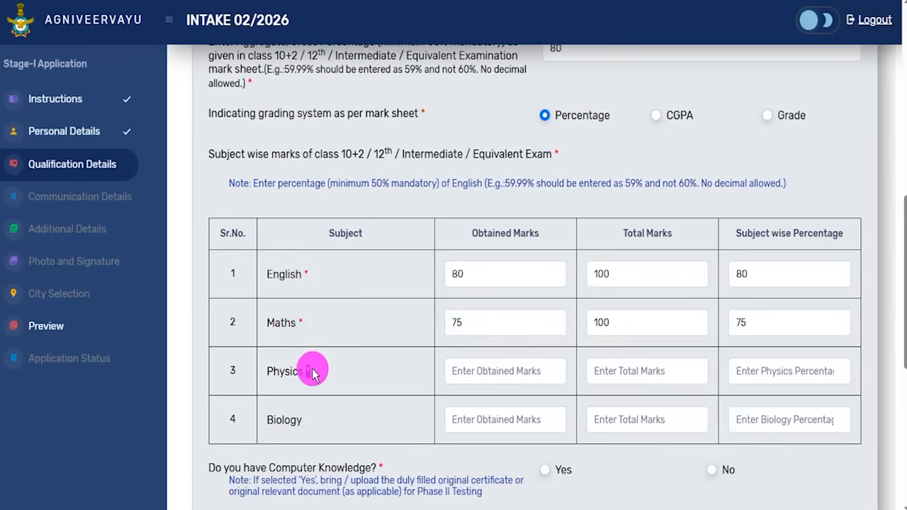
left_click(302, 430)
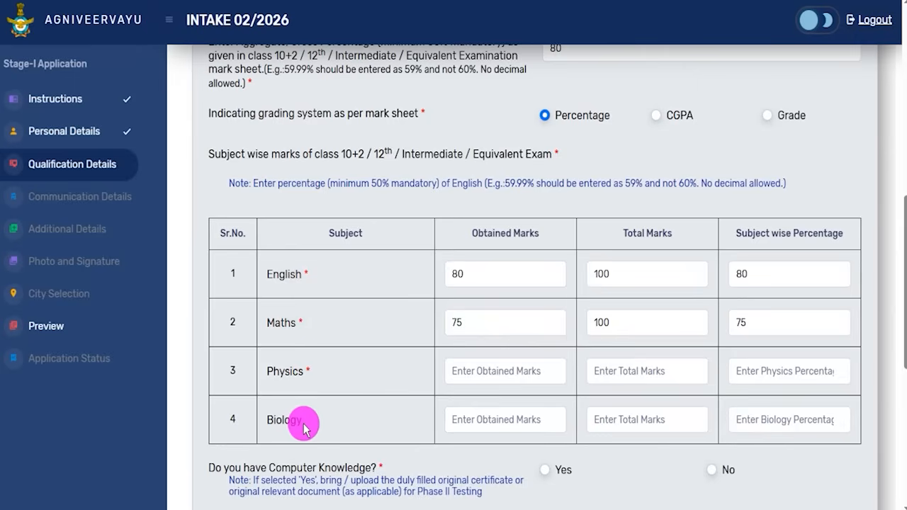
Step: Answer No to the Computer Knowledge question
scroll(301, 419, "down", 2)
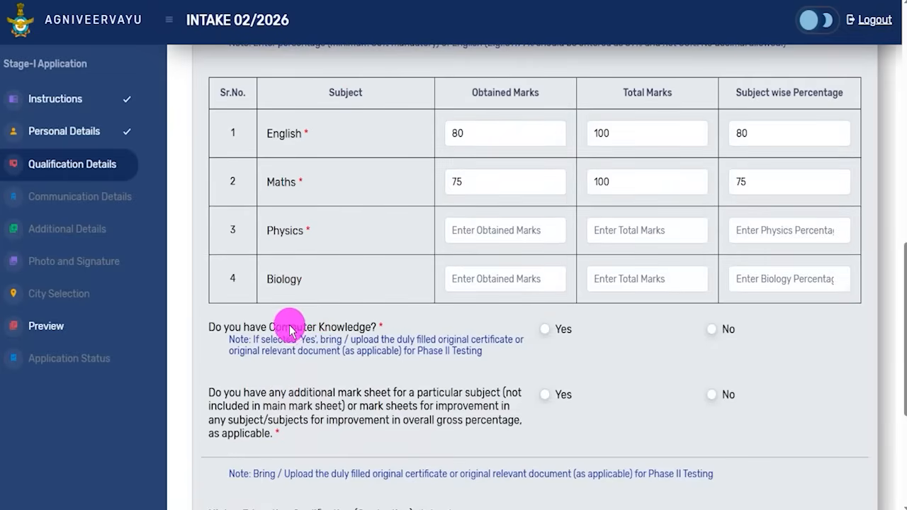
left_click_drag(241, 332, 332, 330)
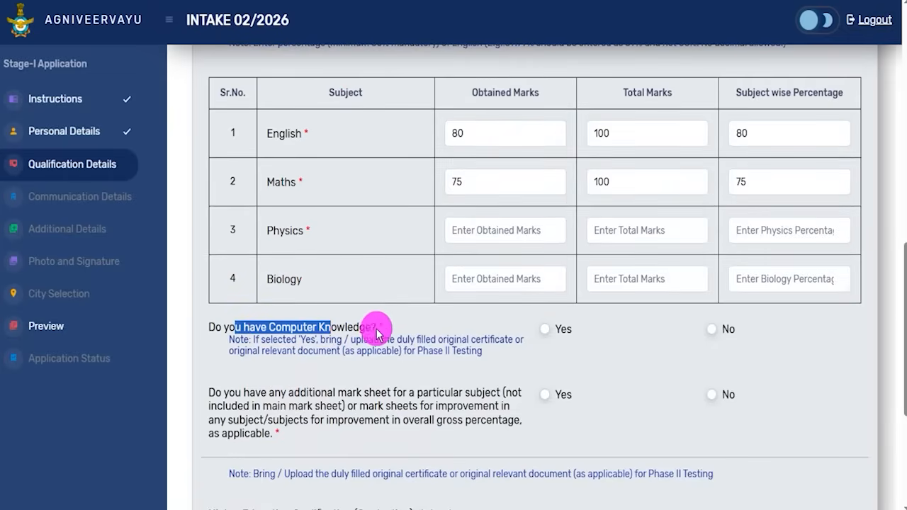
left_click(545, 330)
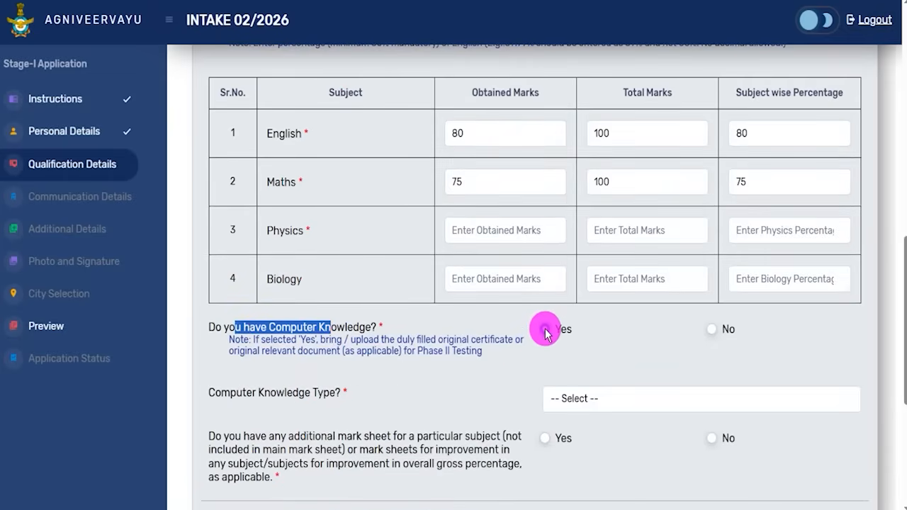
left_click(585, 403)
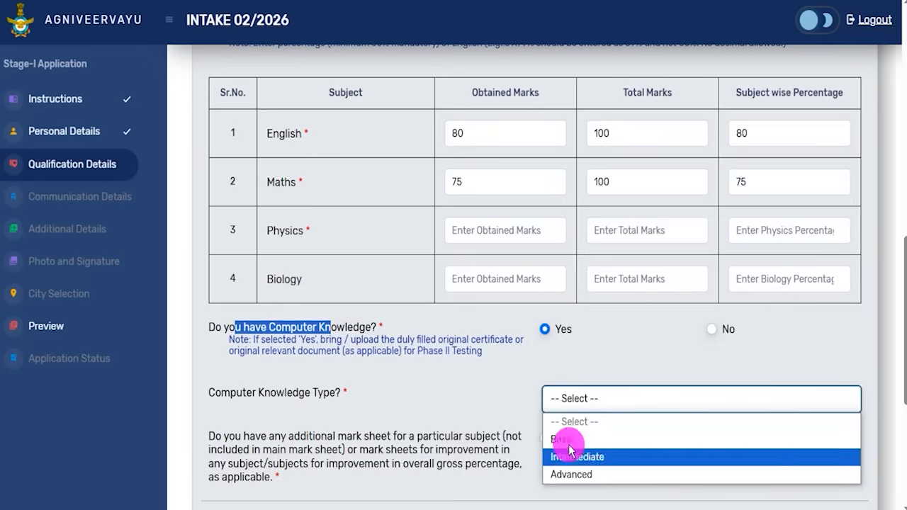
left_click(711, 330)
left_click(712, 330)
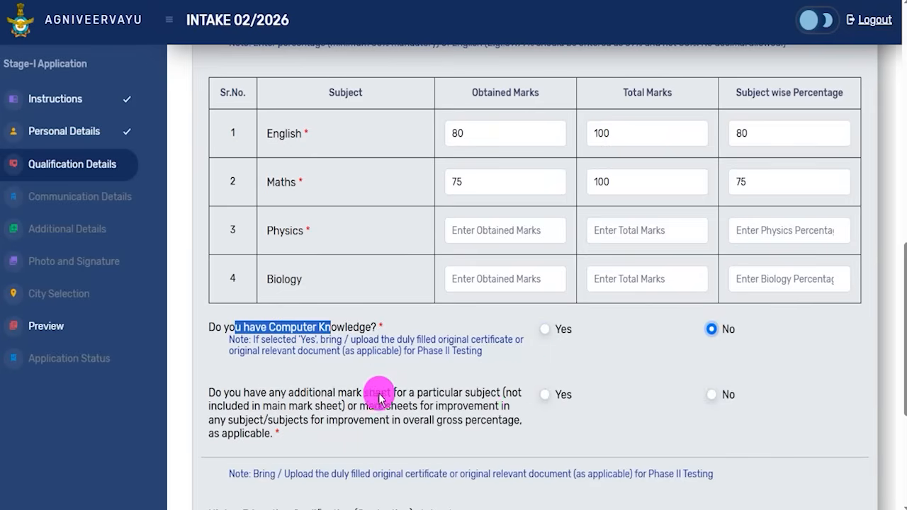
Step: Answer No to the additional mark sheet question
left_click_drag(215, 398, 465, 395)
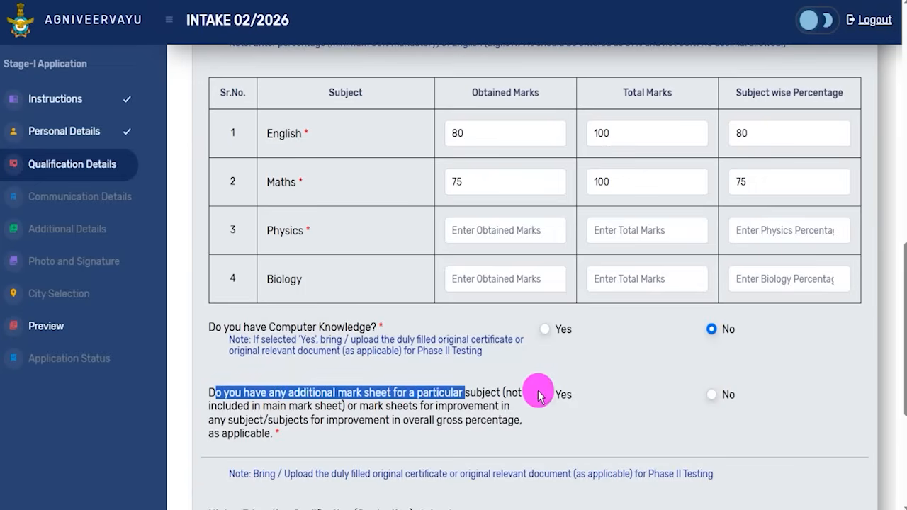
left_click(544, 394)
left_click(713, 394)
scroll(557, 374, "down", 1)
Step: Mark graduation Completed, type Engineering, stream Mechanical, and save the answers
scroll(422, 395, "down", 2)
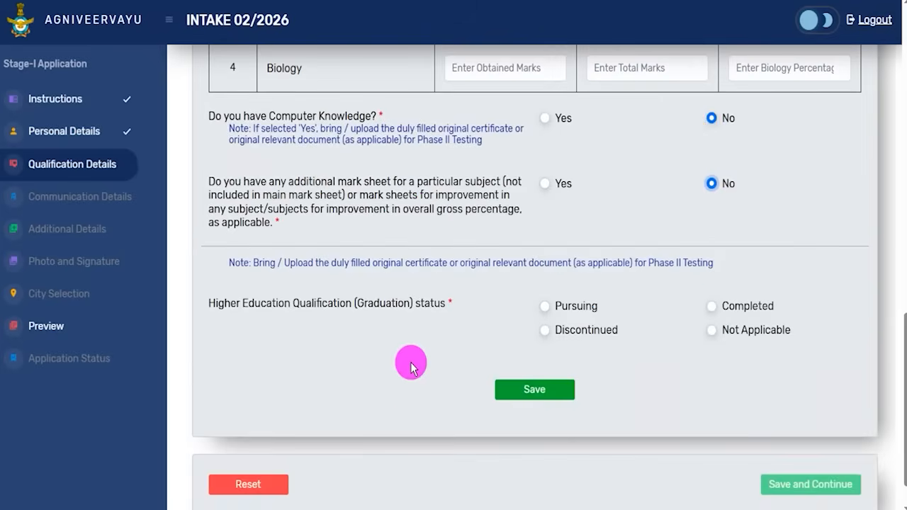
left_click_drag(218, 304, 433, 305)
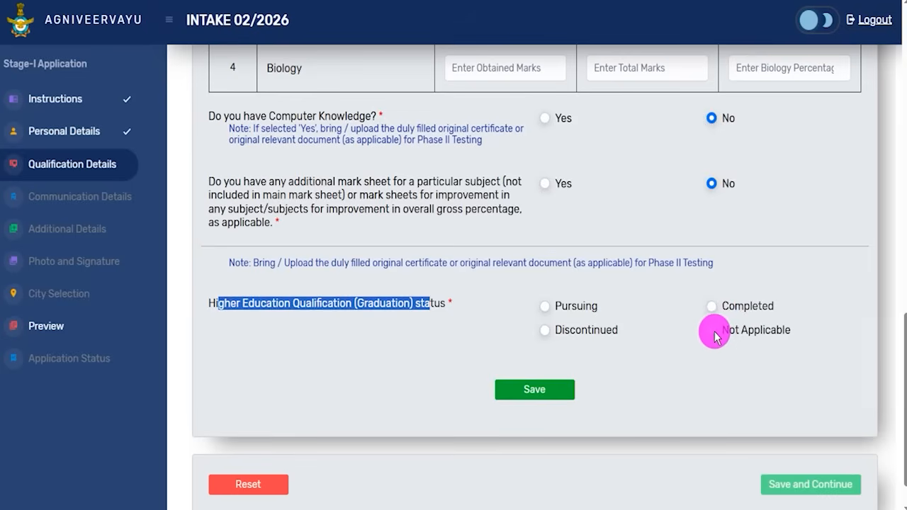
left_click(711, 306)
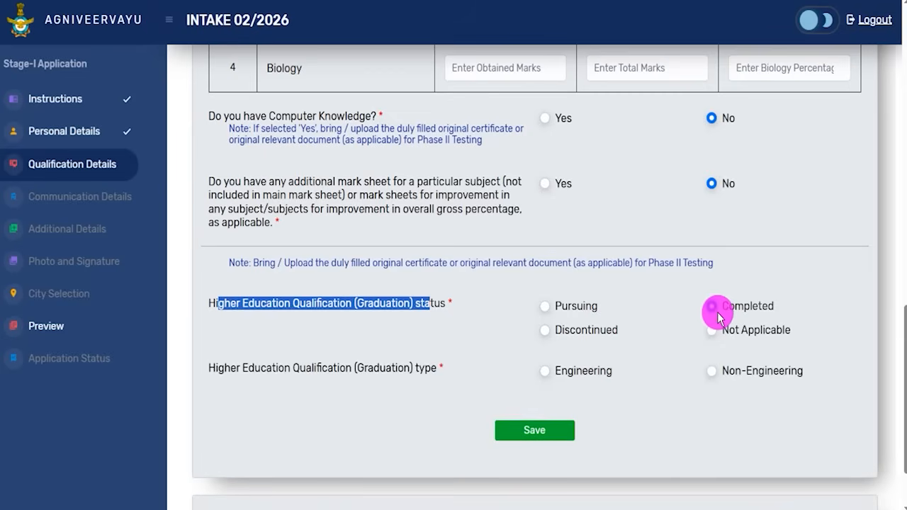
left_click_drag(236, 368, 333, 369)
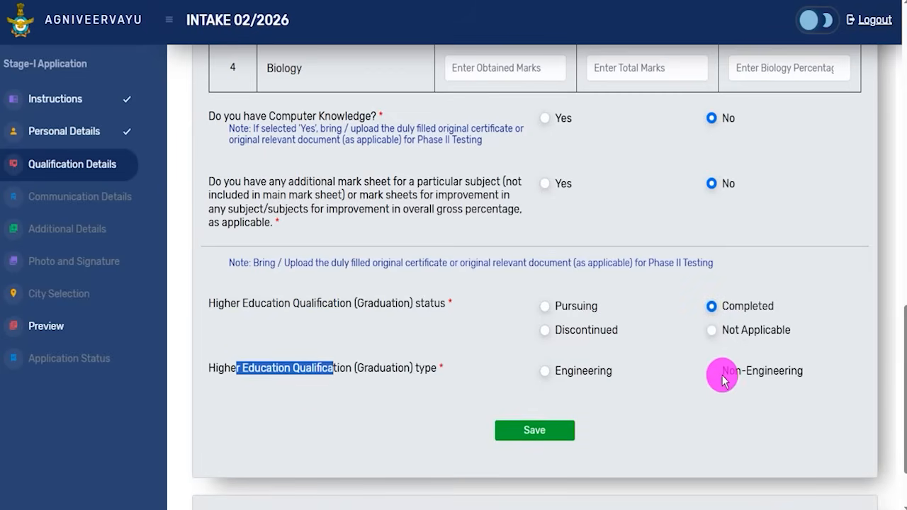
left_click(542, 371)
left_click_drag(241, 411, 317, 415)
left_click(544, 412)
scroll(538, 397, "down", 2)
left_click(535, 345)
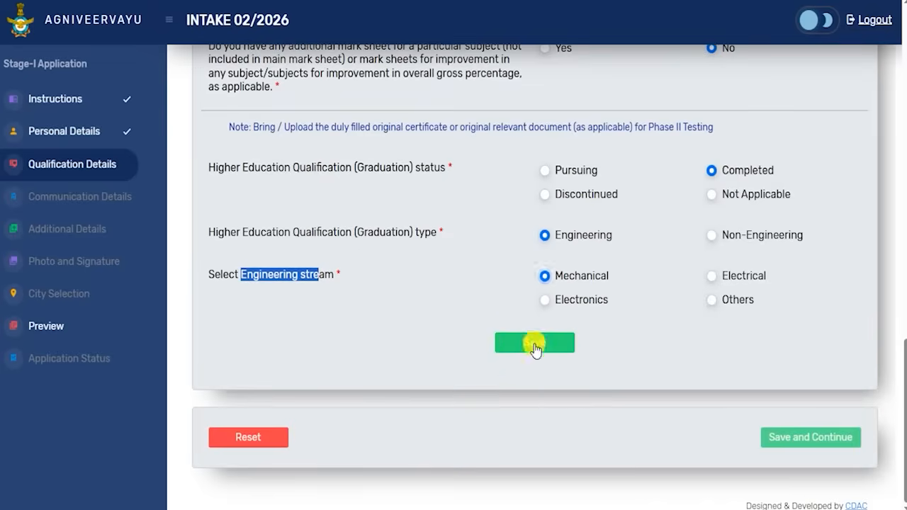
left_click_drag(227, 255, 332, 243)
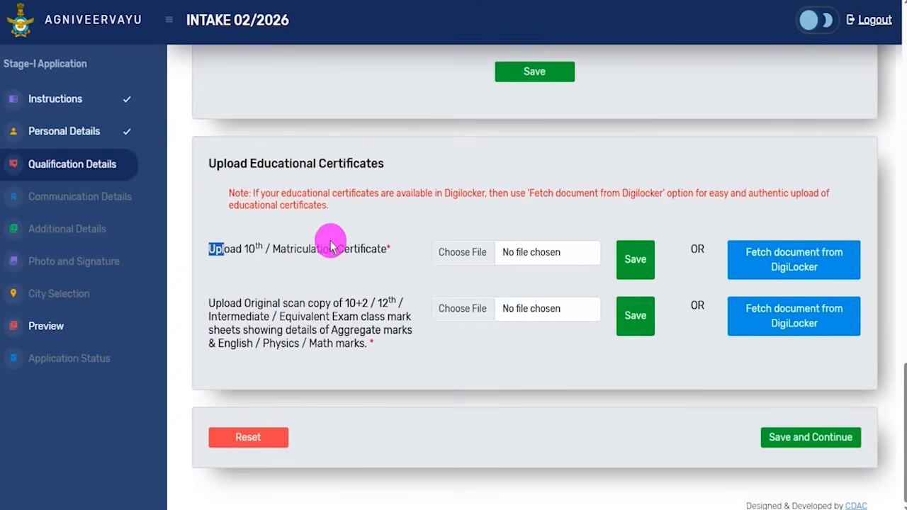
left_click_drag(224, 303, 349, 347)
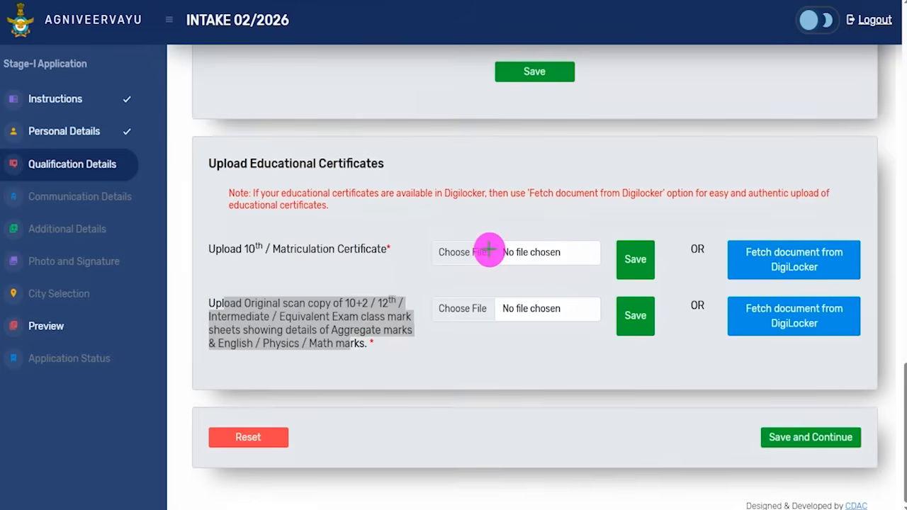
left_click_drag(490, 252, 512, 217)
left_click_drag(491, 304, 517, 280)
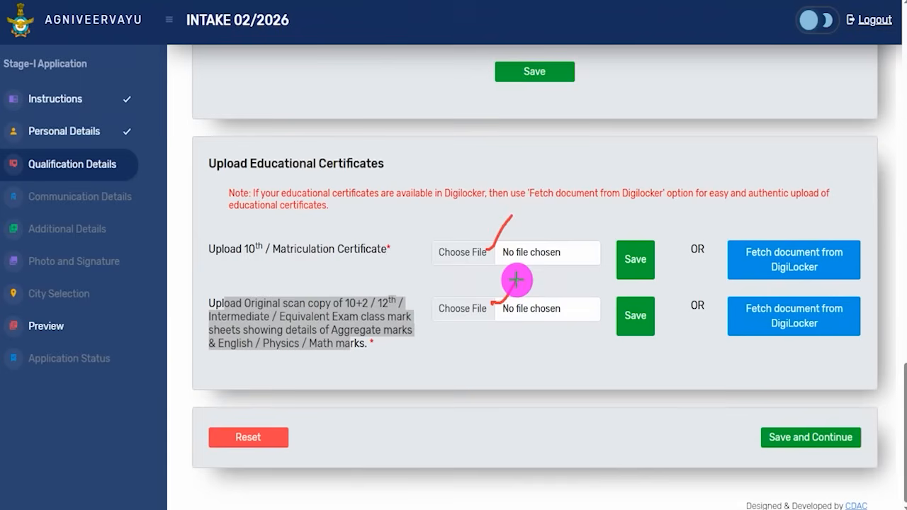
left_click_drag(486, 249, 517, 243)
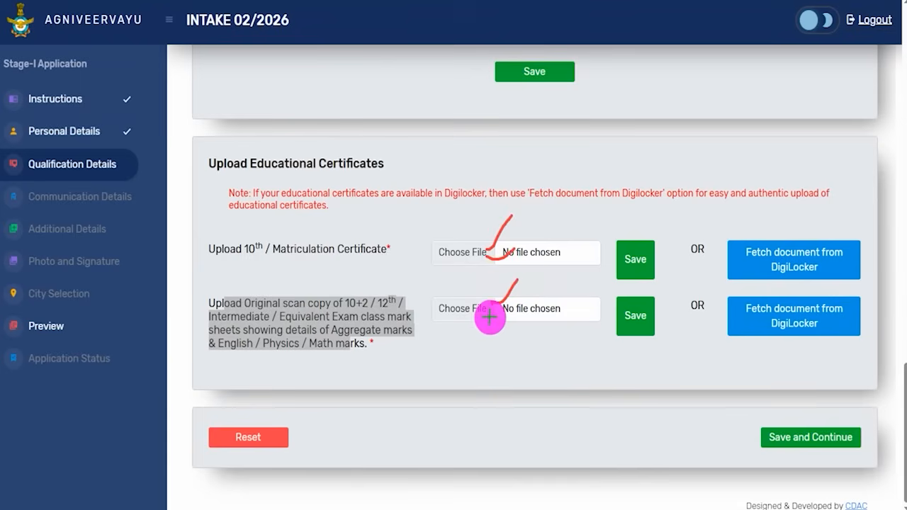
left_click_drag(490, 317, 516, 300)
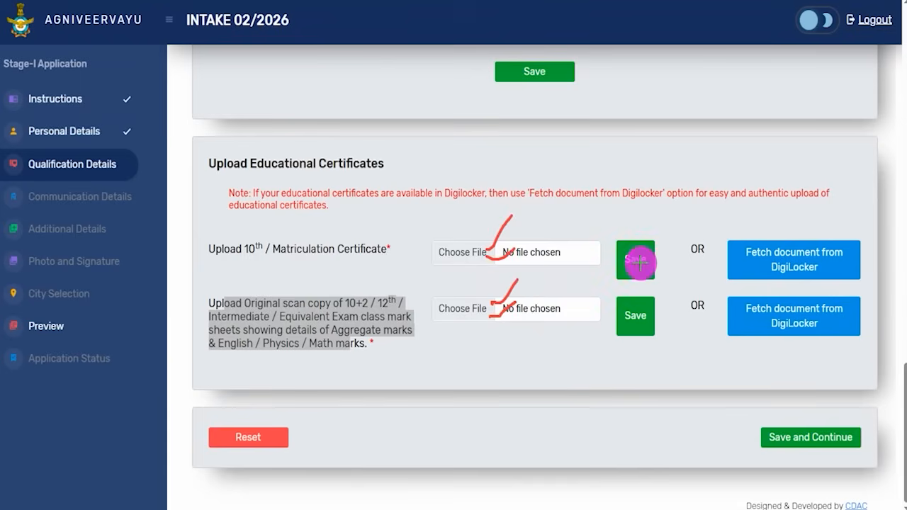
left_click_drag(652, 265, 677, 244)
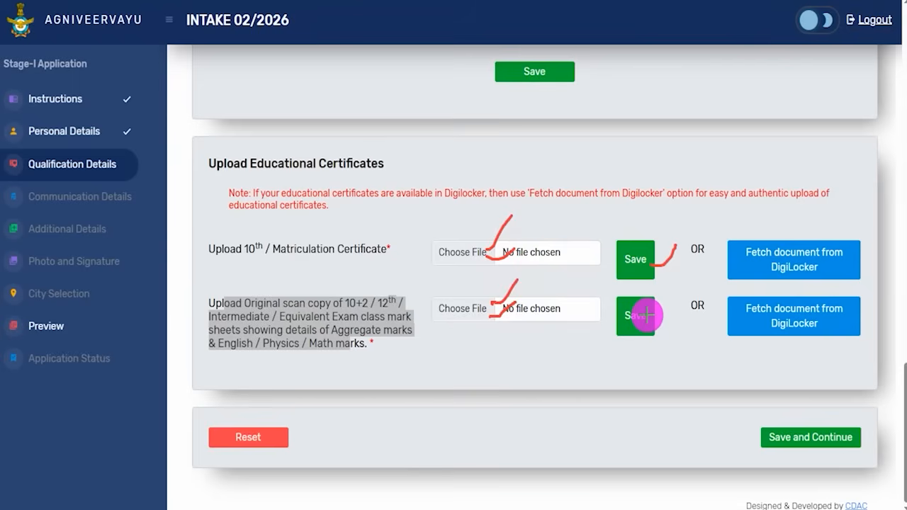
left_click_drag(647, 314, 670, 299)
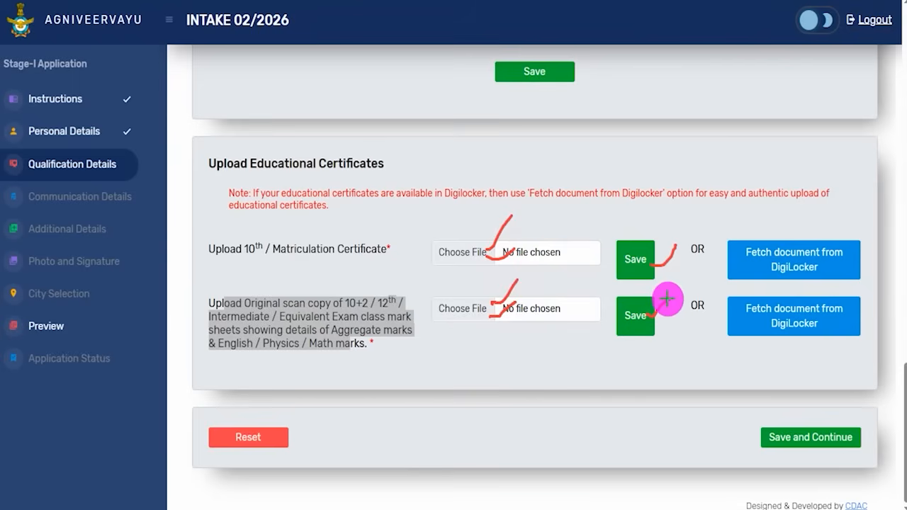
left_click_drag(841, 268, 865, 255)
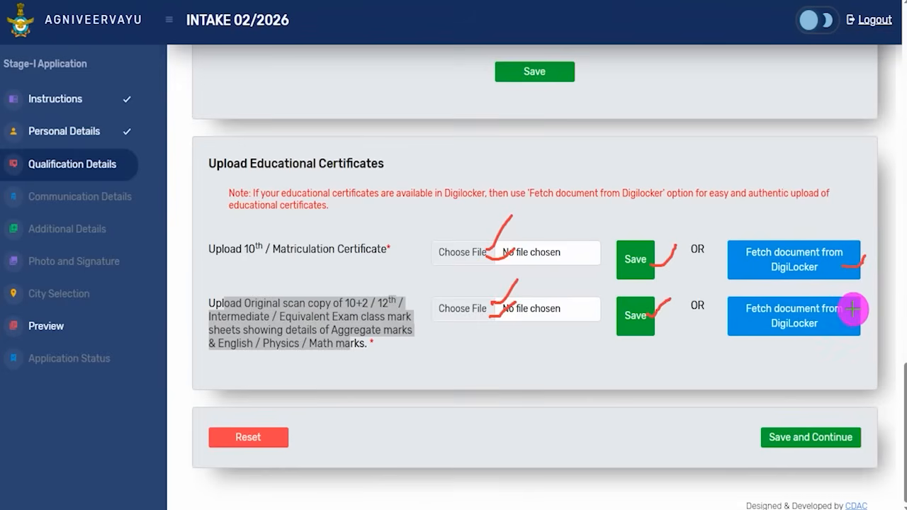
left_click_drag(850, 320, 873, 293)
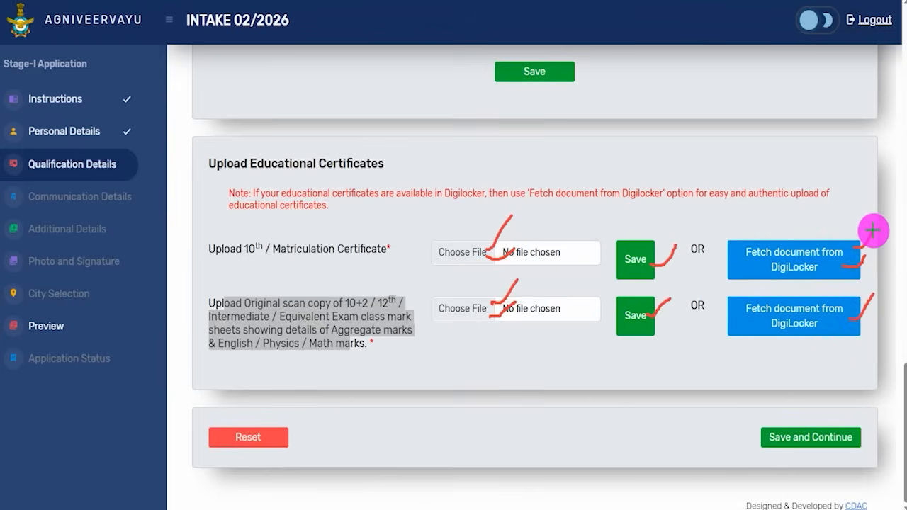
left_click_drag(739, 407, 878, 466)
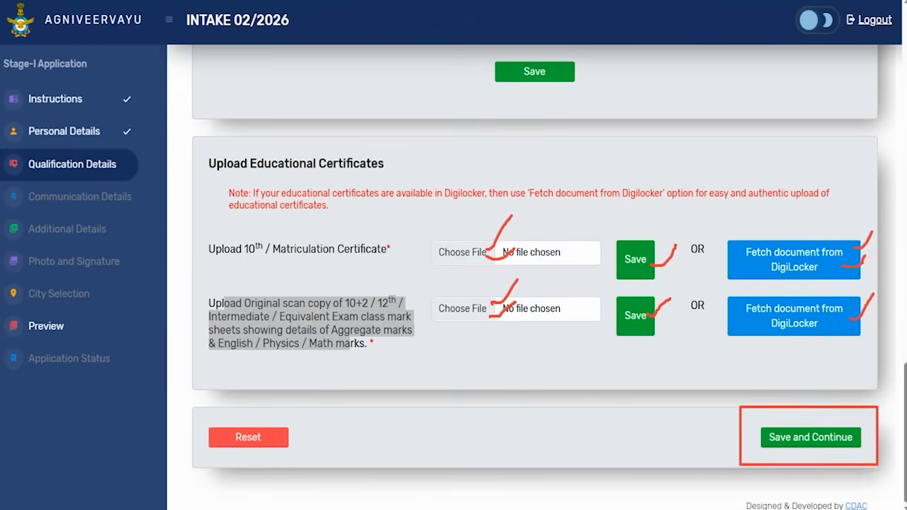
key("e")
mouse_move(734, 406)
left_mouse_down()
mouse_move(794, 415)
mouse_move(874, 461)
left_mouse_up()
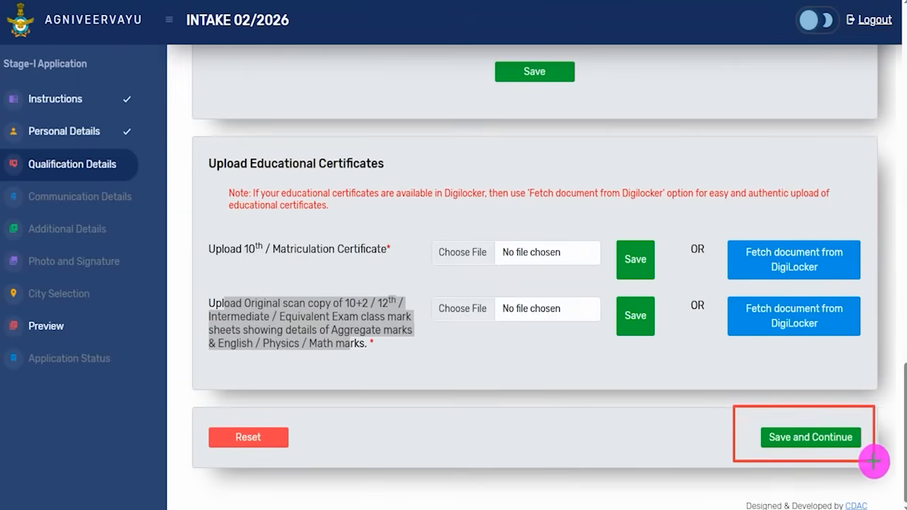
Step: Save the qualifications and review the Permanent Address and Aadhaar fields on Communication Details
left_click(811, 437)
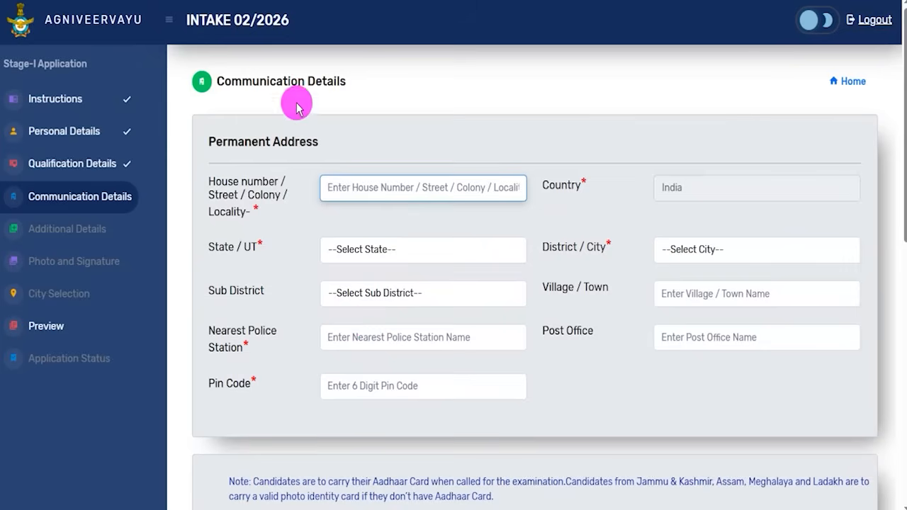
left_click_drag(242, 81, 315, 76)
left_click_drag(223, 142, 319, 142)
scroll(383, 365, "down", 3)
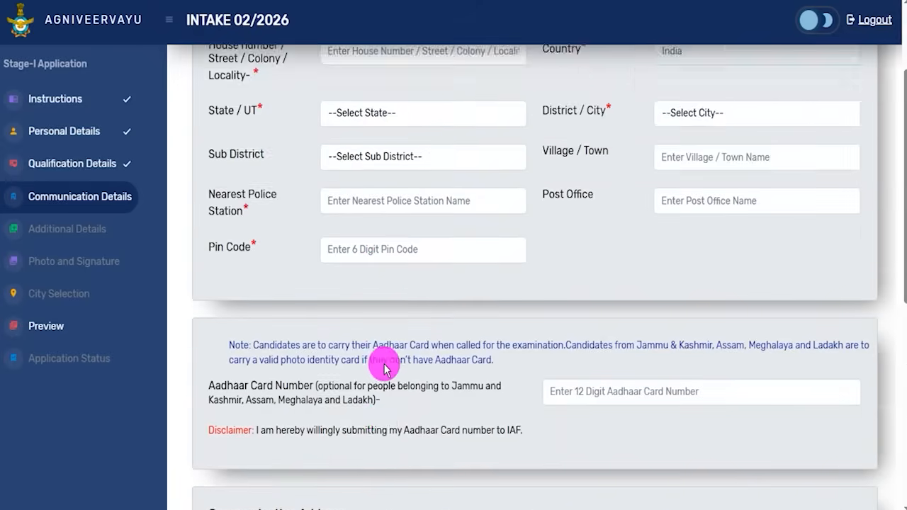
left_click_drag(228, 315, 344, 312)
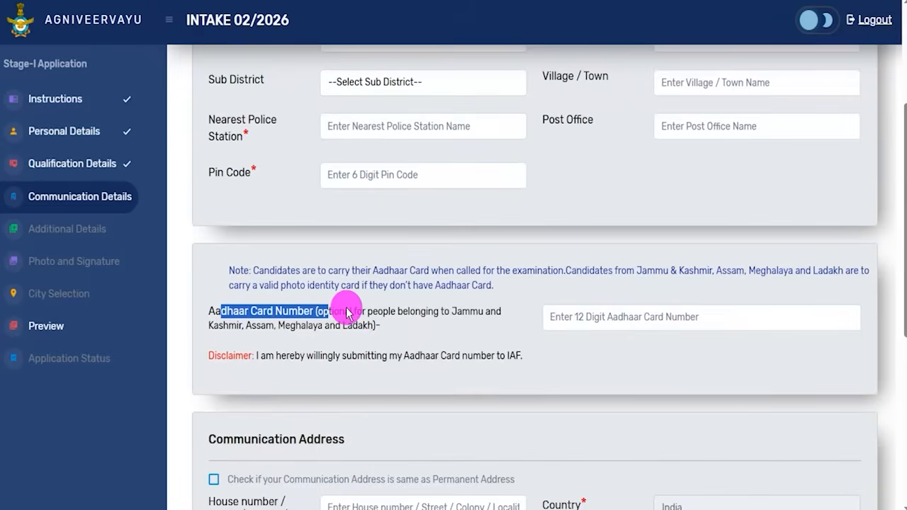
left_click(594, 316)
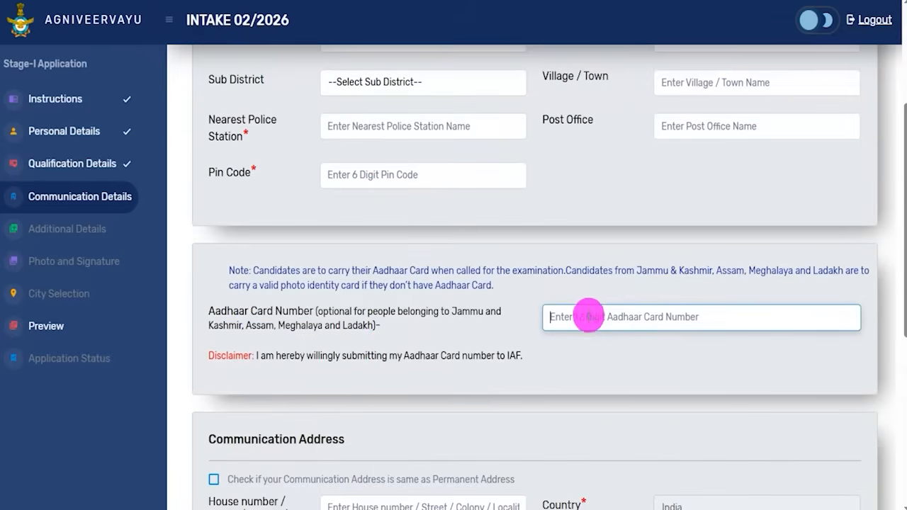
Step: Tick 'Communication Address is same as Permanent Address', ending with it checked
scroll(405, 344, "down", 2)
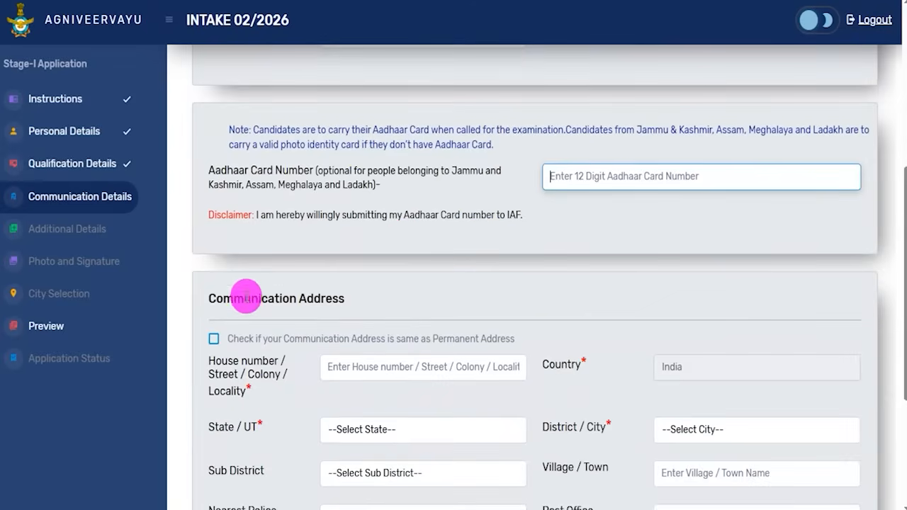
left_click_drag(245, 296, 328, 294)
left_click(340, 342)
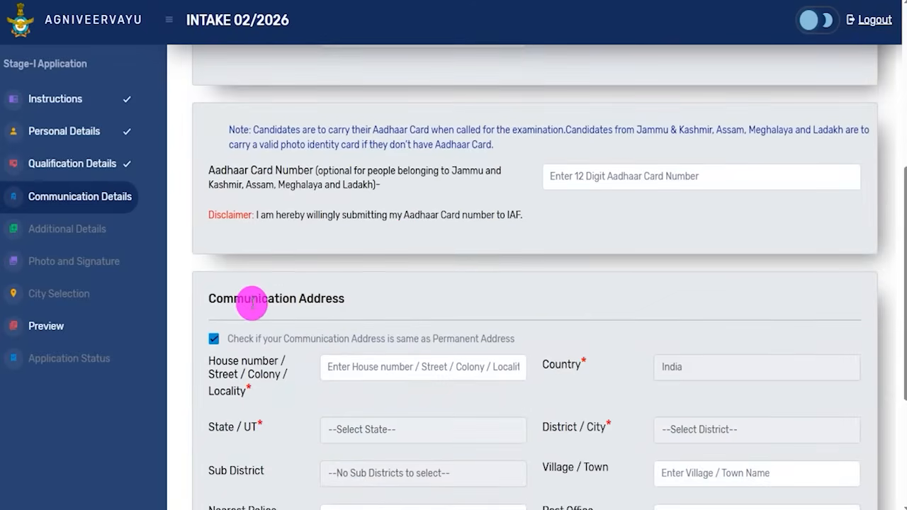
left_click_drag(236, 298, 267, 301)
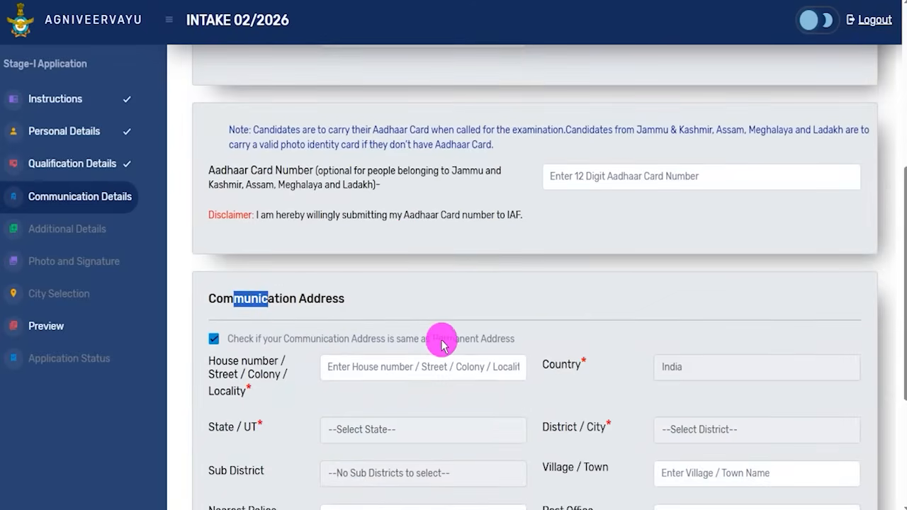
left_click_drag(442, 342, 468, 340)
left_click(214, 340)
left_click(214, 344)
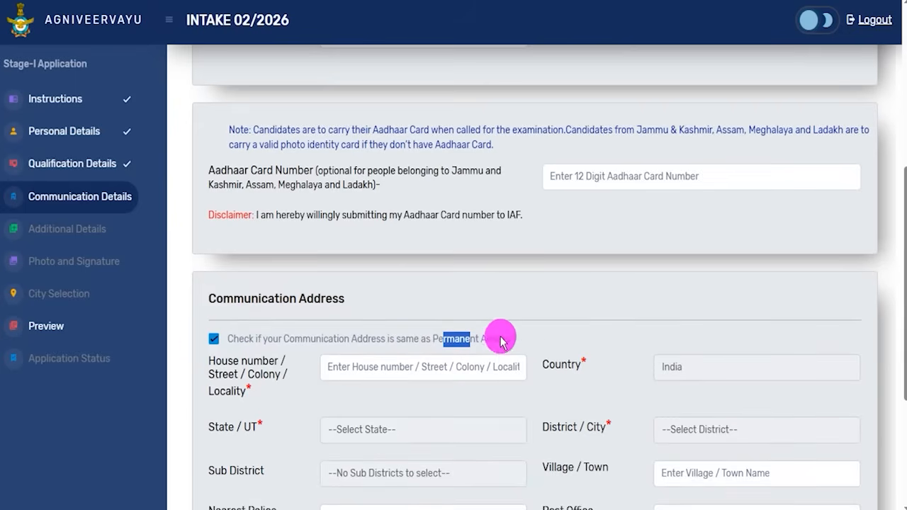
scroll(541, 358, "up", 3)
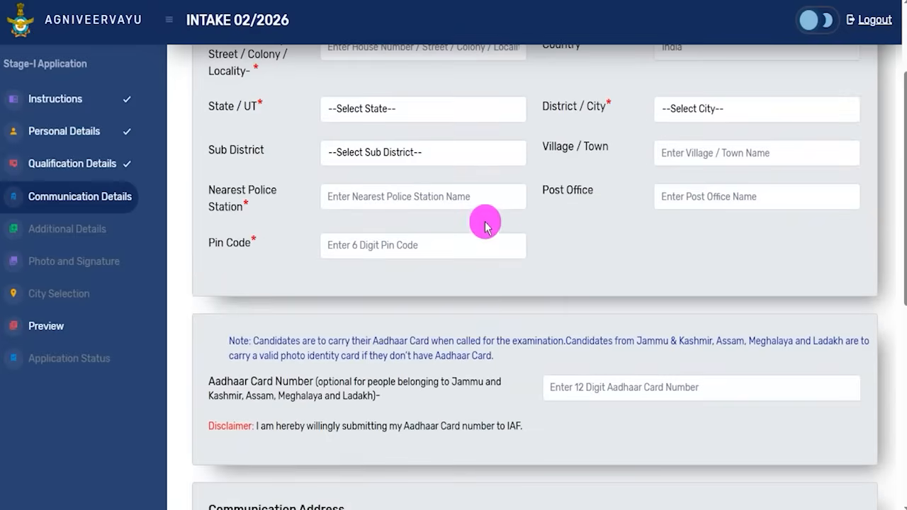
scroll(572, 399, "down", 5)
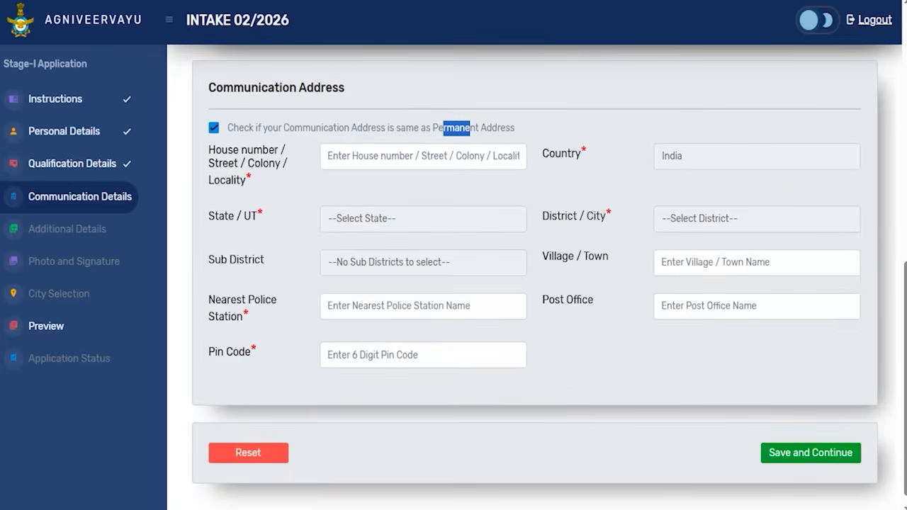
mouse_move(694, 419)
left_mouse_down()
mouse_move(871, 446)
mouse_move(879, 480)
left_mouse_up()
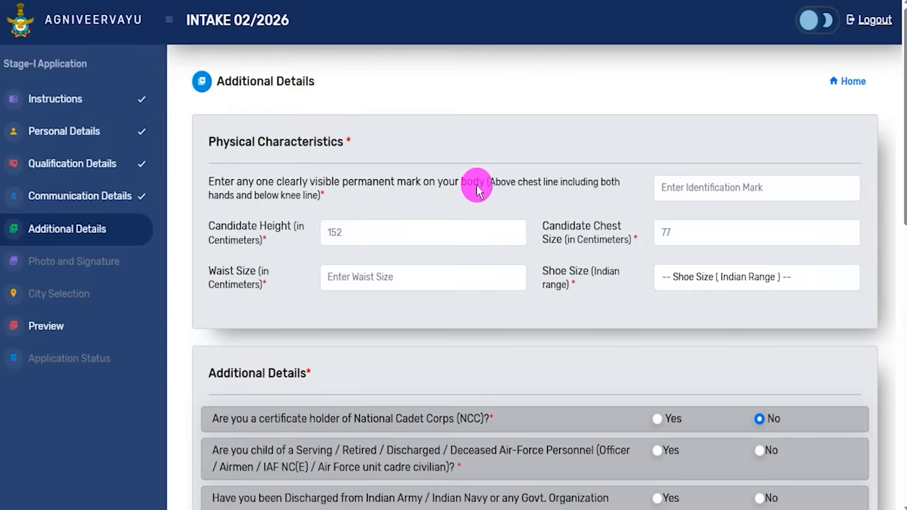
Step: Enter height 175, chest 80, waist 36 and choose shoe size 8 under Physical Characteristics
left_click_drag(229, 142, 272, 142)
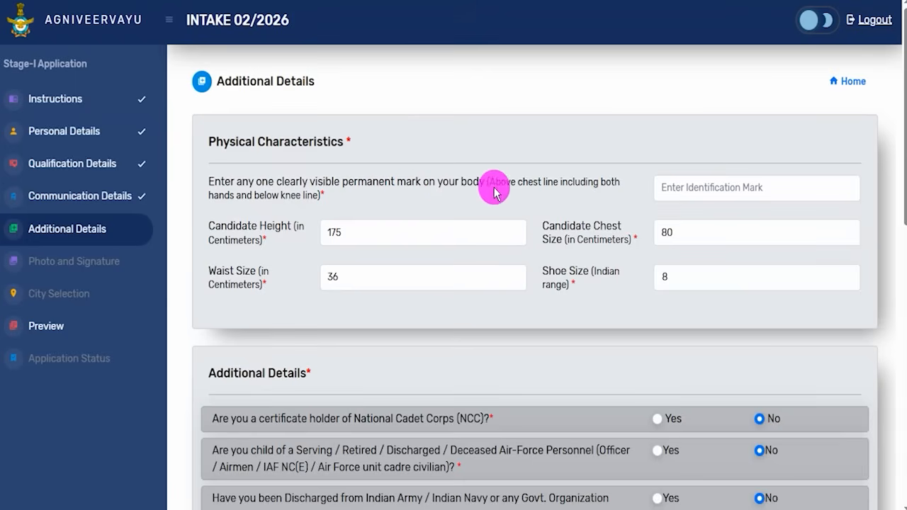
left_click(699, 187)
left_click(699, 187)
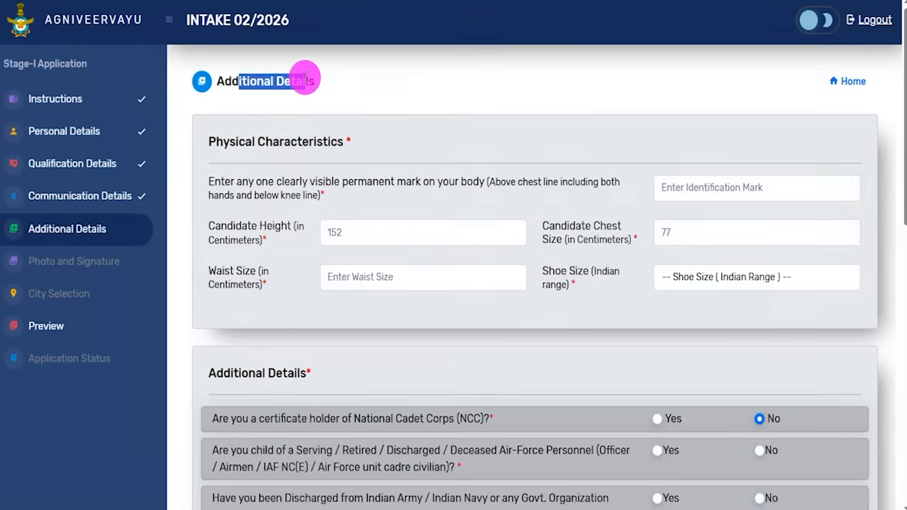
left_click(344, 232)
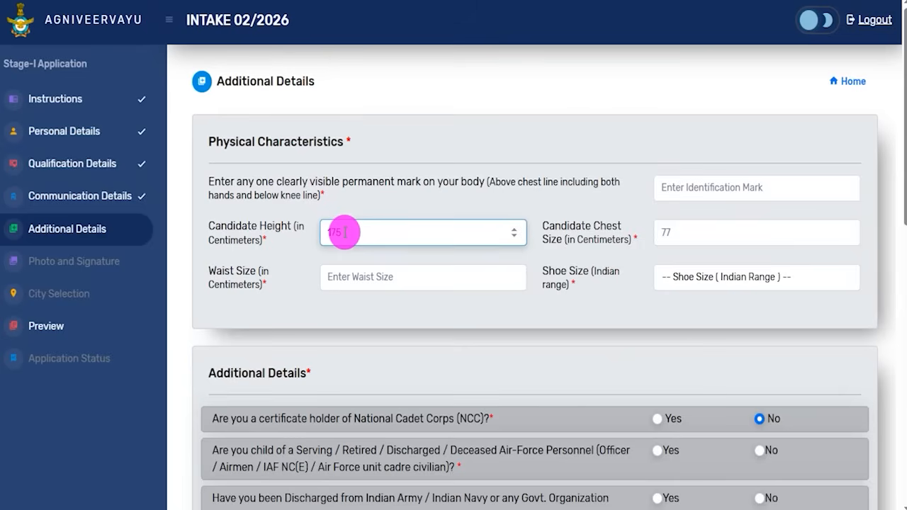
left_click(698, 235)
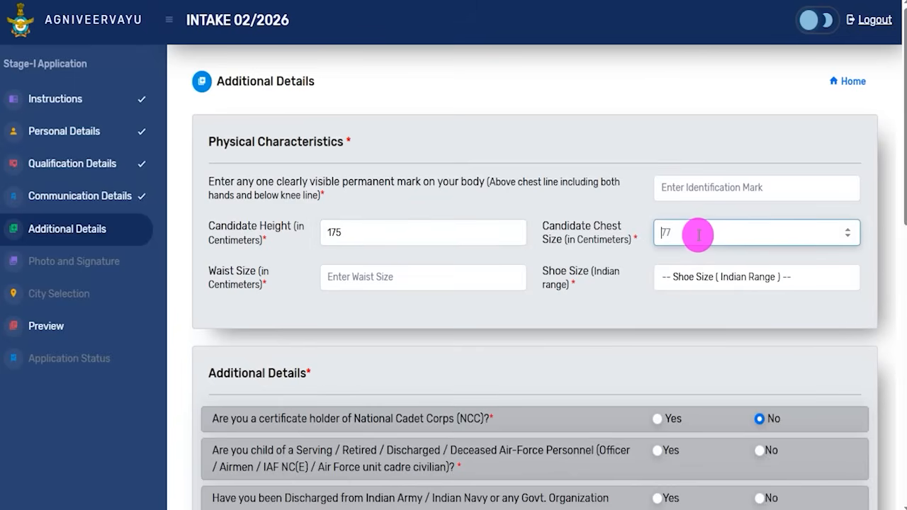
left_click(356, 278)
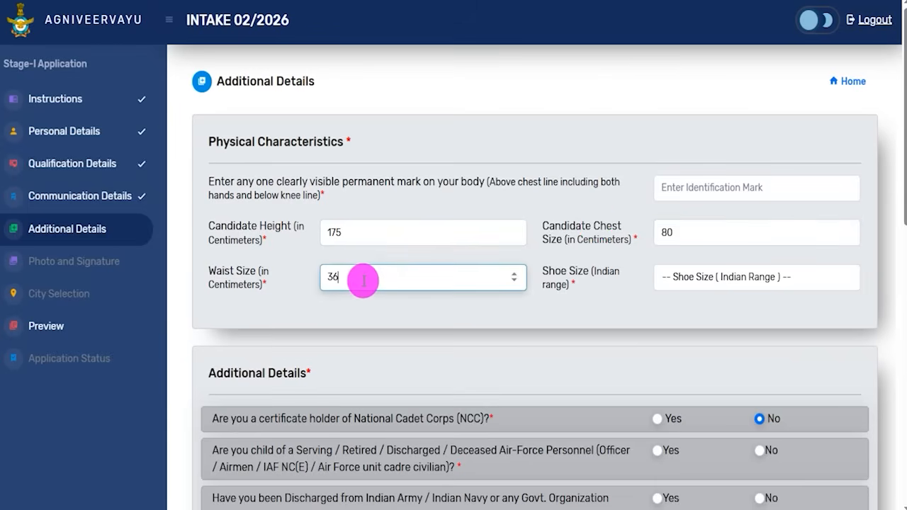
left_click(723, 281)
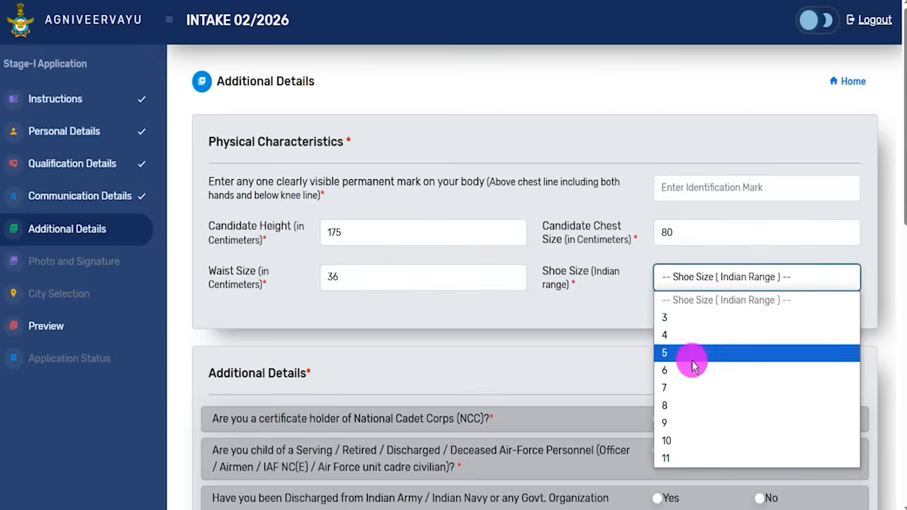
left_click(682, 406)
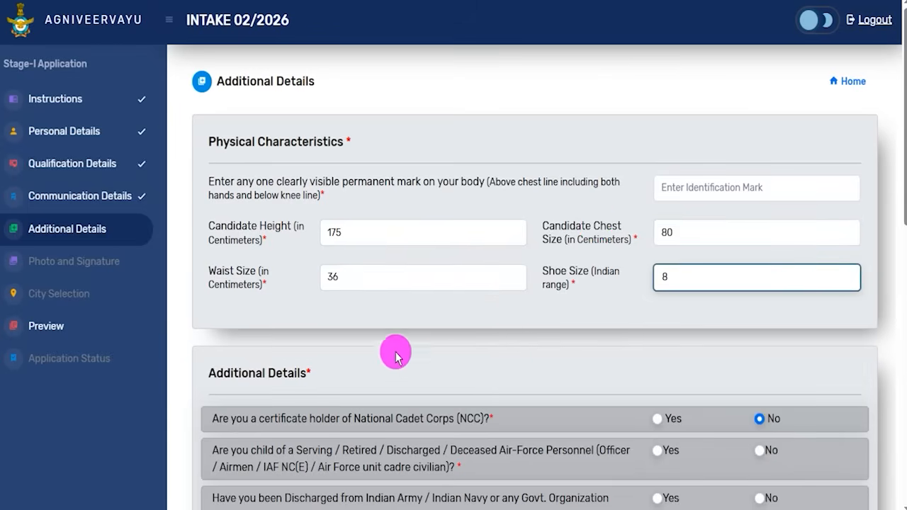
scroll(441, 356, "down", 3)
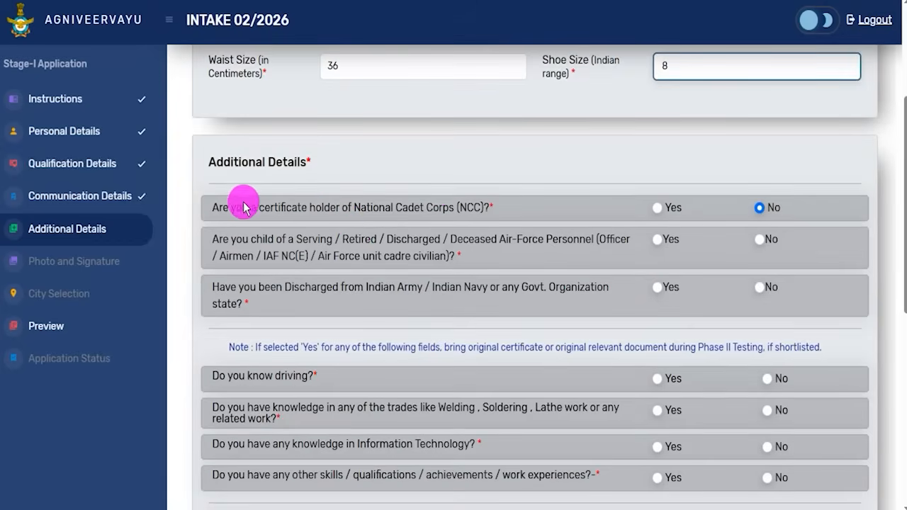
Step: Try Yes on the NCC certificate question, choosing type C, then set it back to No
left_click_drag(236, 206, 450, 218)
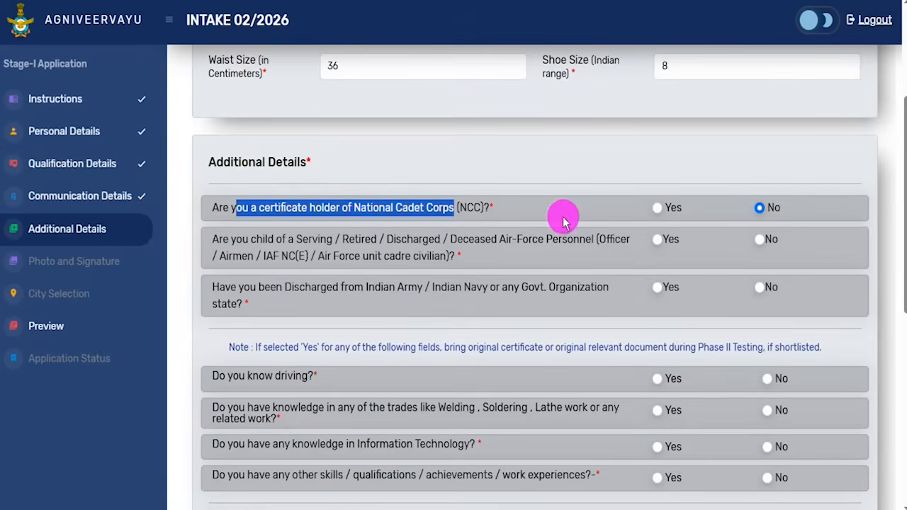
left_click(658, 209)
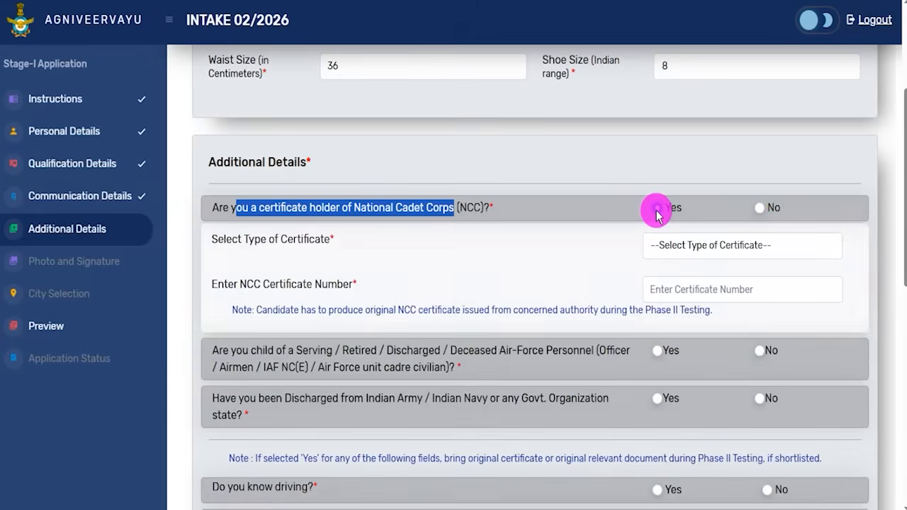
left_click(673, 251)
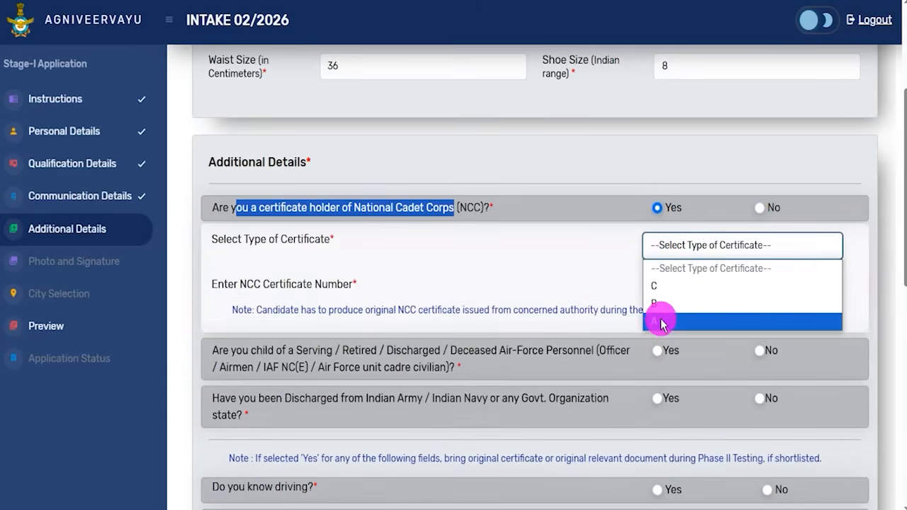
left_click(663, 287)
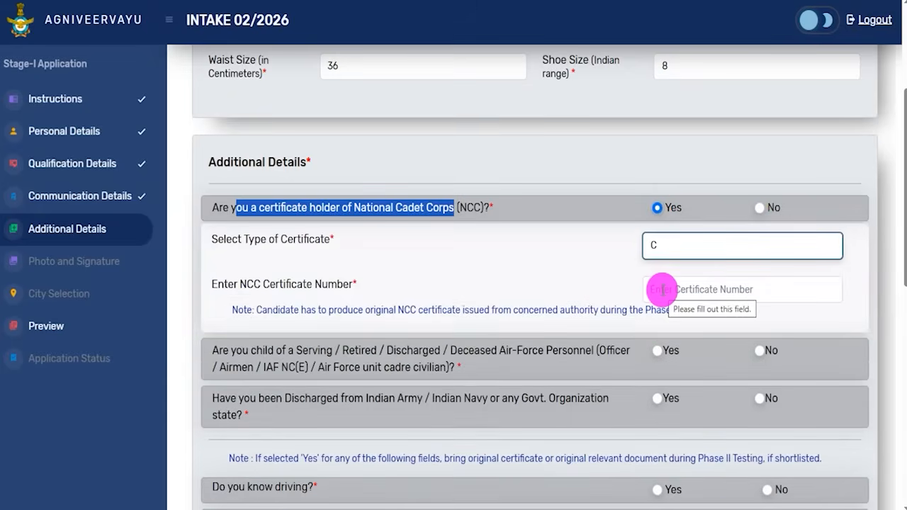
left_click(666, 289)
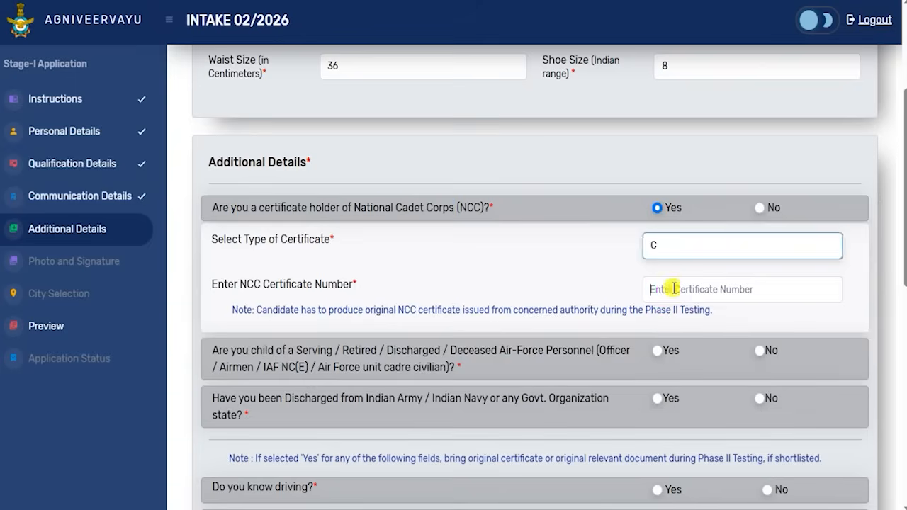
left_click(759, 207)
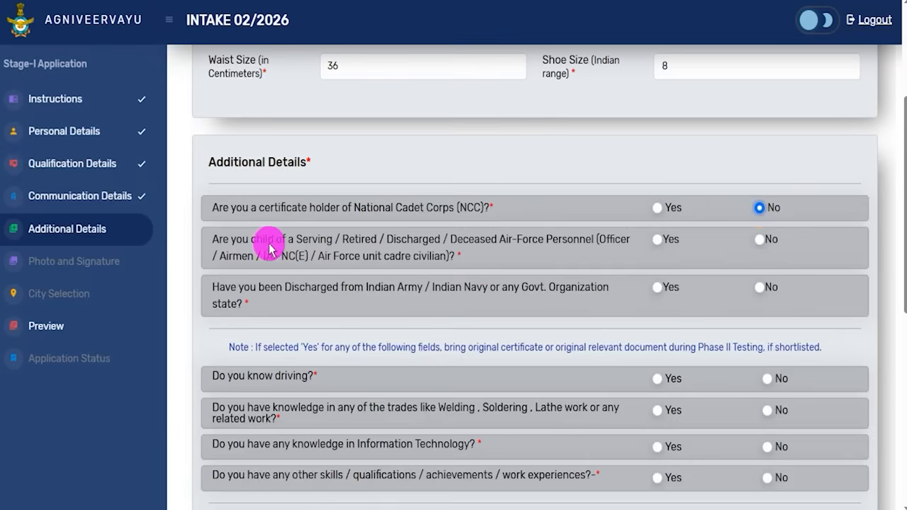
Step: Answer No to the Air Force parent and prior discharge questions after previewing Yes on each
left_click_drag(312, 244, 630, 250)
left_click(657, 239)
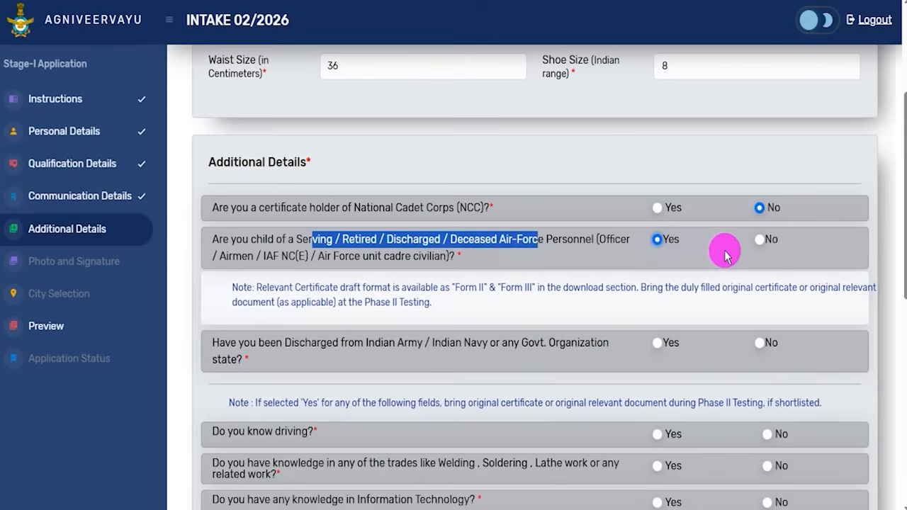
left_click(760, 241)
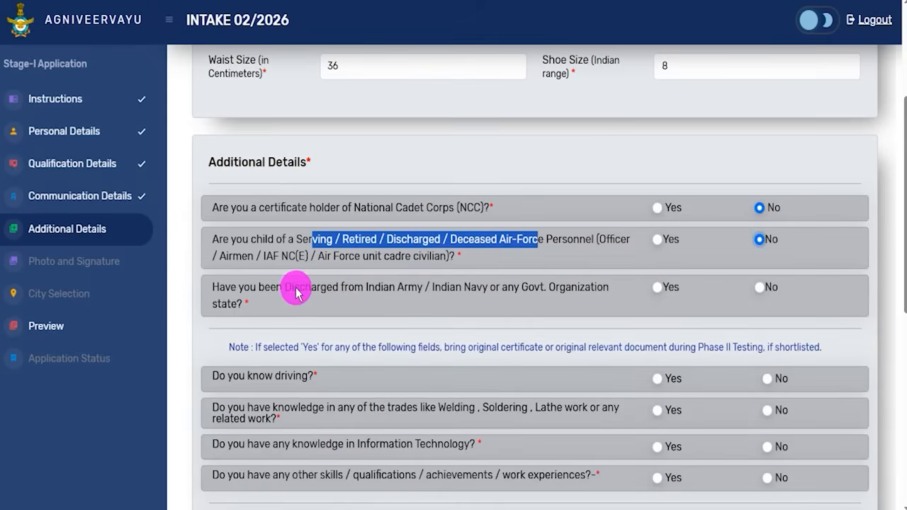
left_click_drag(289, 294, 537, 294)
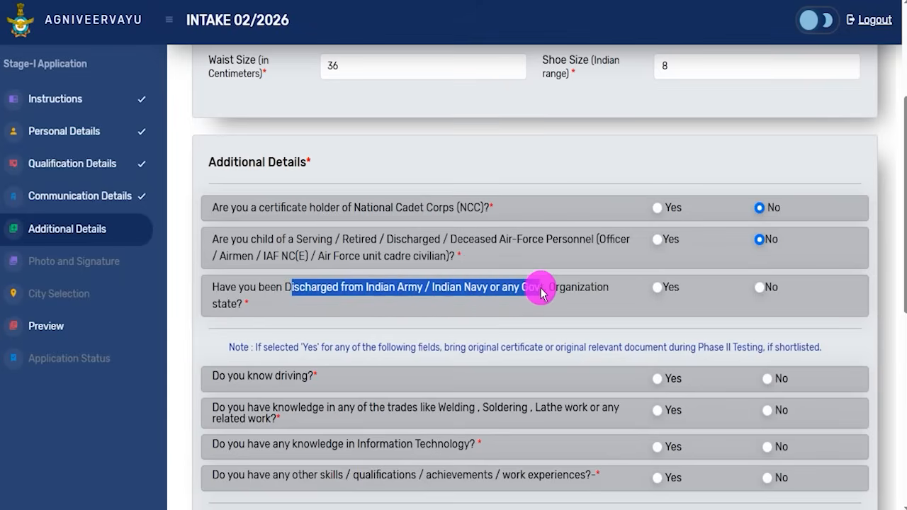
left_click(658, 289)
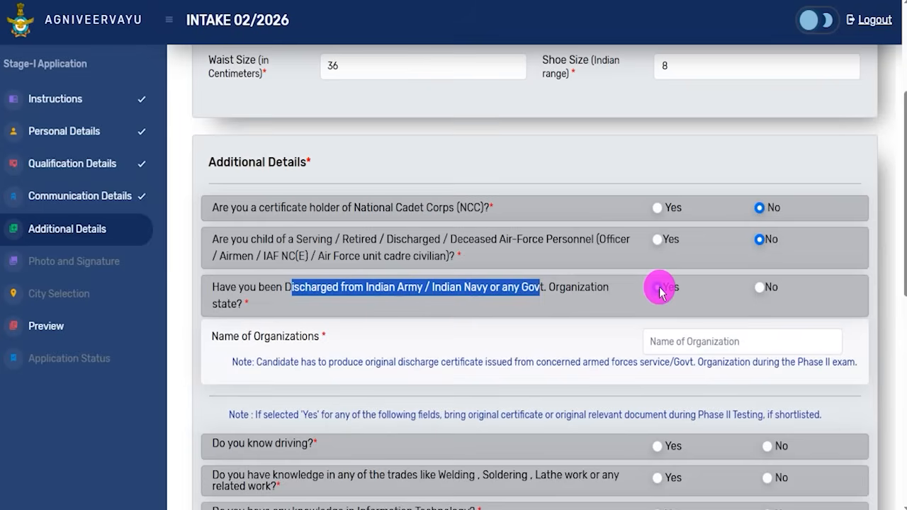
left_click(681, 341)
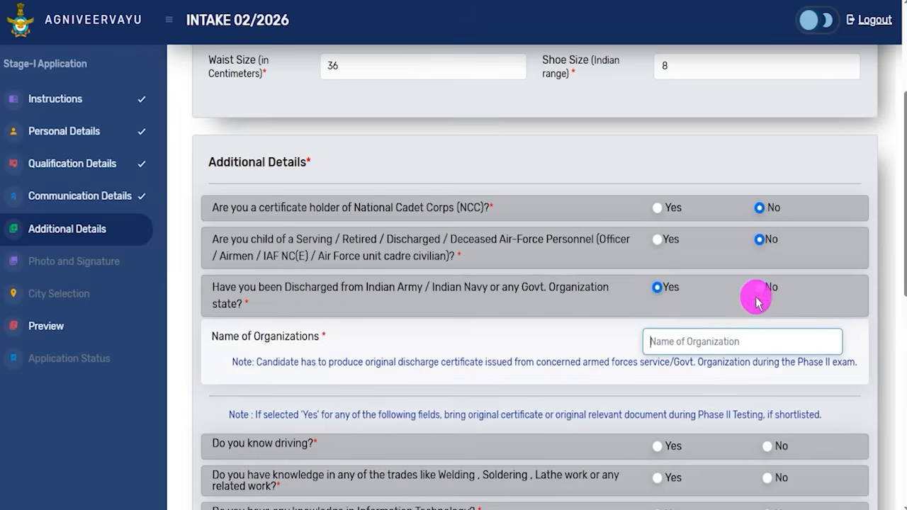
left_click(761, 290)
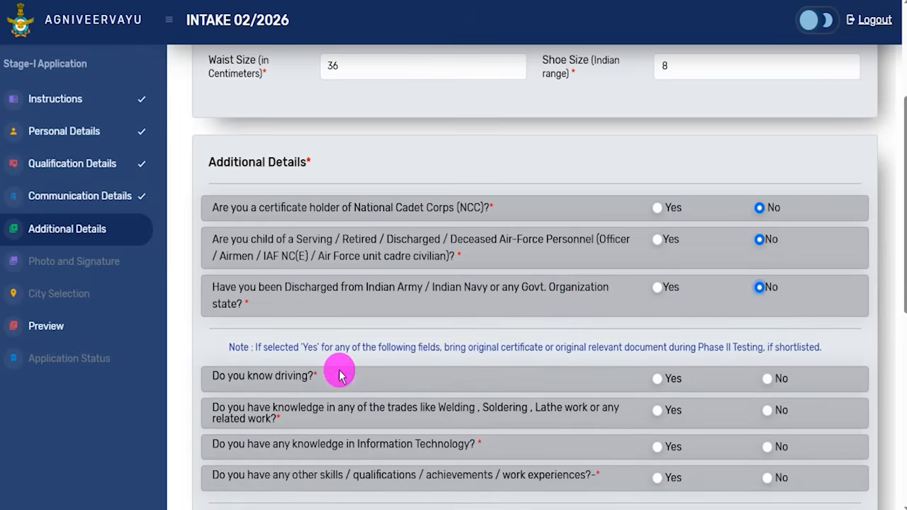
left_click_drag(225, 376, 293, 378)
Step: Answer No to driving and to trades like Welding/Soldering/Lathe after briefly picking Yes
left_click(657, 378)
scroll(574, 372, "down", 3)
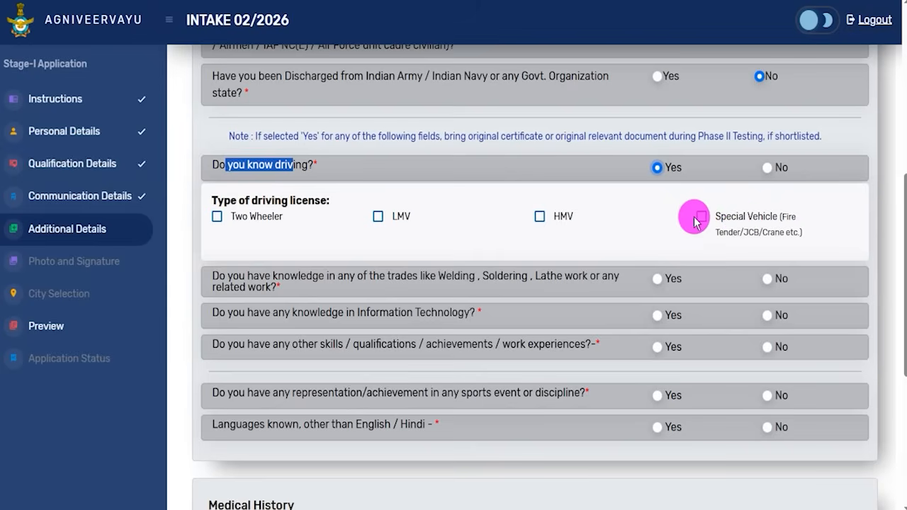
left_click(766, 168)
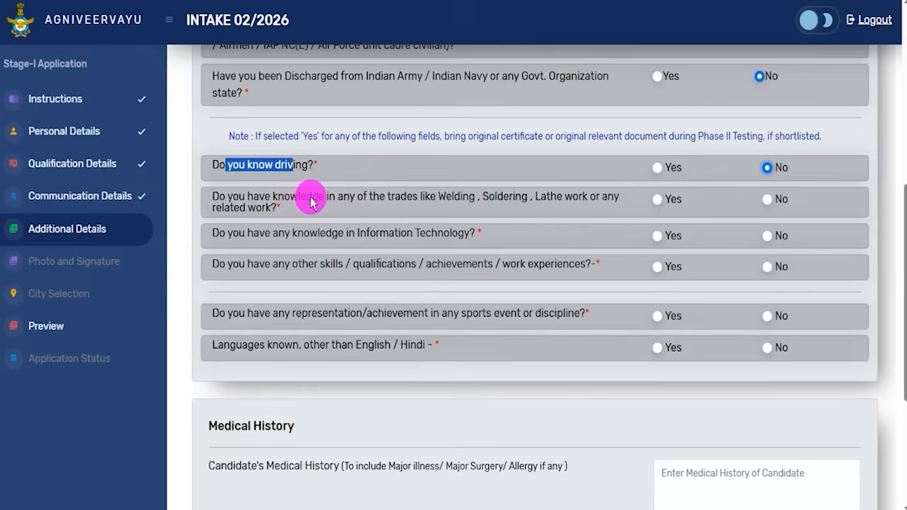
left_click_drag(290, 198, 573, 205)
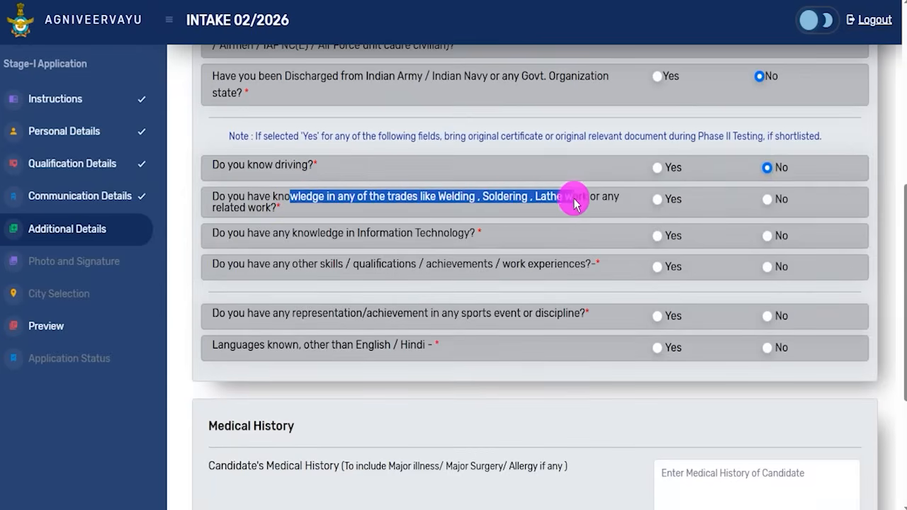
left_click(658, 200)
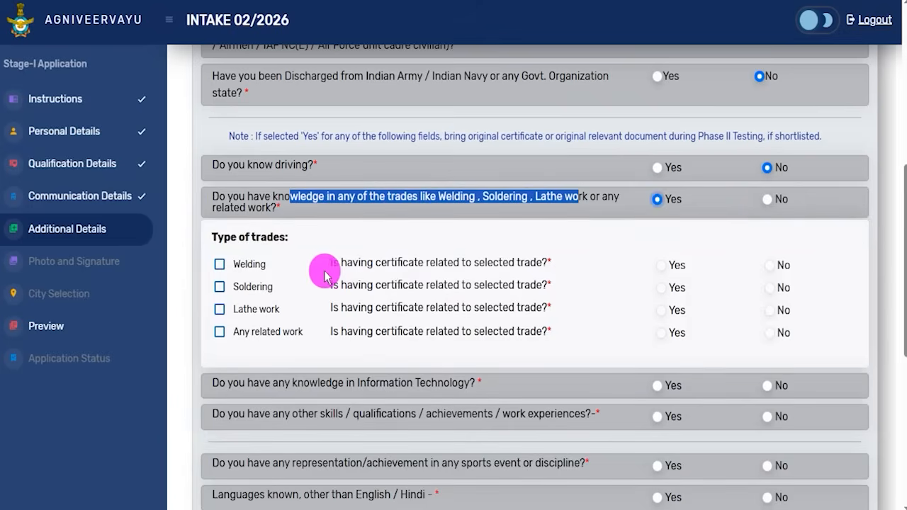
left_click(756, 199)
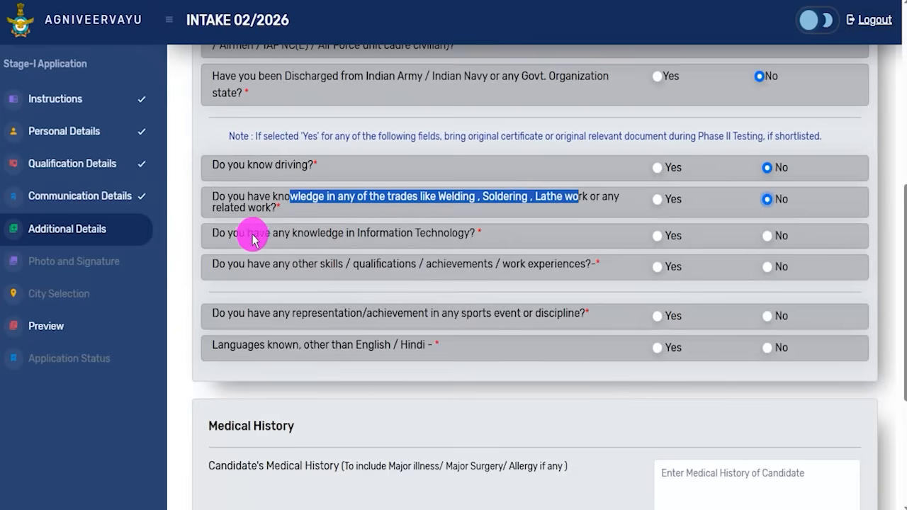
Step: Set the Information Technology knowledge question to No after briefly picking Yes
left_click_drag(244, 238, 438, 235)
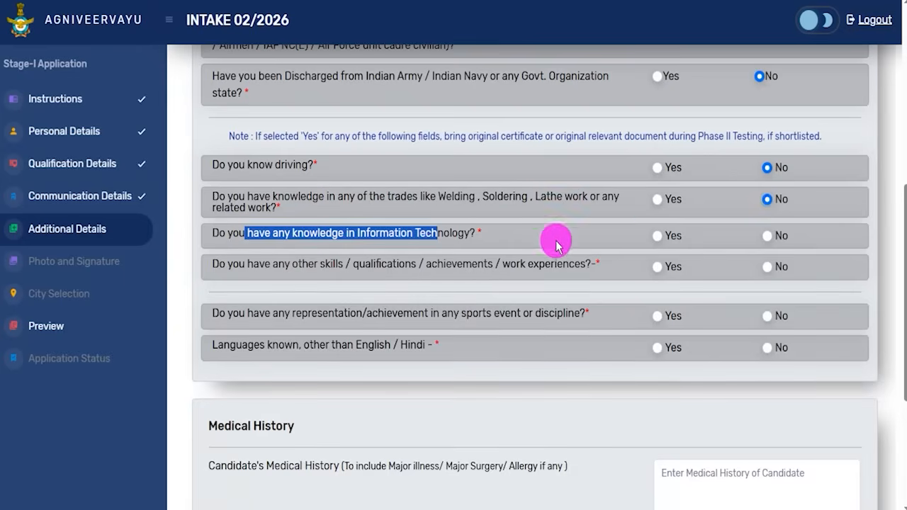
left_click(657, 238)
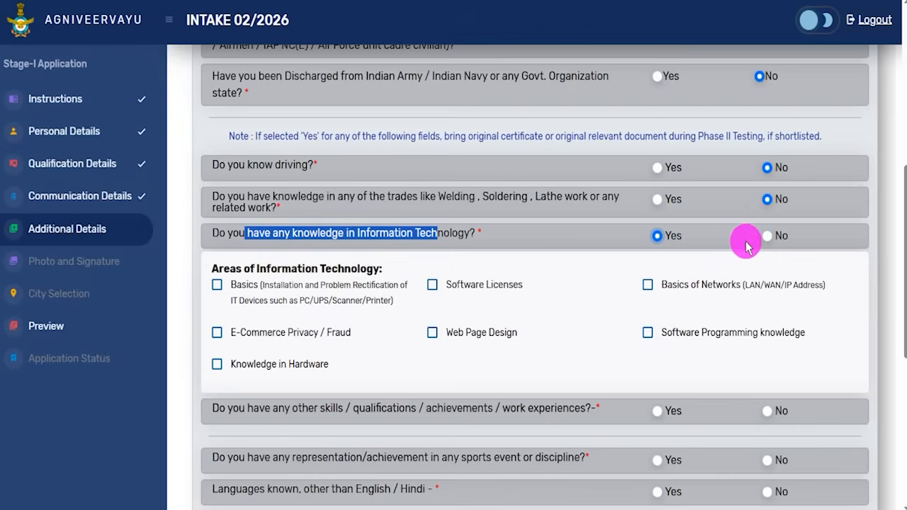
left_click(767, 236)
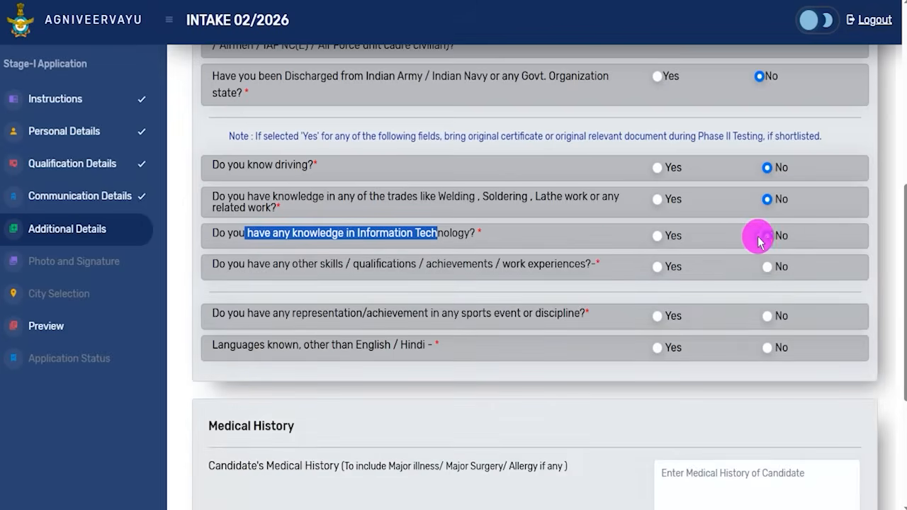
left_click_drag(264, 272, 570, 269)
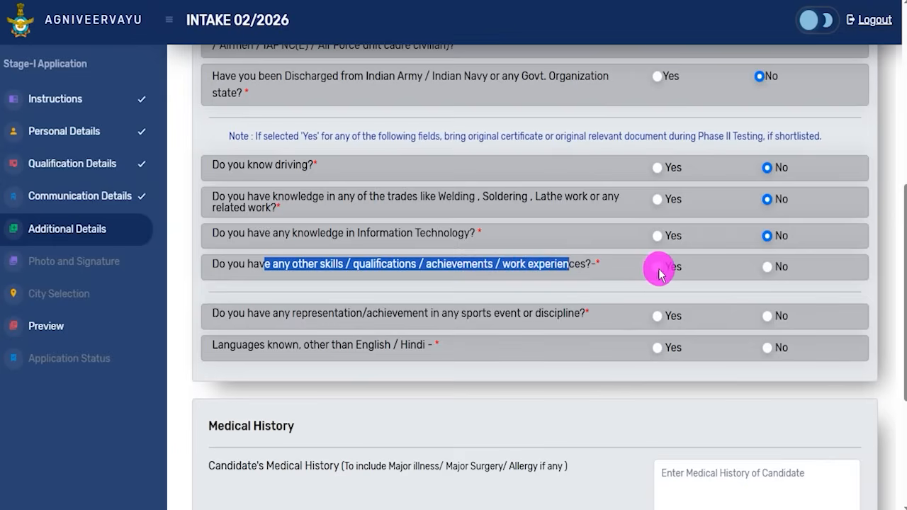
Step: Answer No to other skills and sports representation after previewing their Yes follow-ups
left_click(658, 268)
left_click(672, 299)
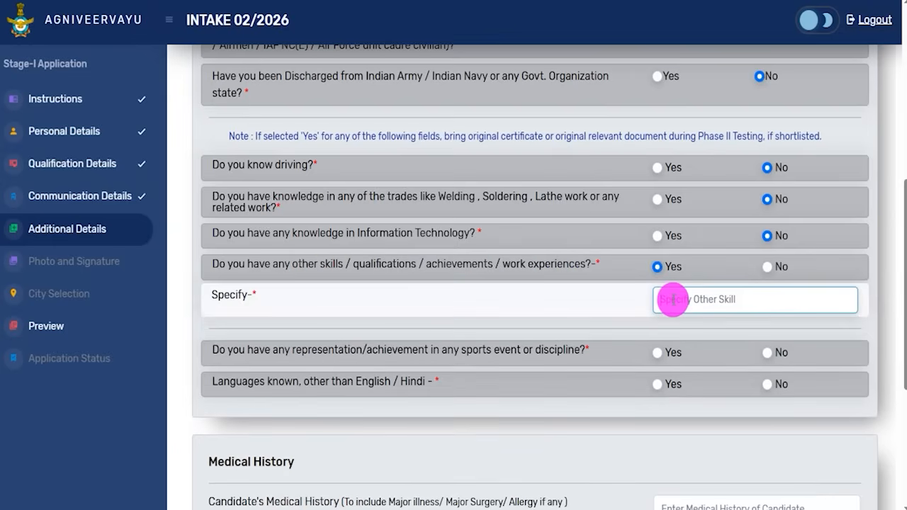
left_click(767, 267)
left_click_drag(536, 313, 192, 315)
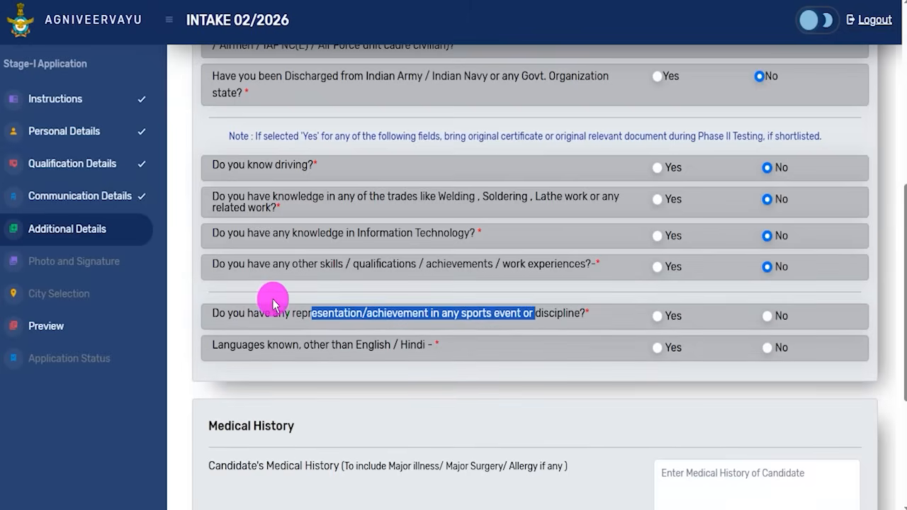
left_click(261, 319)
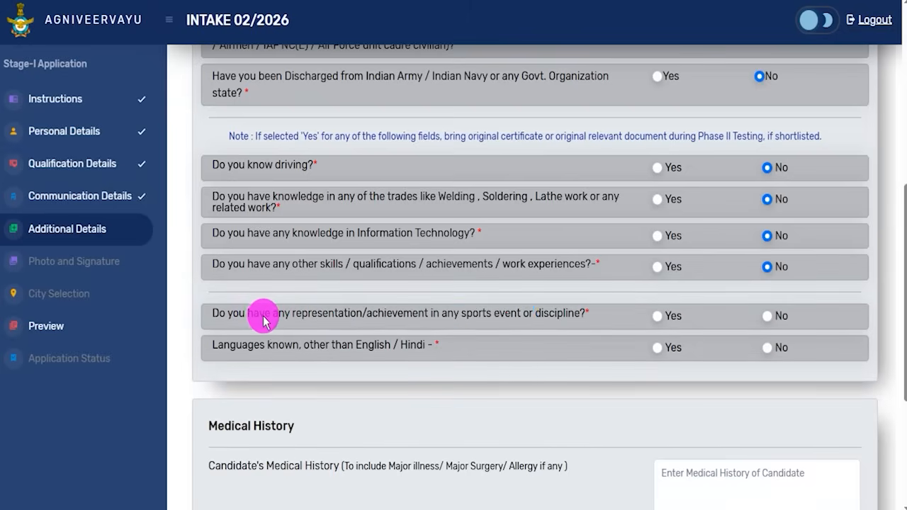
left_click_drag(266, 321, 492, 316)
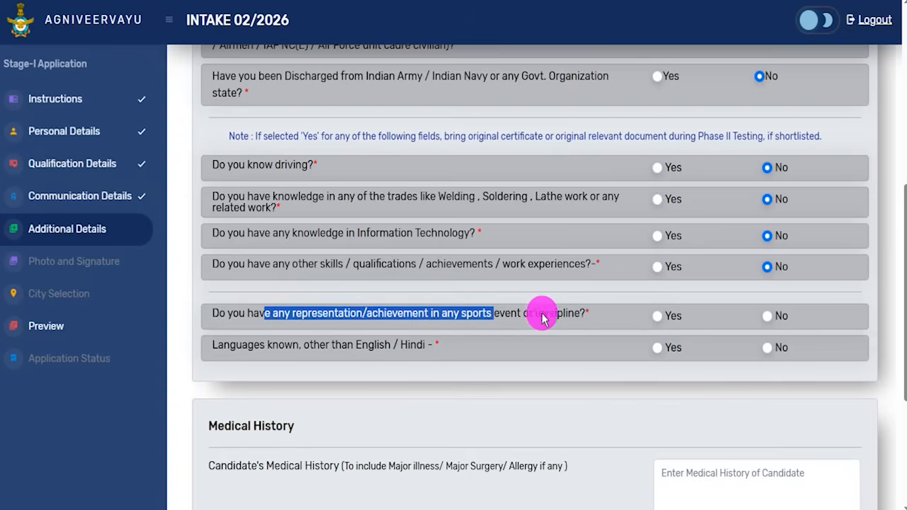
left_click(657, 317)
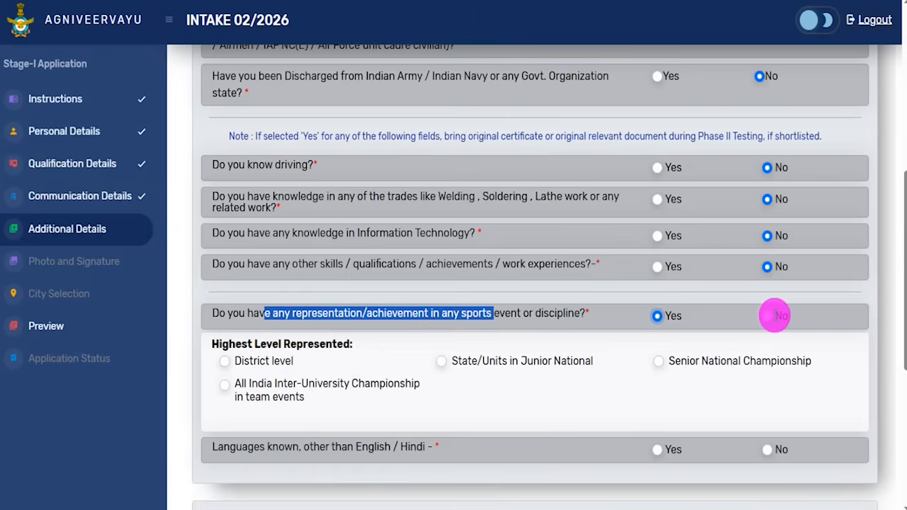
left_click(770, 323)
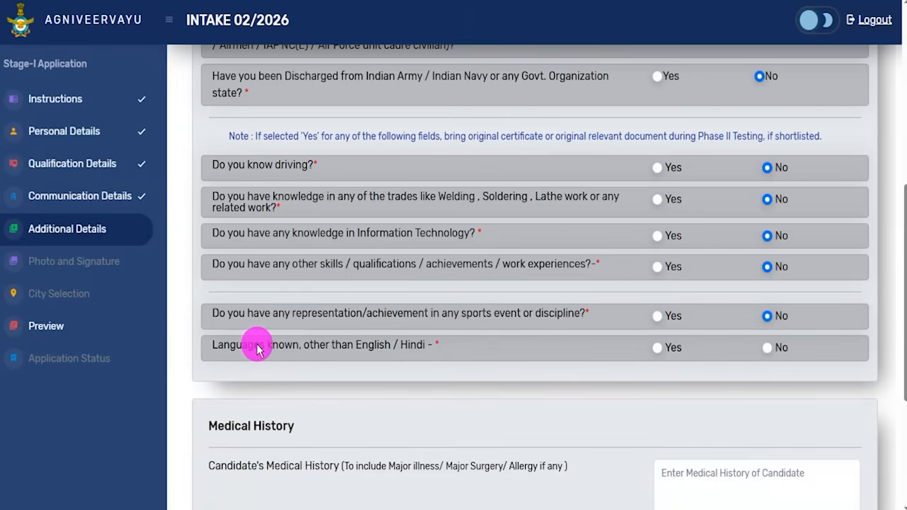
Step: Try Yes on the other languages question to see its Specify field, then switch back to No
left_click_drag(255, 347, 386, 348)
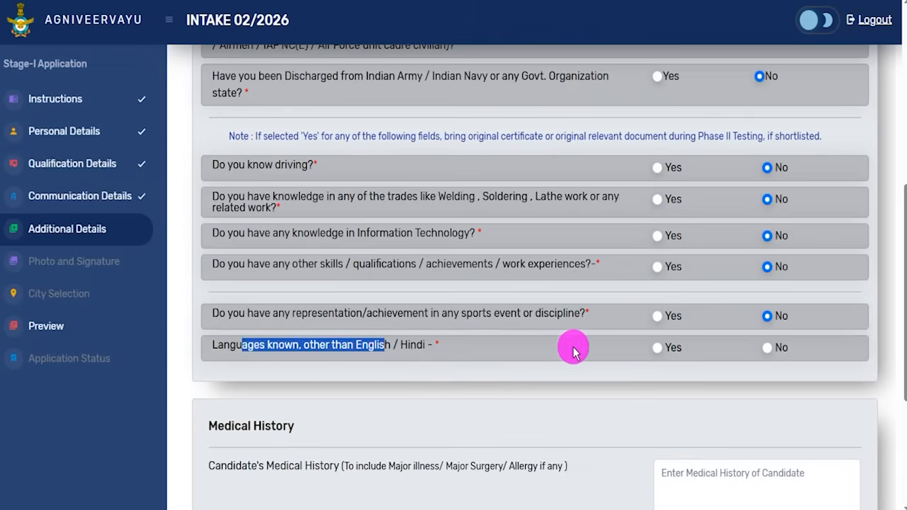
left_click(656, 349)
left_click(693, 378)
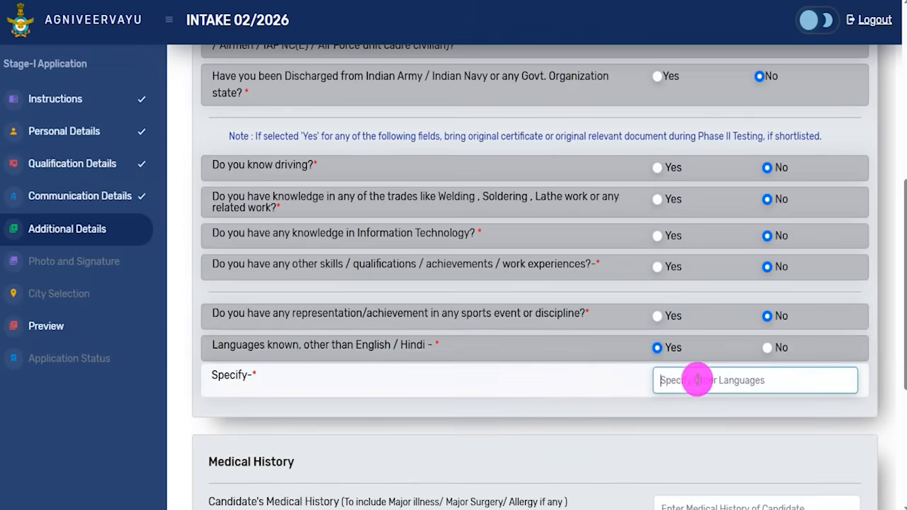
left_click(757, 352)
Step: Leave the candidate and family medical history boxes blank and save the Additional Details
scroll(383, 397, "down", 3)
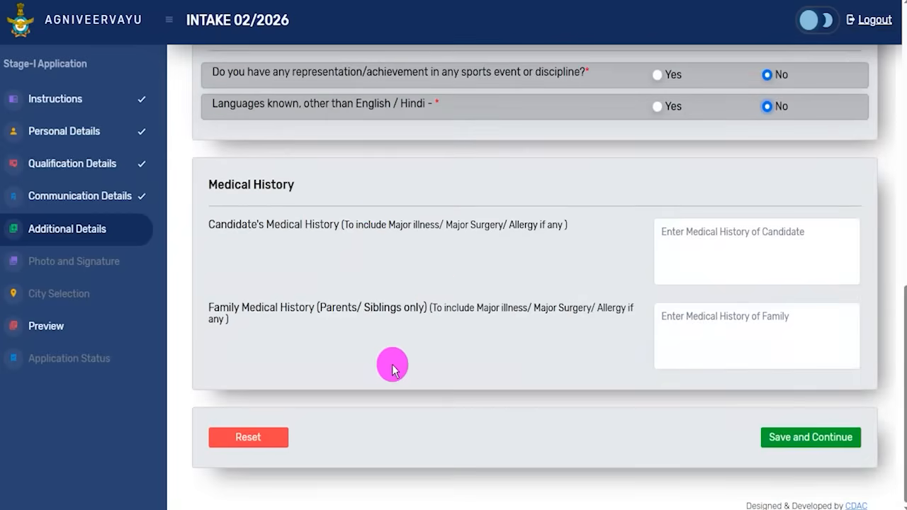
left_click_drag(224, 183, 273, 183)
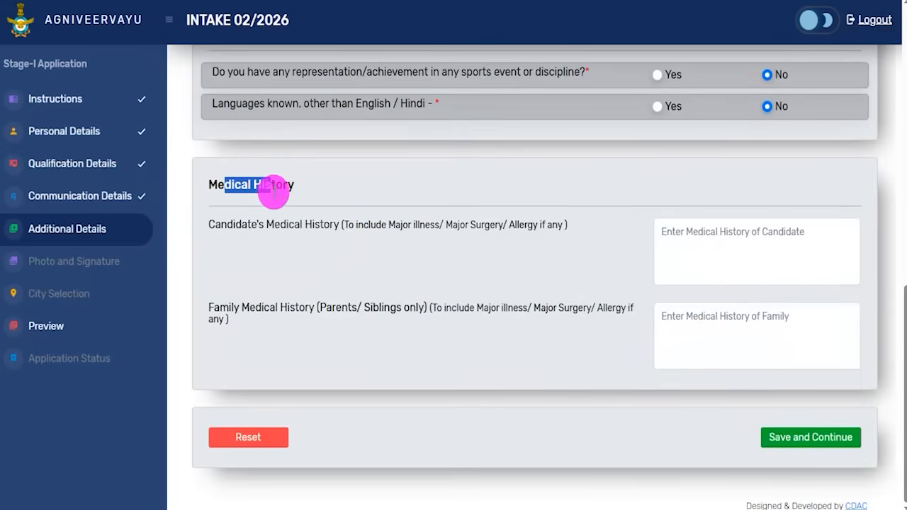
left_click_drag(227, 225, 290, 226)
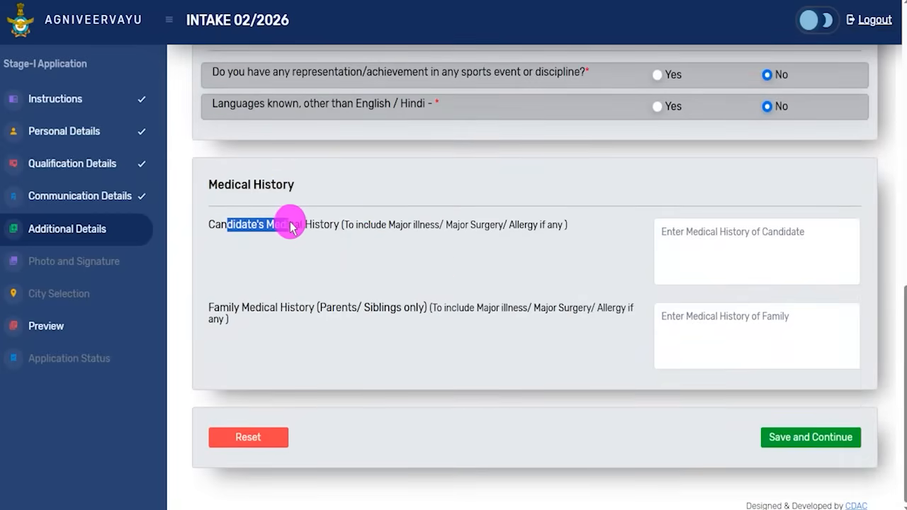
left_click_drag(452, 225, 488, 226)
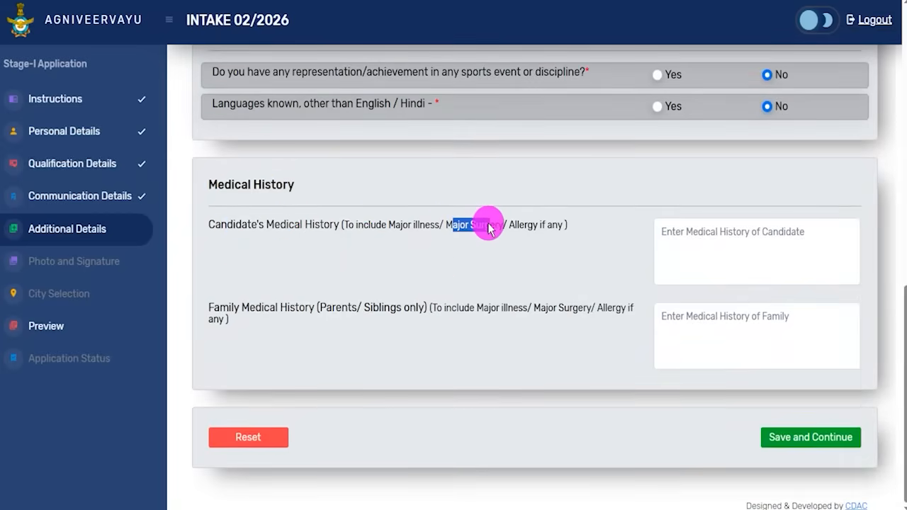
left_click_drag(408, 225, 421, 225)
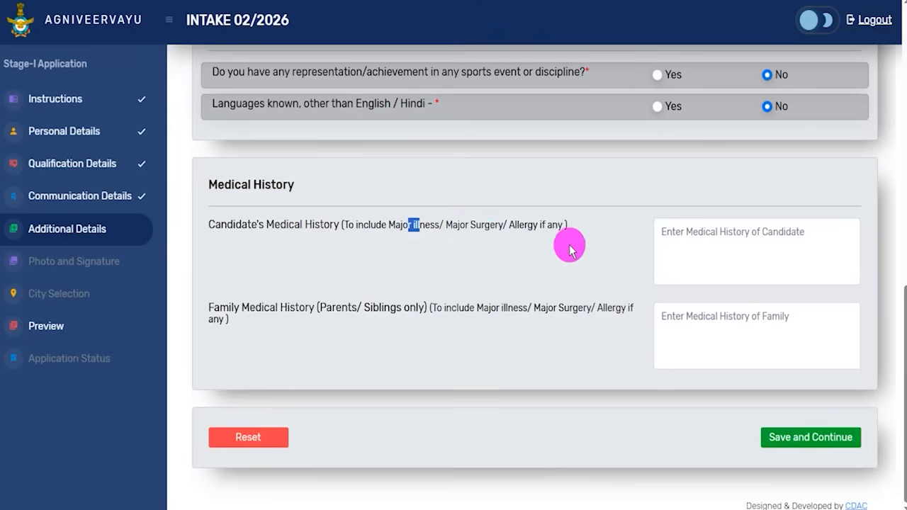
left_click(697, 242)
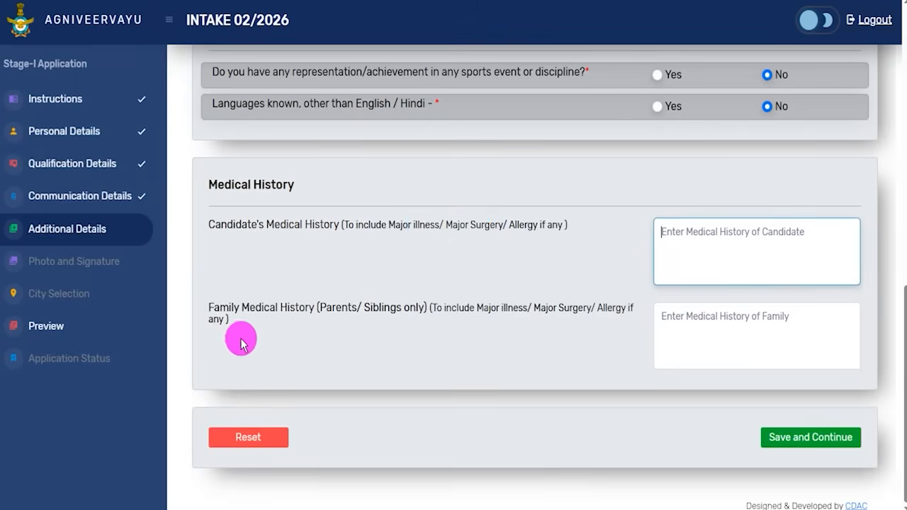
left_click_drag(219, 310, 335, 309)
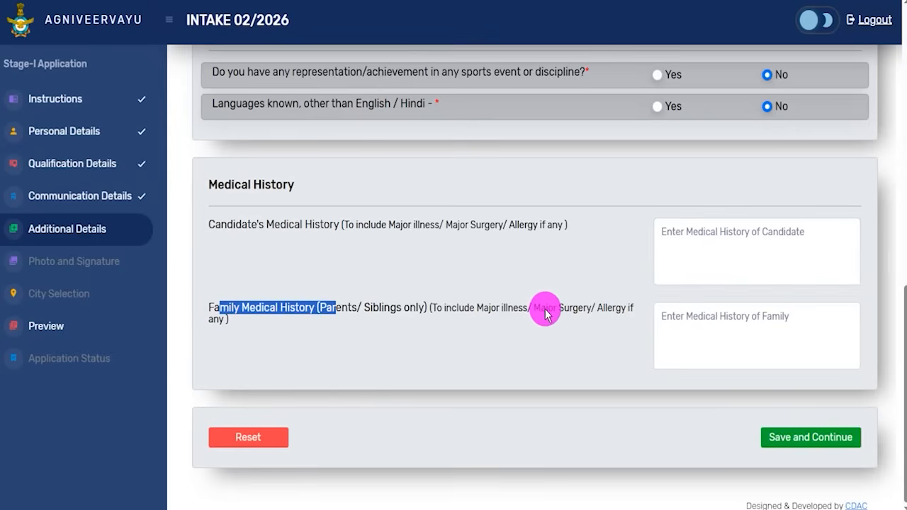
left_click_drag(489, 310, 512, 310)
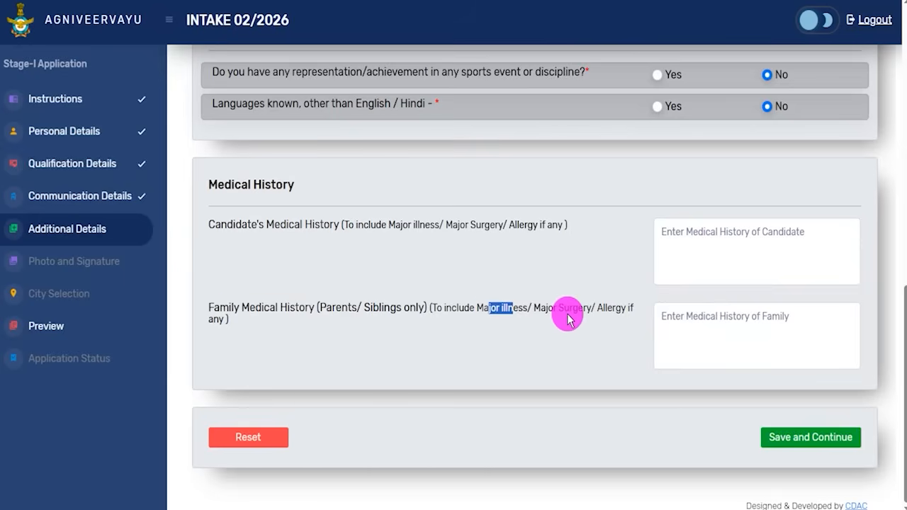
left_click(537, 338)
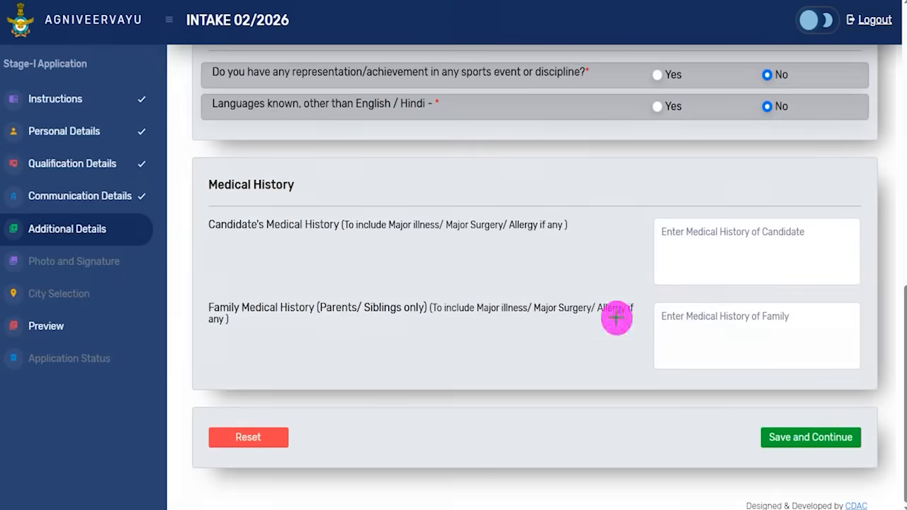
left_click(844, 447)
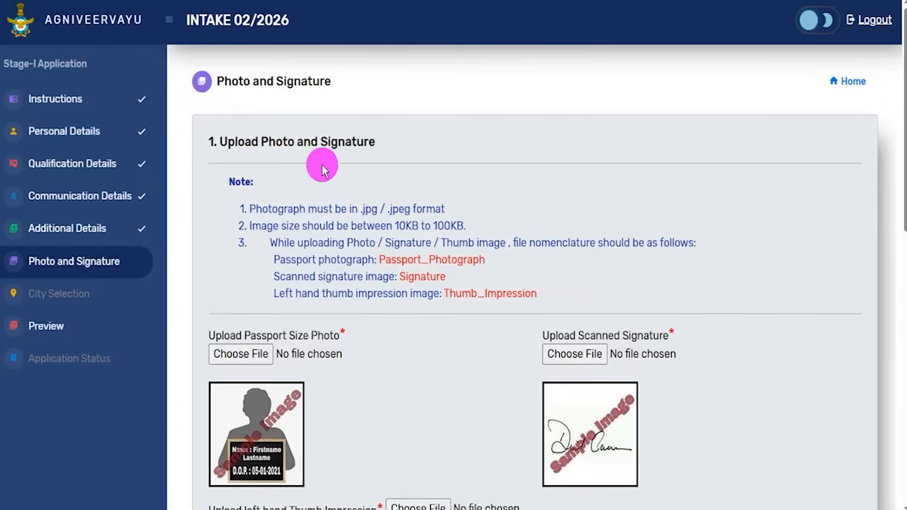
left_click_drag(248, 142, 376, 141)
scroll(351, 319, "down", 3)
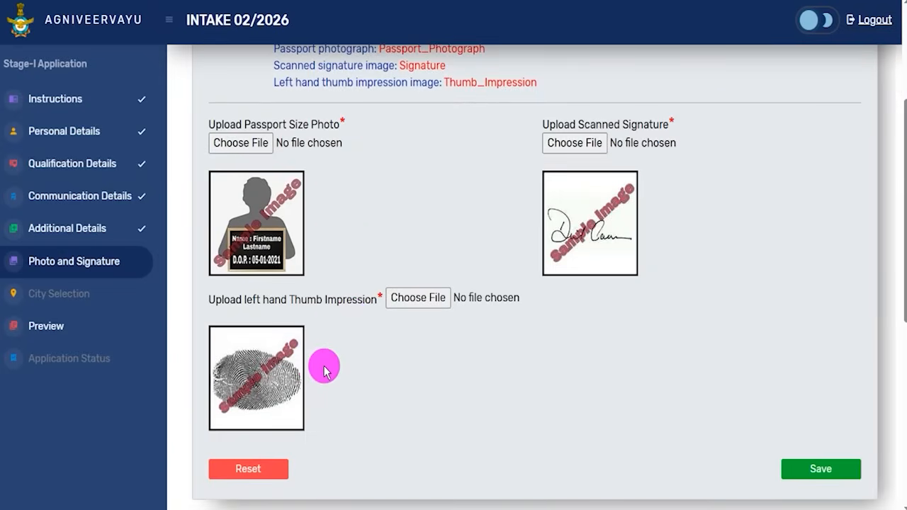
scroll(319, 369, "up", 3)
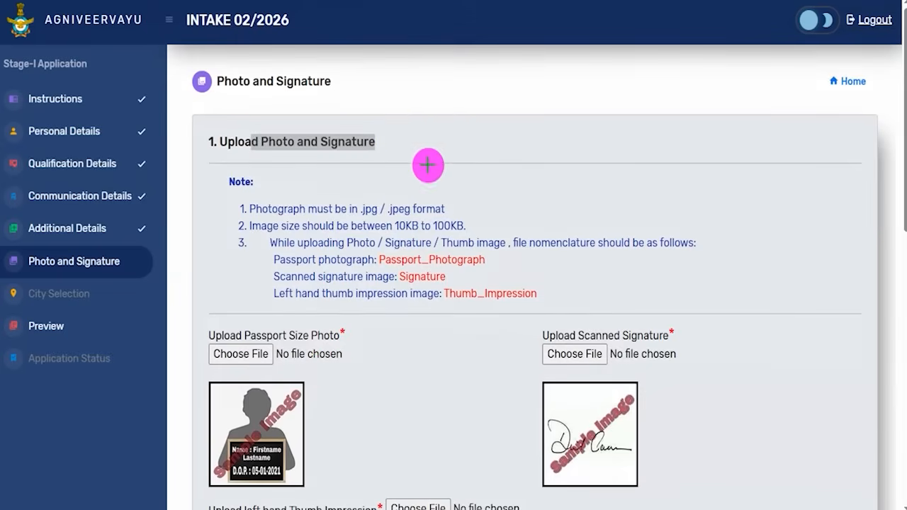
left_click_drag(449, 210, 476, 179)
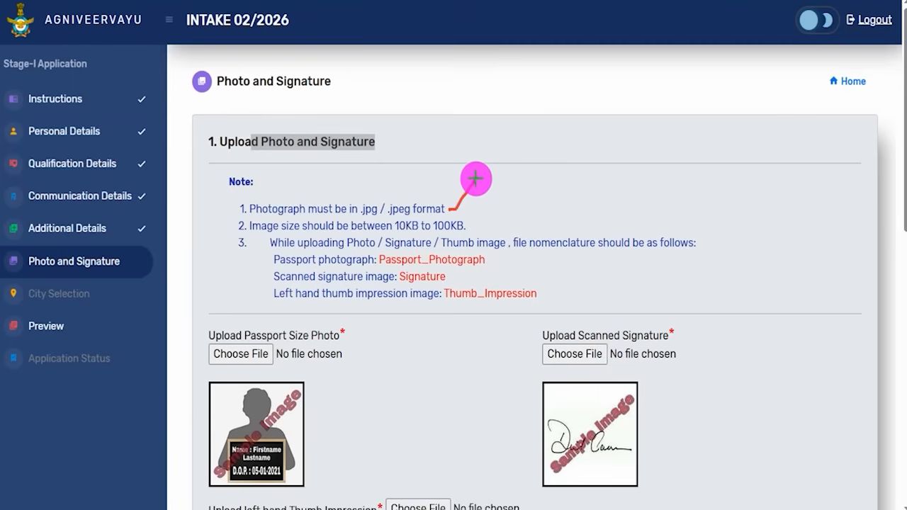
left_click_drag(469, 226, 492, 205)
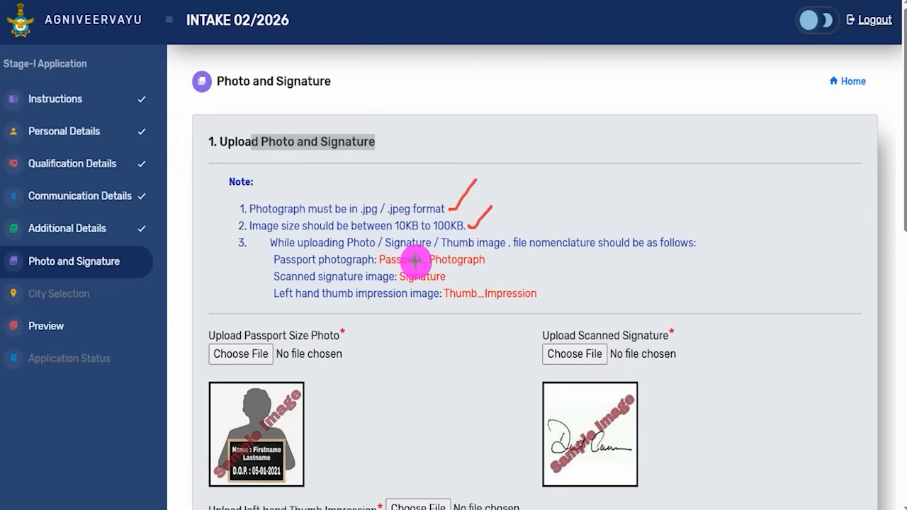
mouse_move(379, 268)
left_mouse_down()
mouse_move(482, 268)
mouse_move(468, 266)
left_mouse_up()
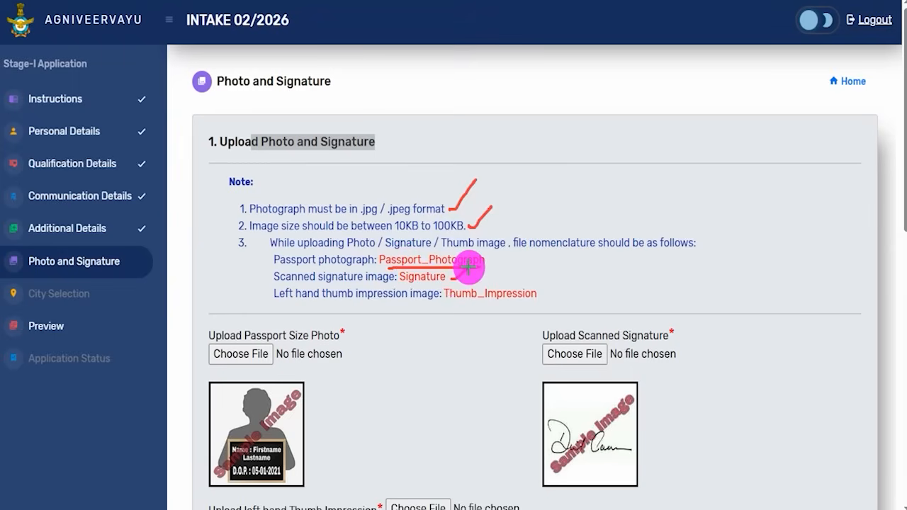
left_click_drag(452, 304, 537, 303)
key("Escape")
scroll(415, 360, "down", 2)
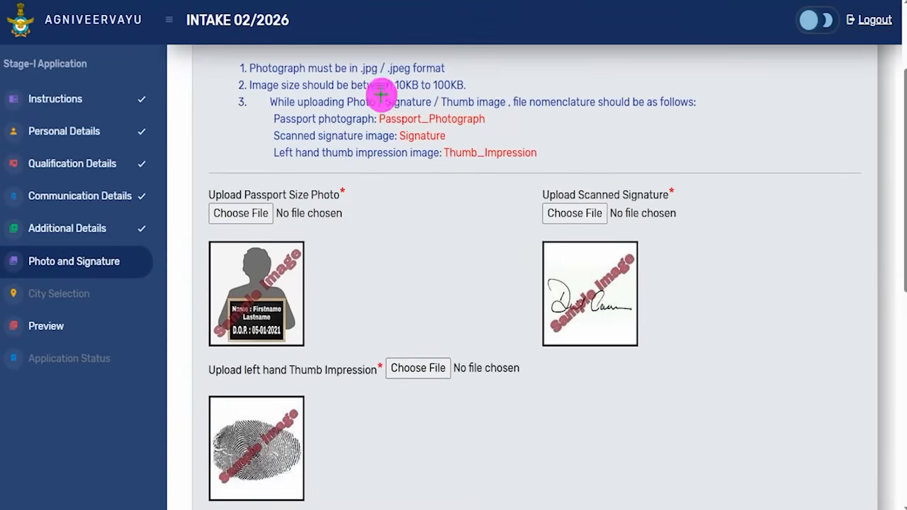
left_click_drag(271, 207, 306, 176)
left_click_drag(593, 208, 615, 193)
left_click_drag(441, 370, 459, 337)
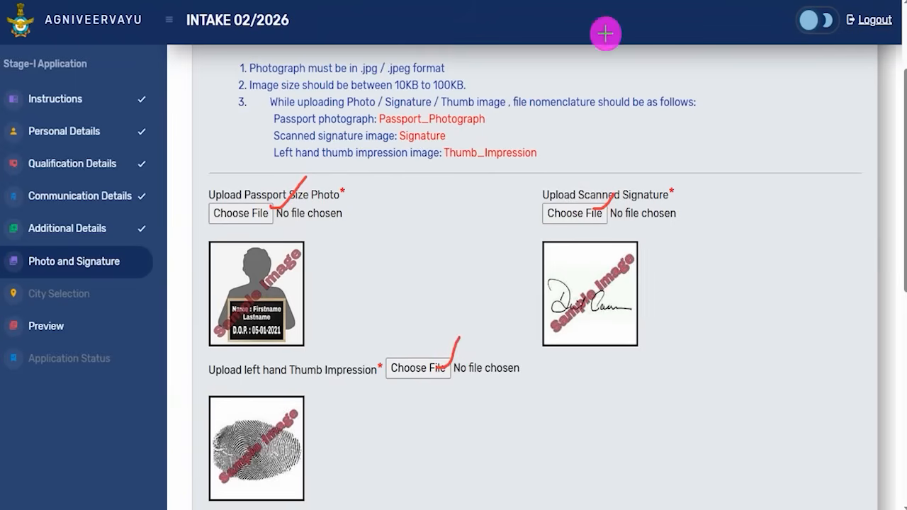
scroll(536, 318, "down", 2)
scroll(537, 319, "up", 3)
scroll(536, 320, "down", 4)
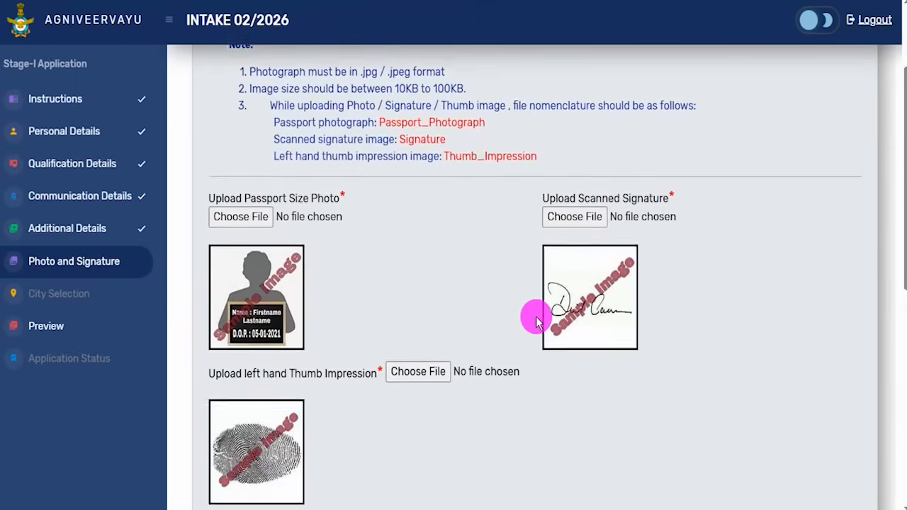
left_click_drag(608, 326, 760, 329)
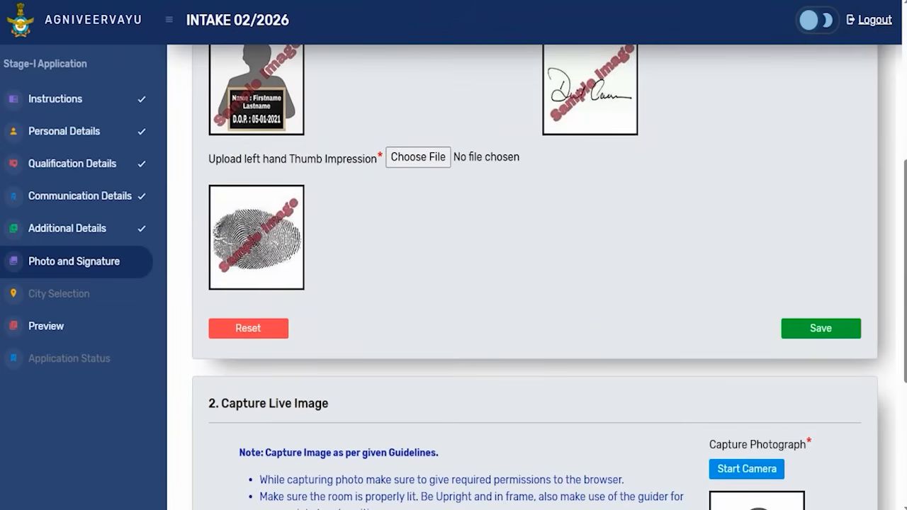
Step: Scroll to 2. Capture Live Image and review the guidelines beside Start Camera
scroll(525, 314, "down", 4)
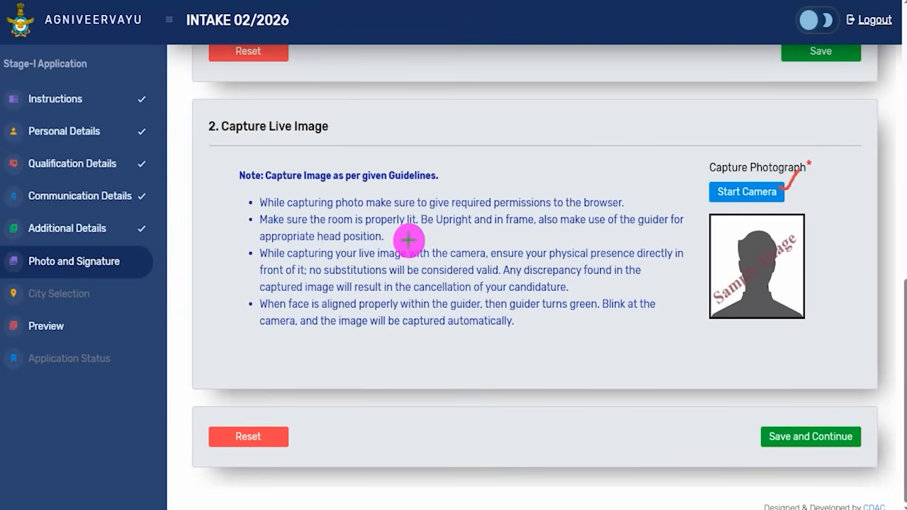
left_click_drag(405, 239, 430, 221)
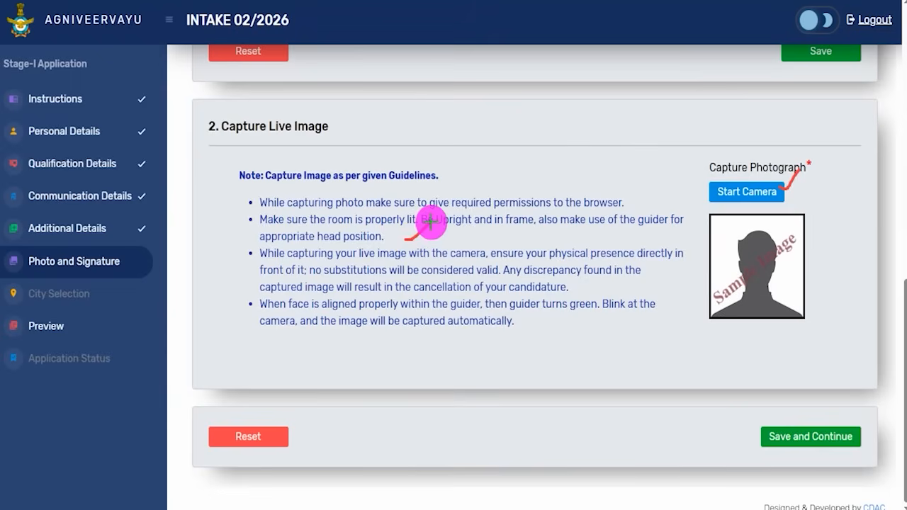
left_click_drag(577, 287, 592, 280)
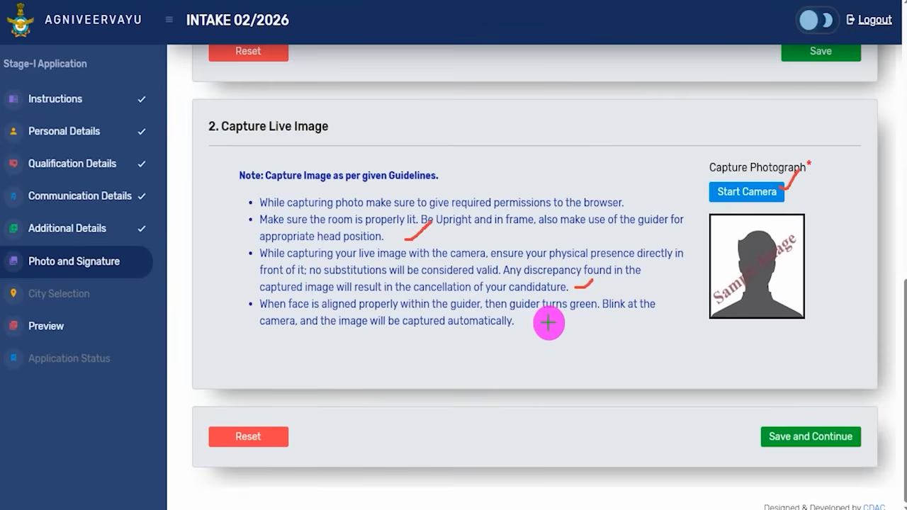
left_click_drag(788, 282, 848, 238)
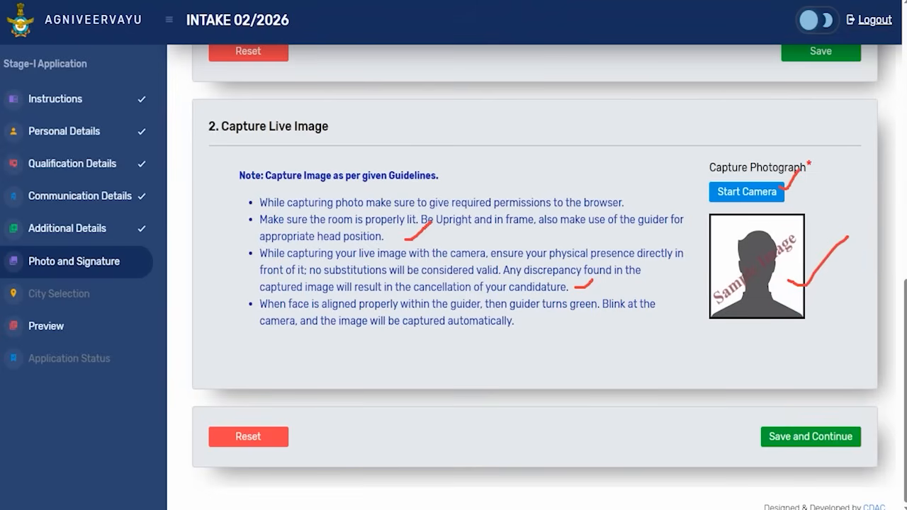
left_click_drag(578, 439, 734, 440)
Step: Save the photo step and set City Preference 1 to Uttar Pradesh, Gorakhpur
left_click(772, 436)
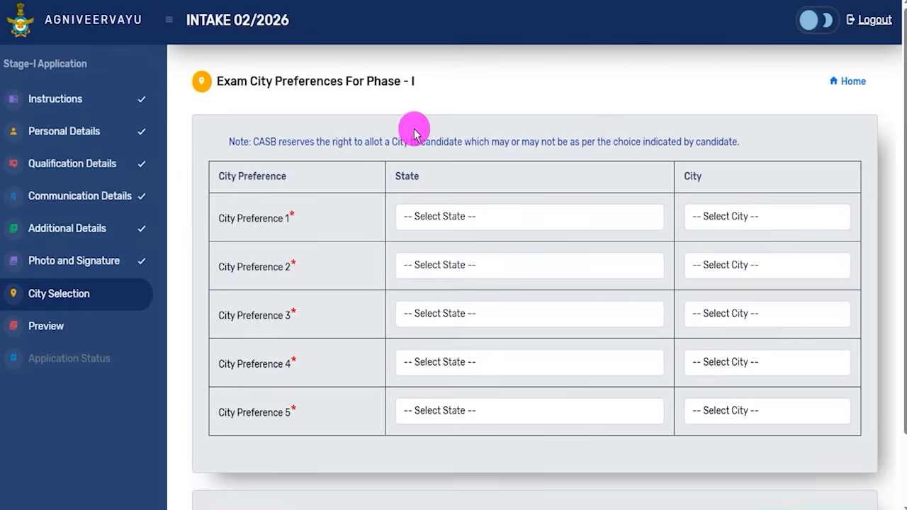
double_click(290, 408)
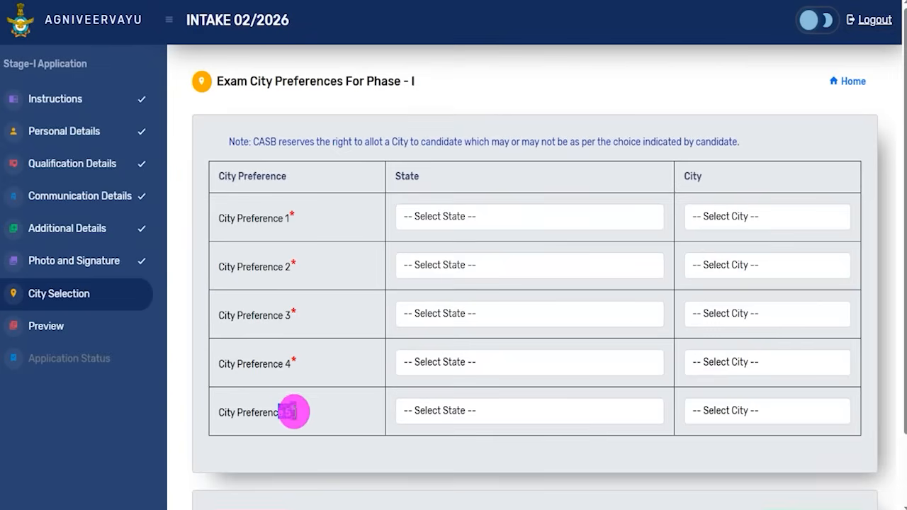
left_click(532, 224)
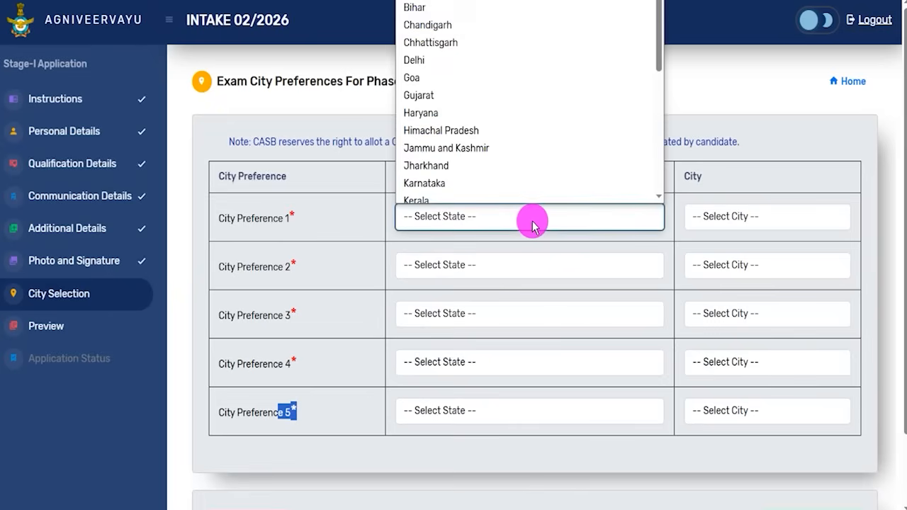
scroll(454, 170, "down", 4)
left_click(454, 177)
left_click(730, 218)
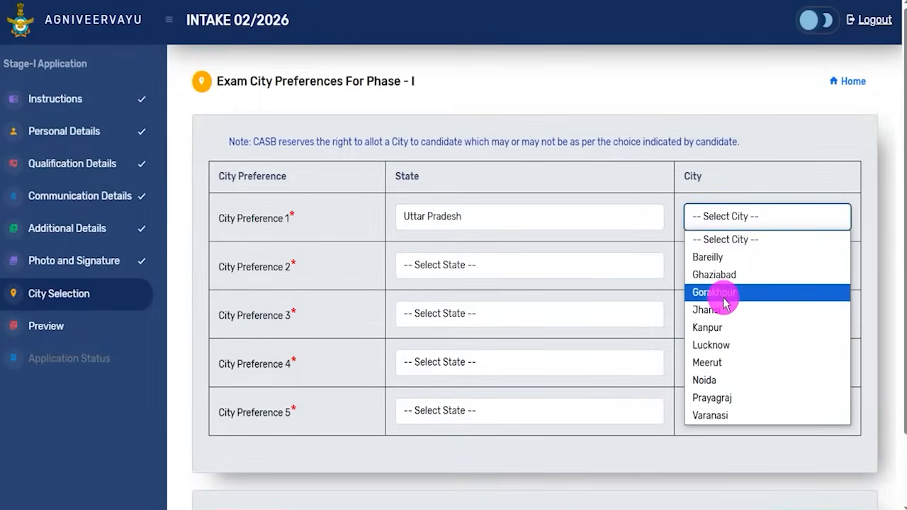
left_click(726, 300)
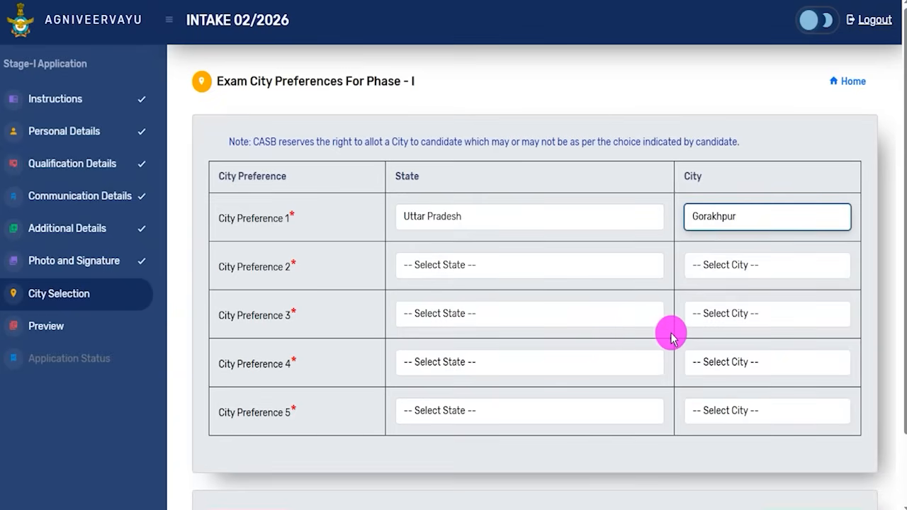
scroll(670, 335, "down", 1)
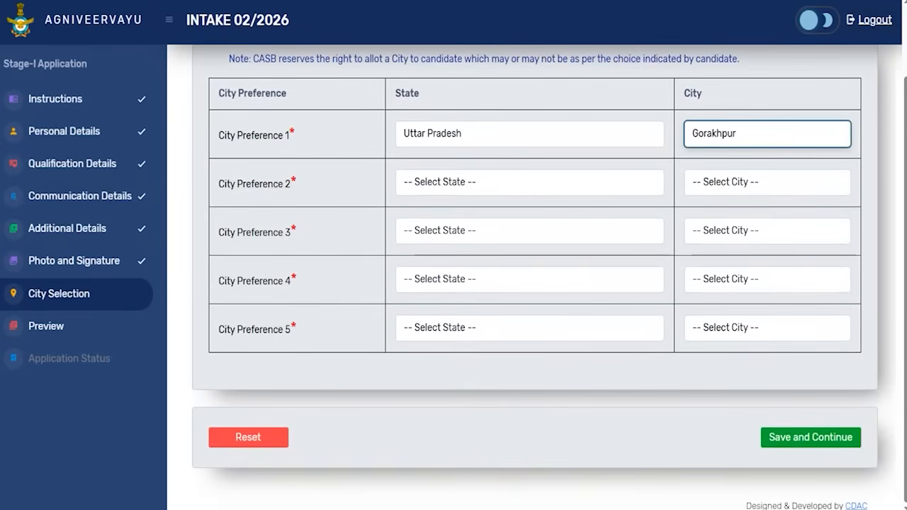
left_click_drag(581, 438, 737, 443)
Step: Save the city preferences, fill in Place on the Preview and tick both declarations
left_click(810, 437)
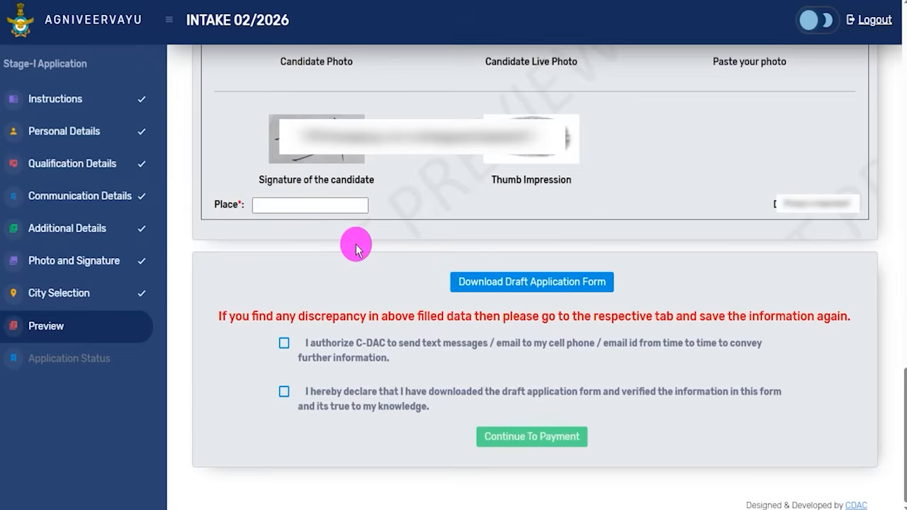
left_click(364, 206)
left_click_drag(361, 207, 393, 178)
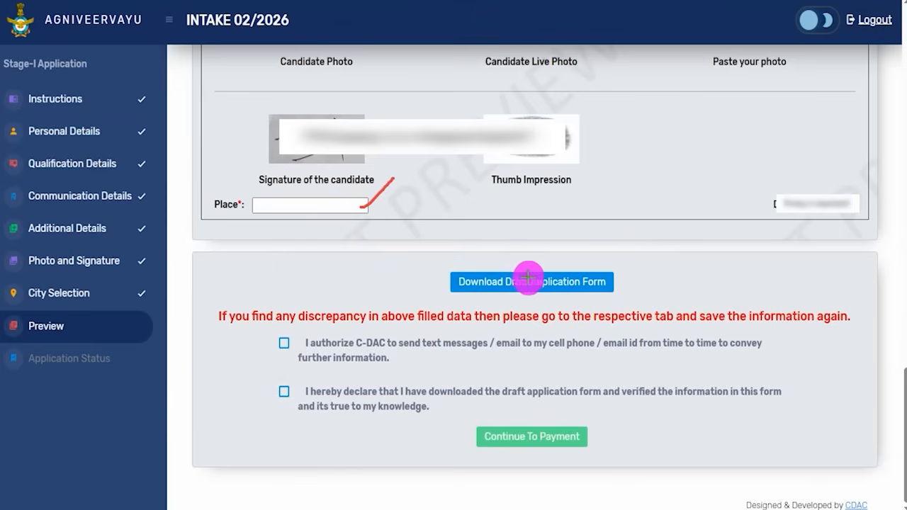
mouse_move(564, 255)
left_mouse_down()
mouse_move(441, 259)
mouse_move(478, 298)
mouse_move(640, 291)
mouse_move(574, 256)
left_mouse_up()
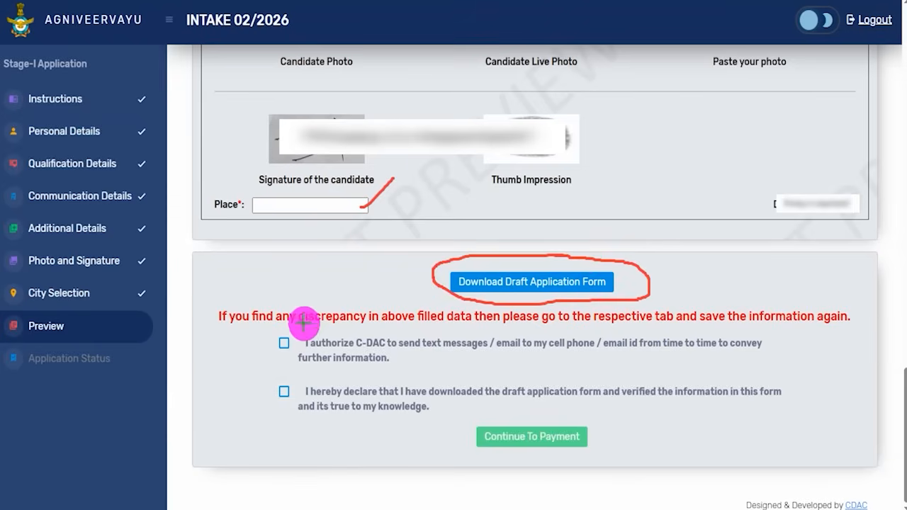
left_click_drag(285, 347, 306, 326)
left_click_drag(287, 395, 324, 364)
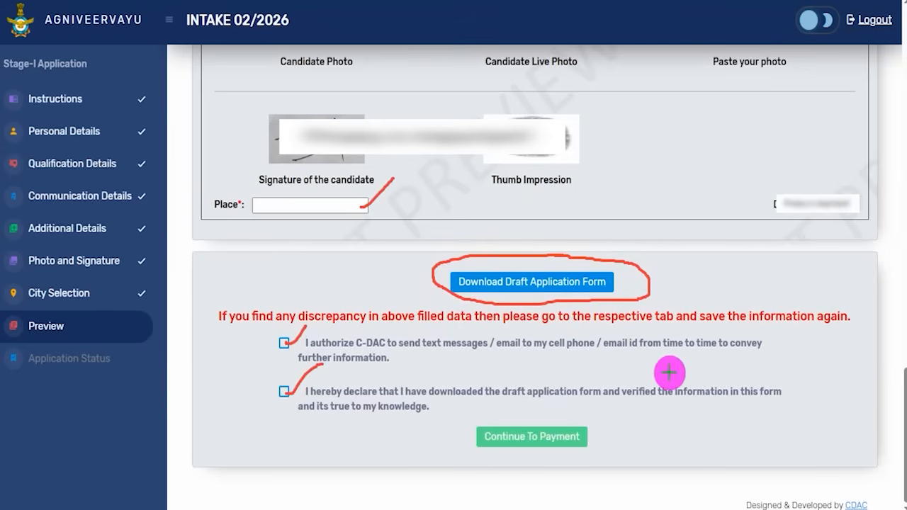
left_click_drag(750, 429, 609, 436)
Step: Continue to payment and confirm the details shown in the summary popup
left_click(575, 436)
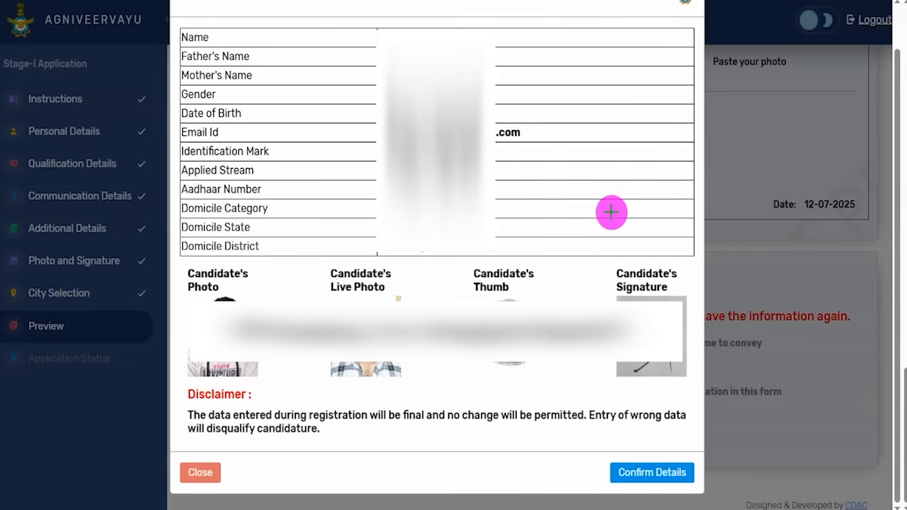
left_click_drag(541, 41, 569, 30)
left_click_drag(579, 74, 611, 51)
left_click_drag(587, 112, 613, 92)
left_click_drag(593, 162, 617, 151)
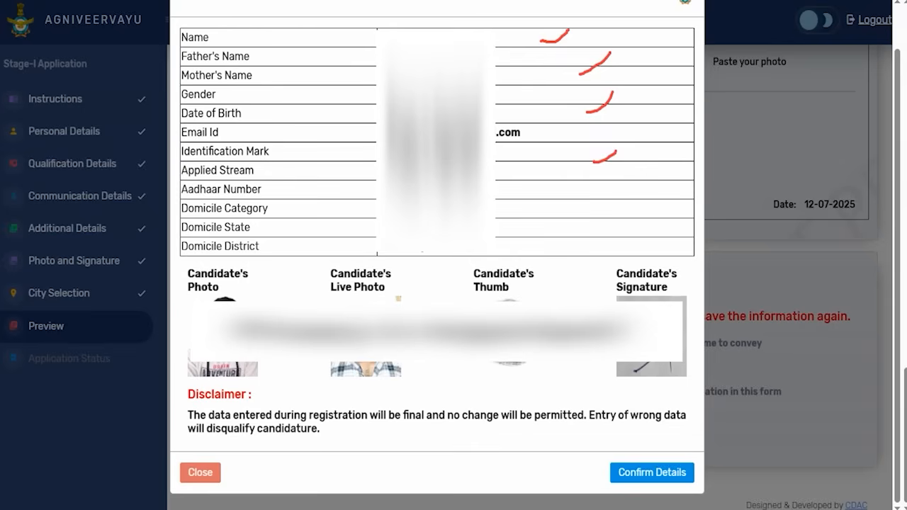
left_click_drag(466, 472, 590, 472)
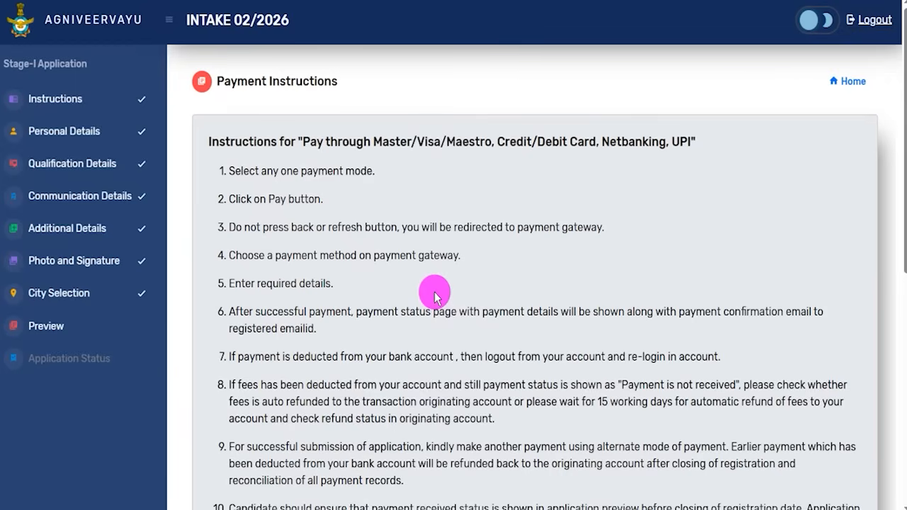
Step: Compare the two gateways' payment modes and pay the fee through Payment Gateway 2
left_click_drag(302, 227, 432, 228)
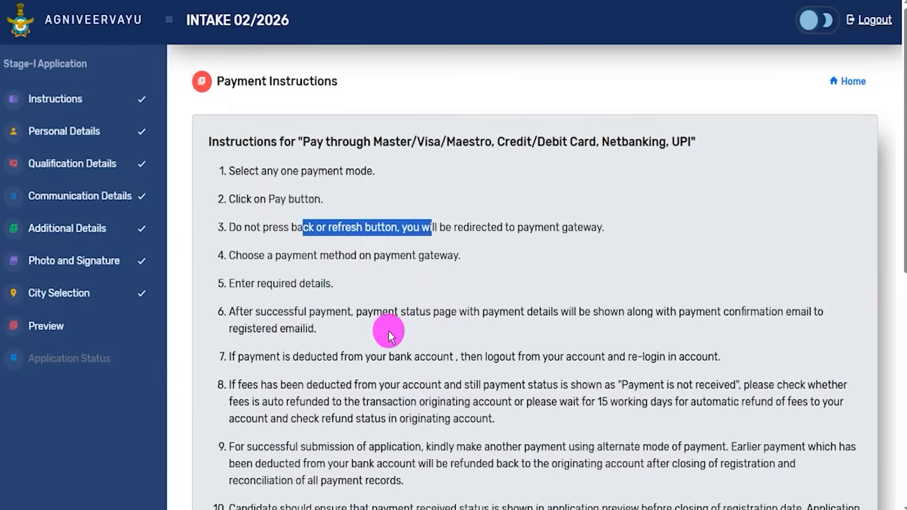
scroll(389, 338, "down", 5)
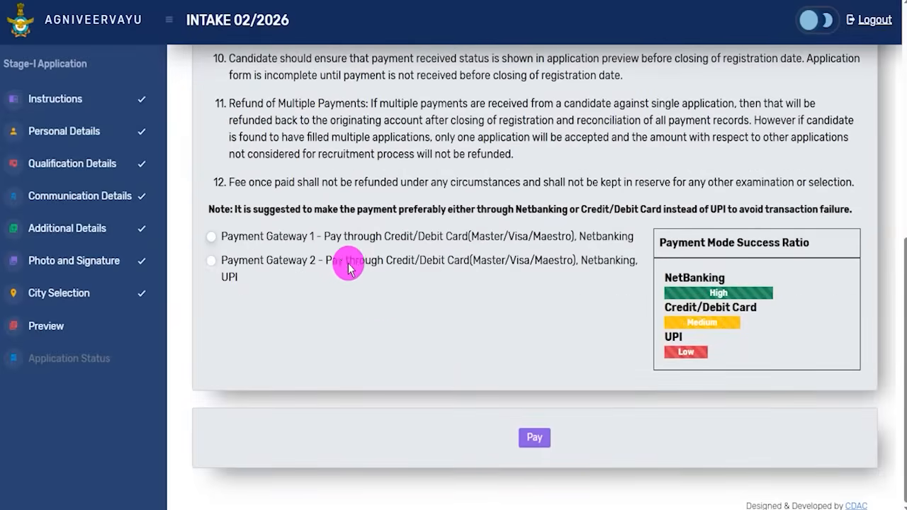
left_click_drag(241, 243, 308, 239)
left_click_drag(253, 260, 298, 262)
left_click_drag(390, 240, 619, 240)
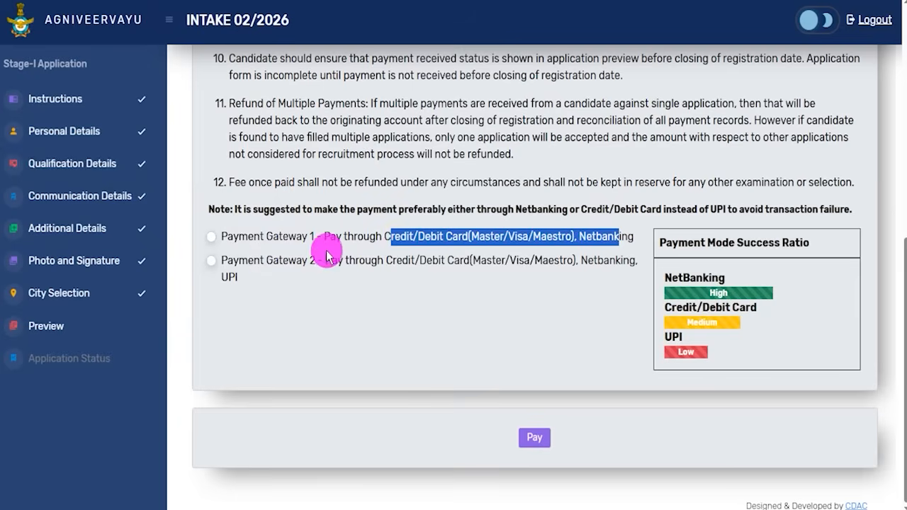
left_click_drag(389, 261, 608, 265)
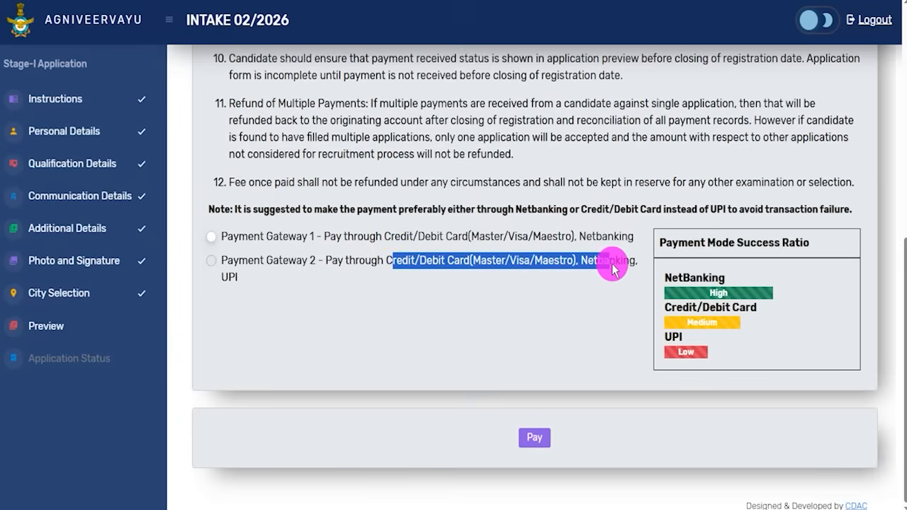
left_click(210, 262)
left_click(535, 441)
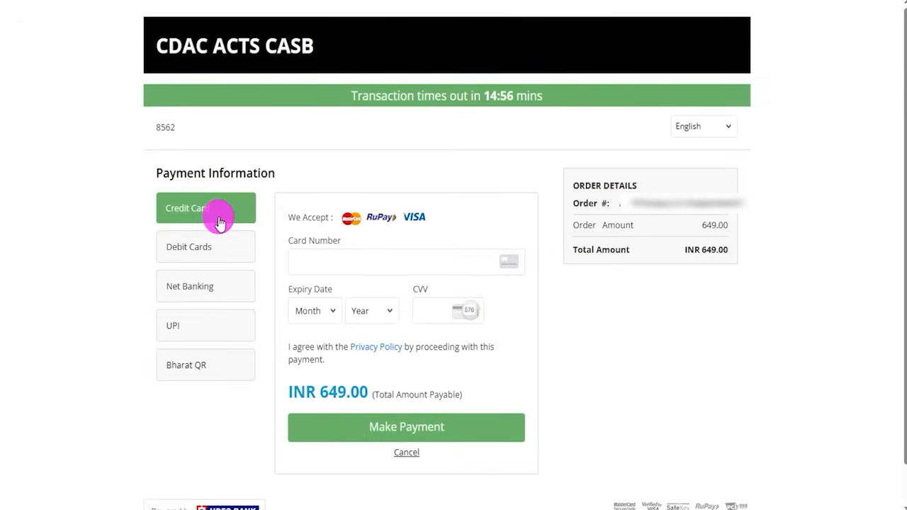
Step: Browse the card, net banking and Bharat QR options, then generate a UPI QR for INR 649.00
left_click(209, 249)
left_click(214, 207)
left_click(201, 290)
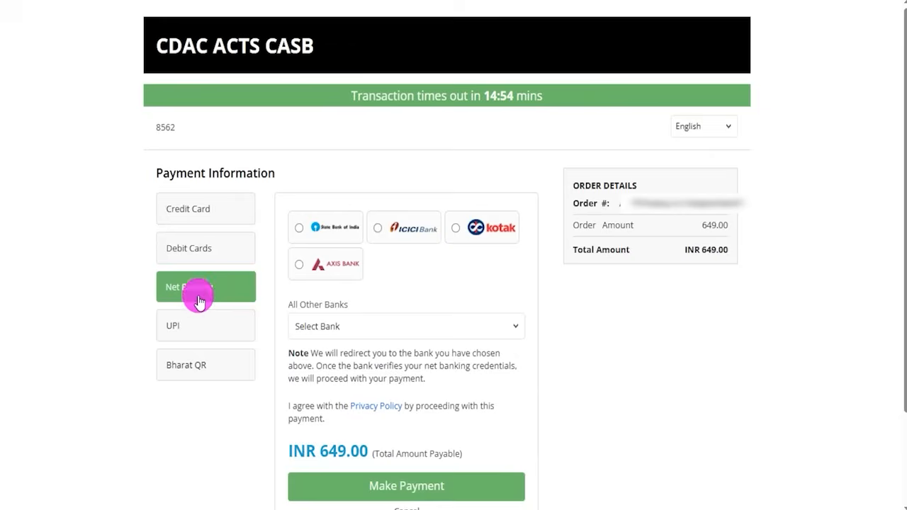
left_click(199, 331)
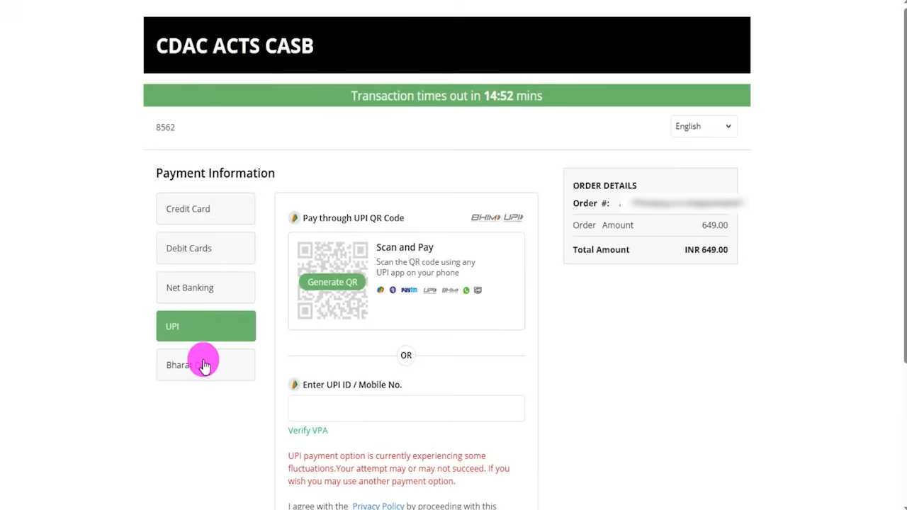
left_click(204, 365)
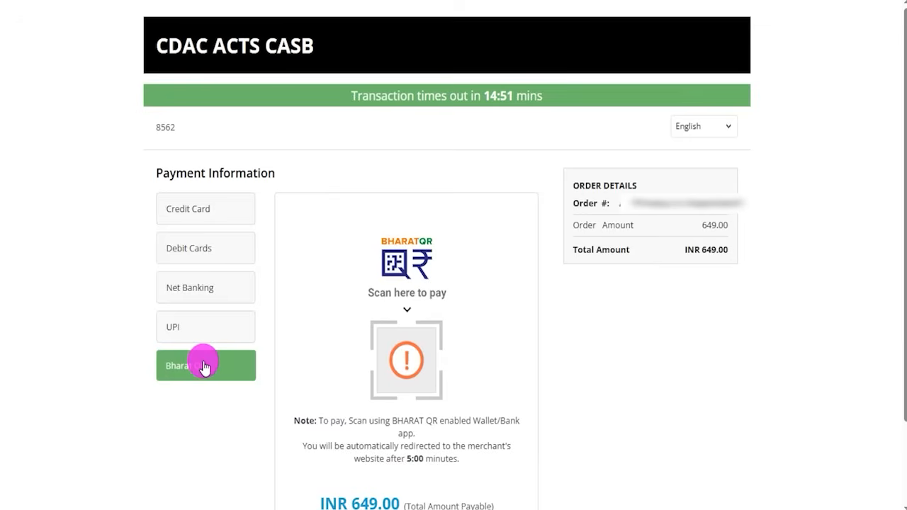
left_click(186, 331)
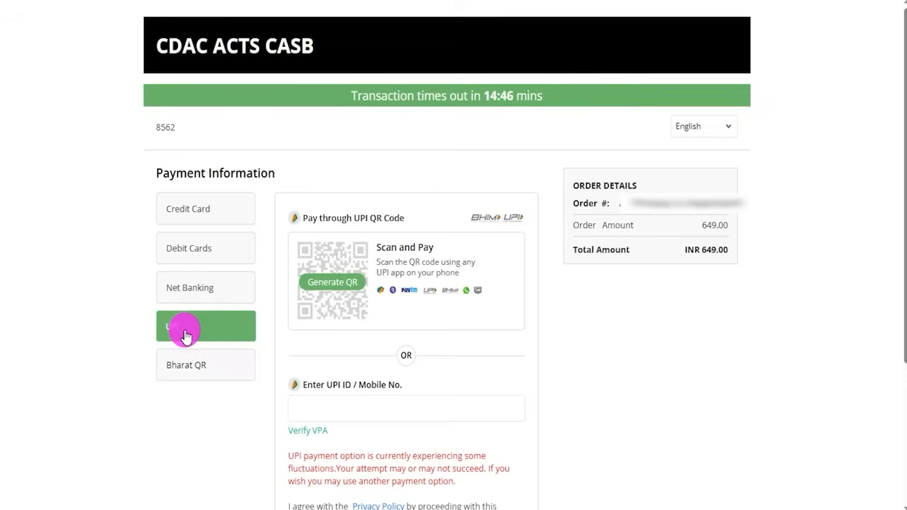
left_click(350, 413)
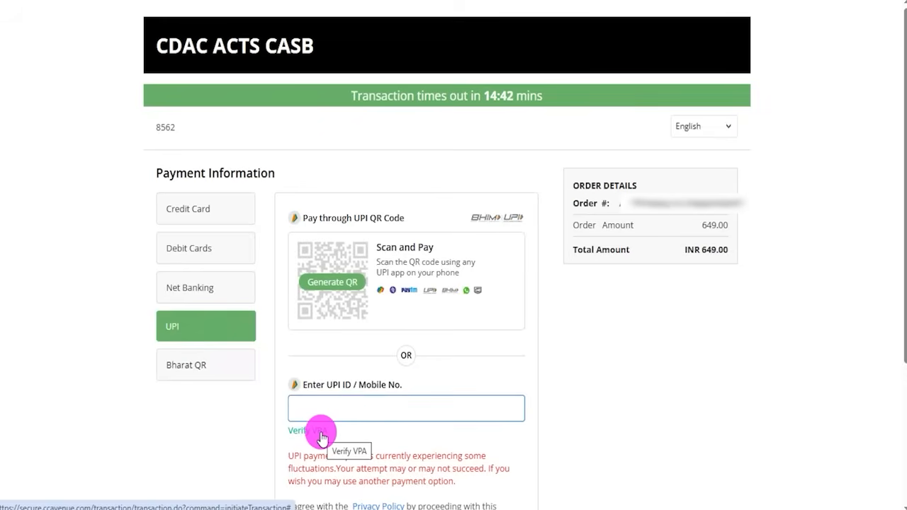
left_click(348, 283)
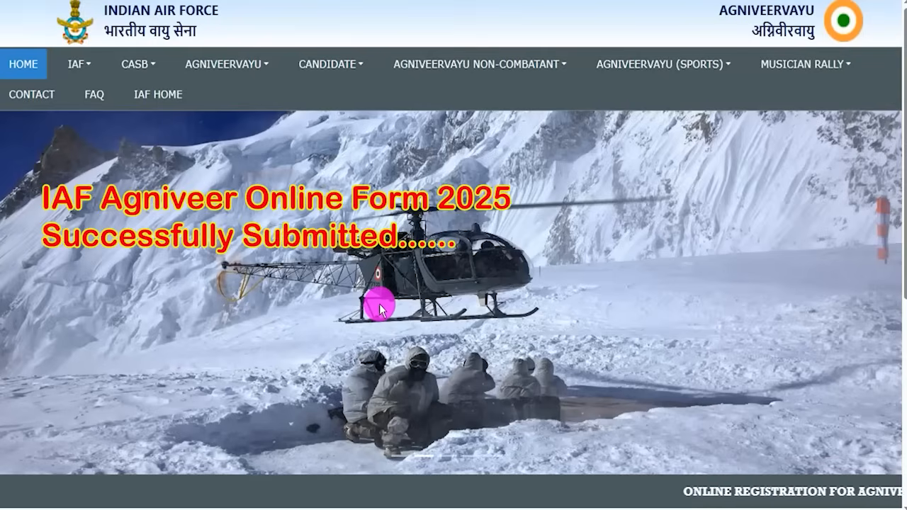
Step: Return to the top of the homepage and advance the slideshow through three aircraft images
scroll(379, 304, "down", 2)
scroll(379, 304, "up", 2)
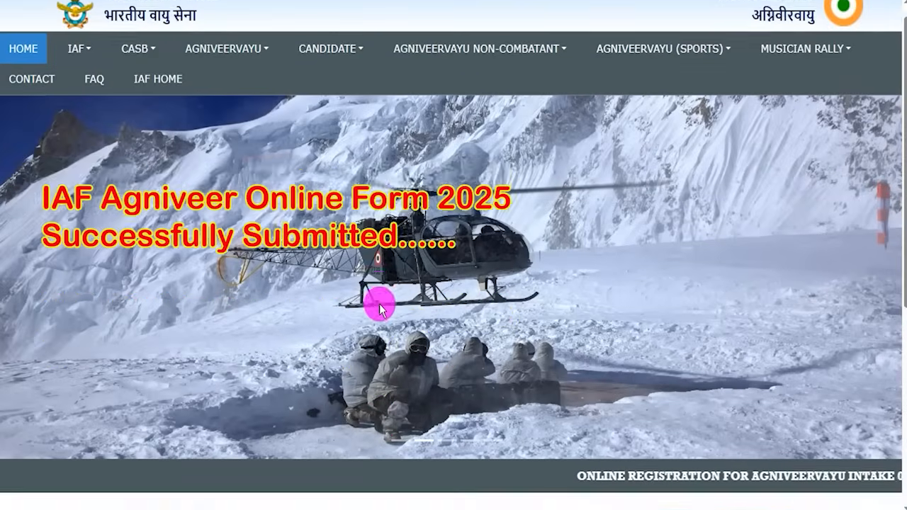
scroll(379, 309, "up", 1)
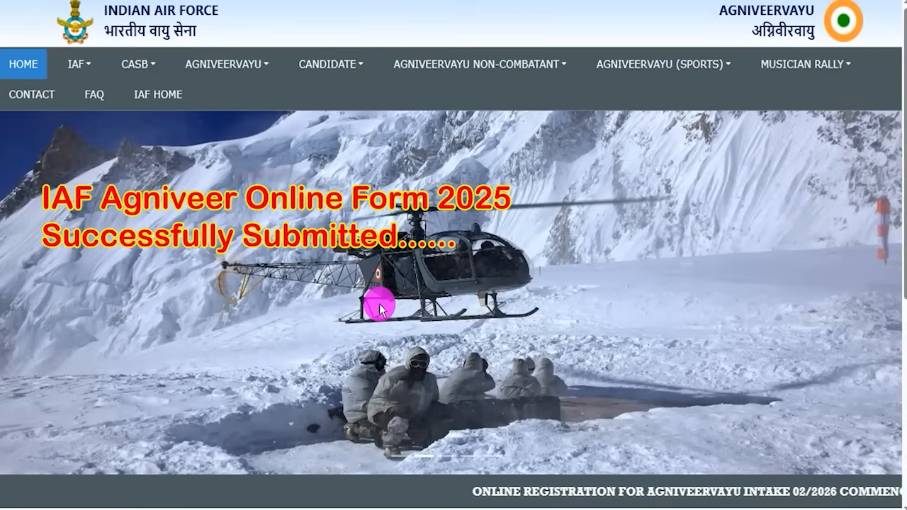
left_click(444, 457)
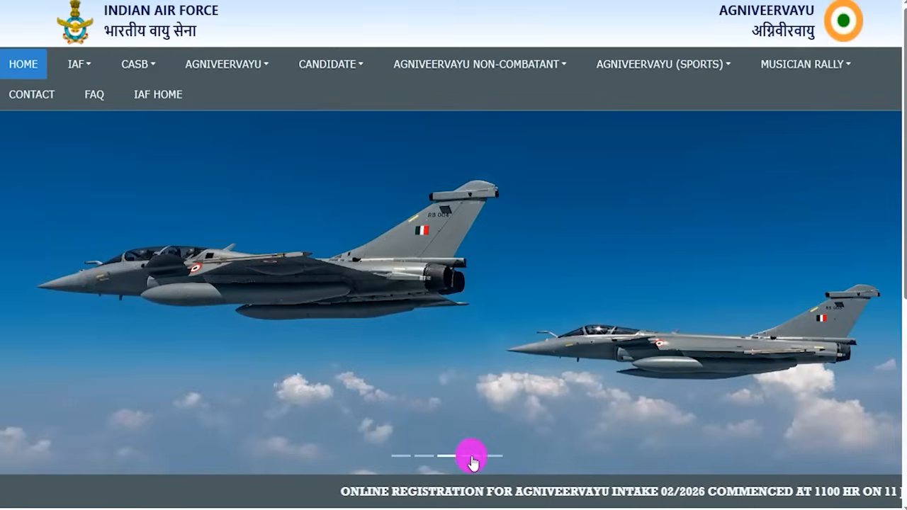
left_click(473, 460)
left_click(492, 460)
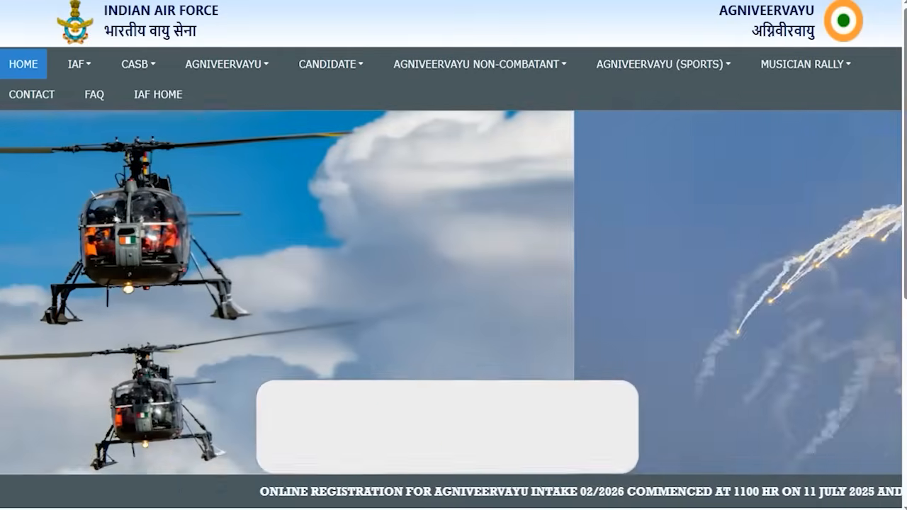